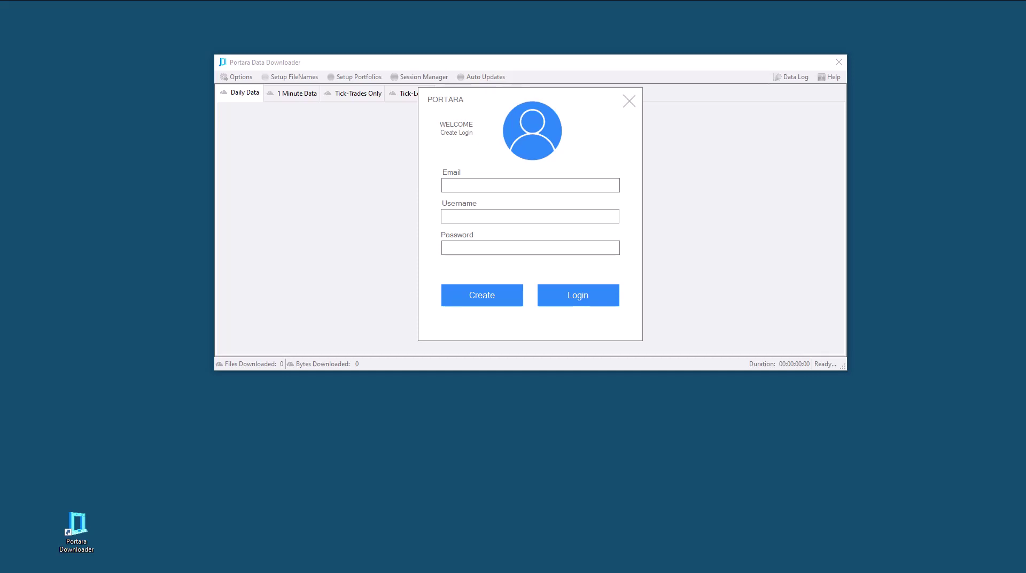
Enlarge the Portara Data Downloader window outward and downward to show more of the local and remote file lists.
left_click(533, 184)
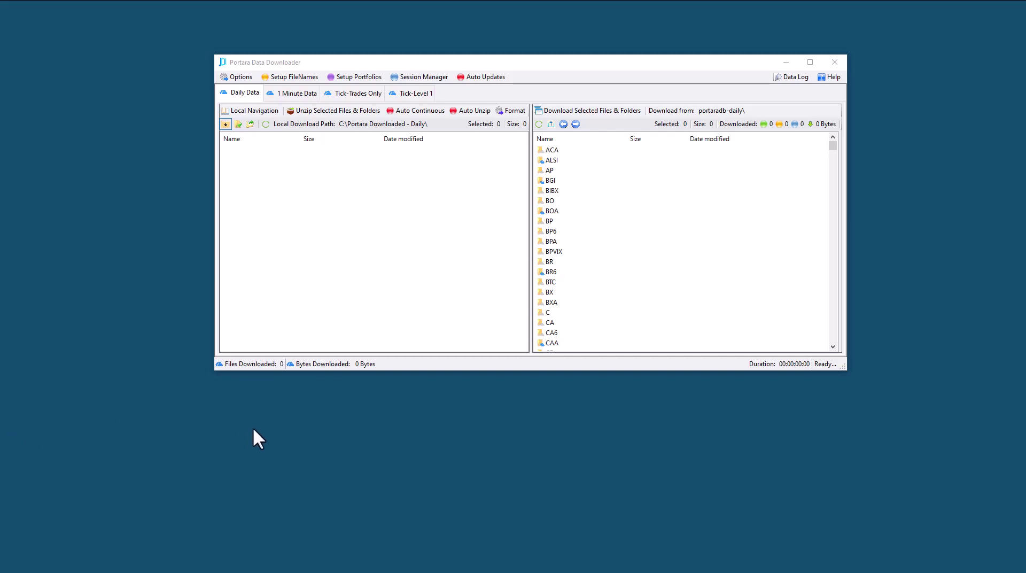
left_click_drag(216, 372, 58, 489)
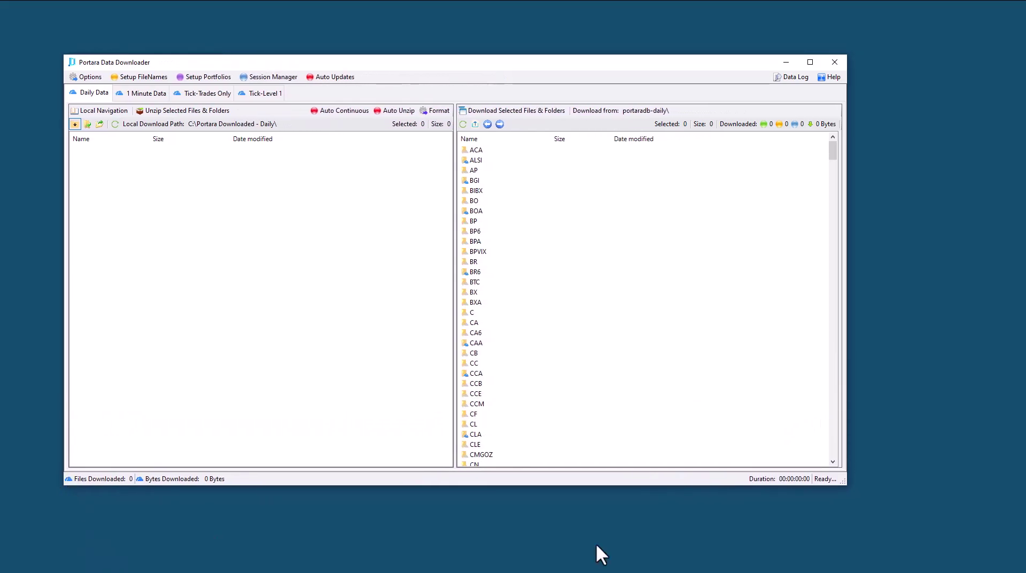
left_click_drag(842, 477, 944, 521)
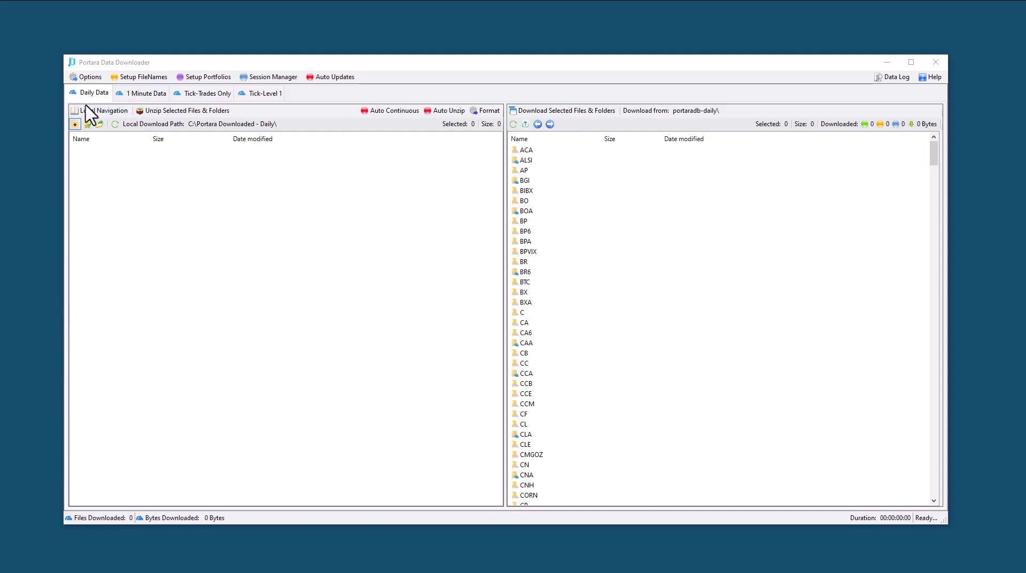
Look through the remote folder lists for 1 Minute Data, Tick-Trades Only and Tick-Level 1, and return to Daily Data.
left_click(147, 94)
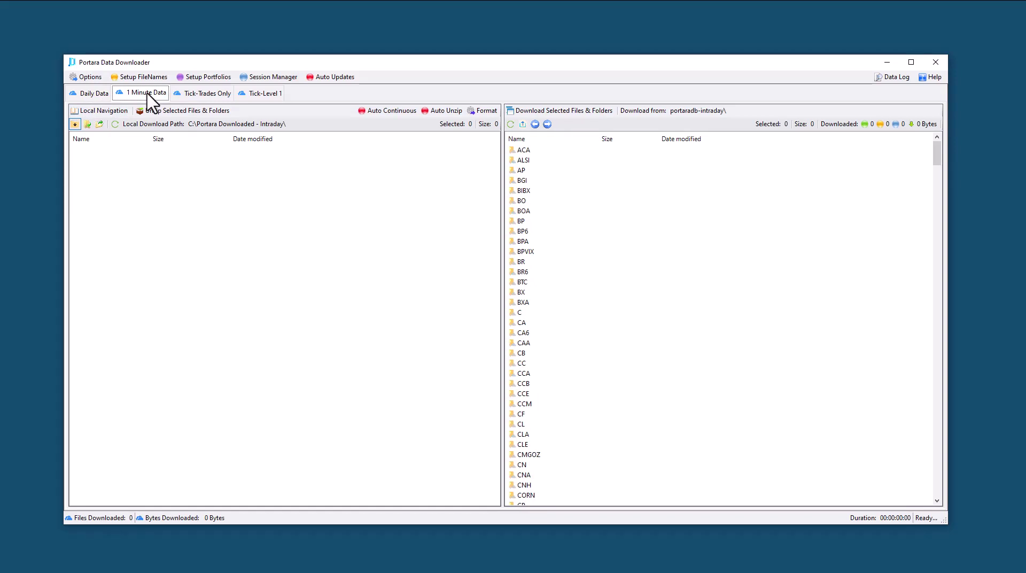
left_click(208, 108)
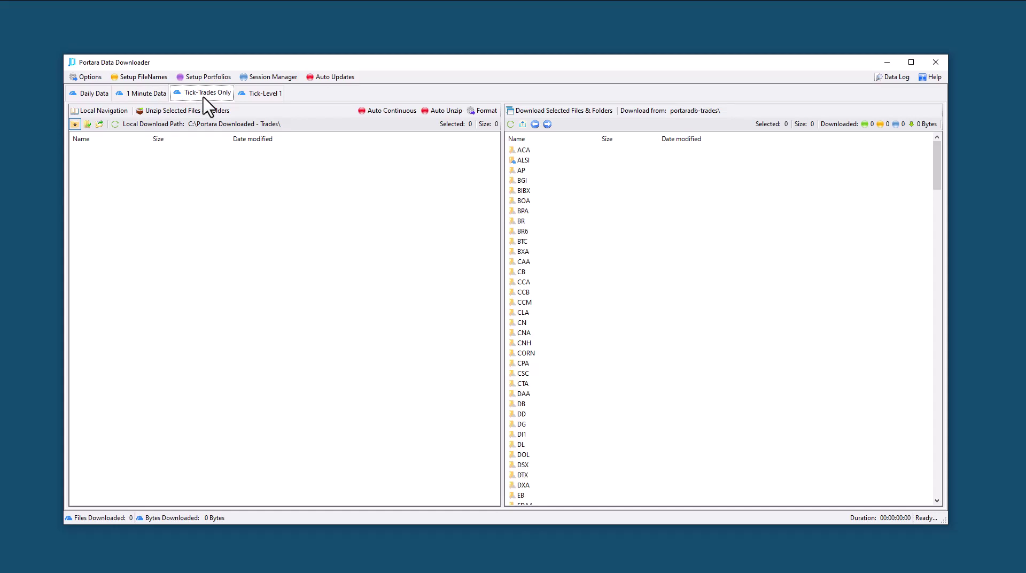
left_click(252, 101)
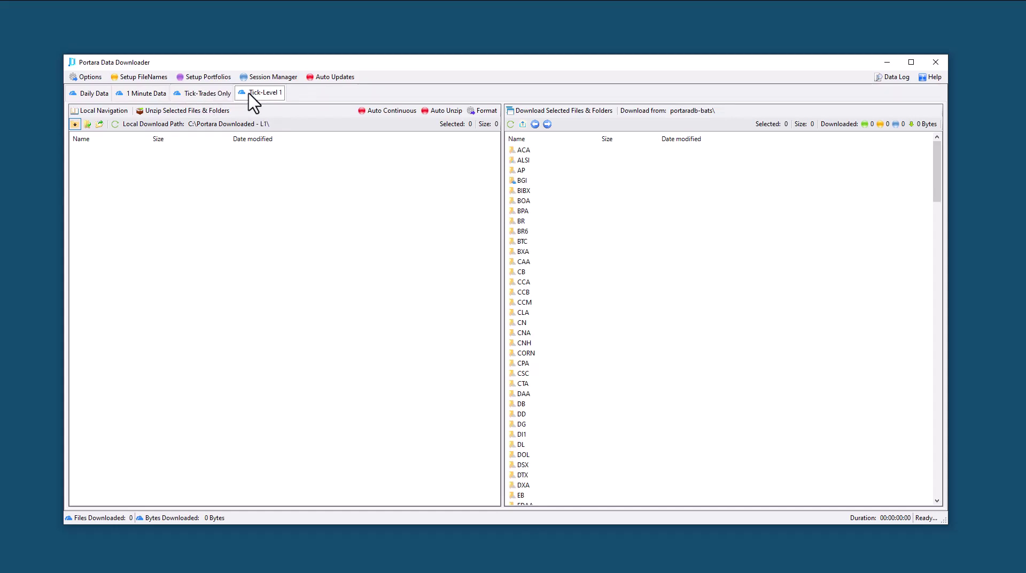
left_click(208, 95)
left_click(143, 95)
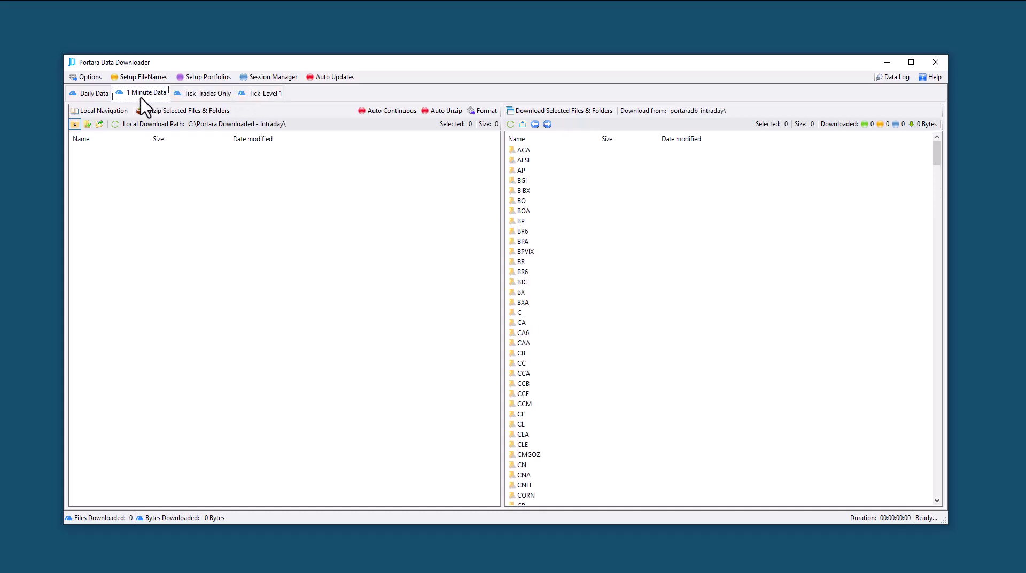
left_click(93, 94)
left_click(131, 96)
left_click(197, 97)
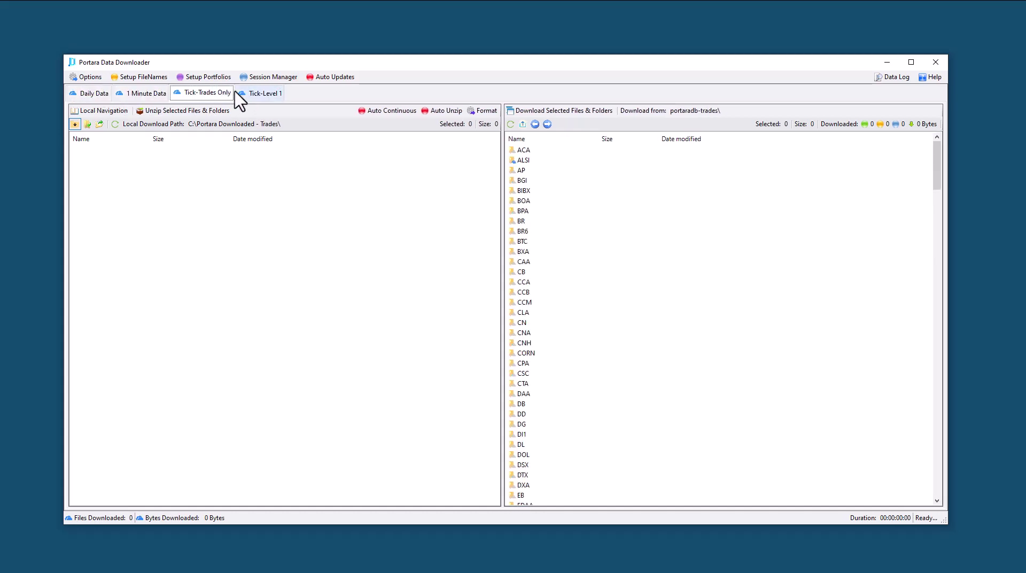
left_click(262, 95)
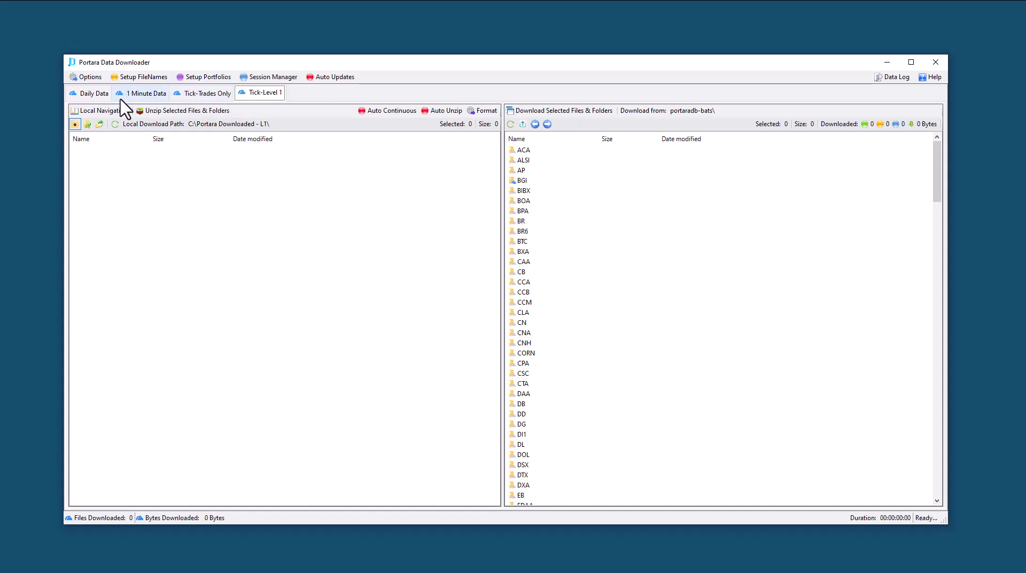
left_click(91, 97)
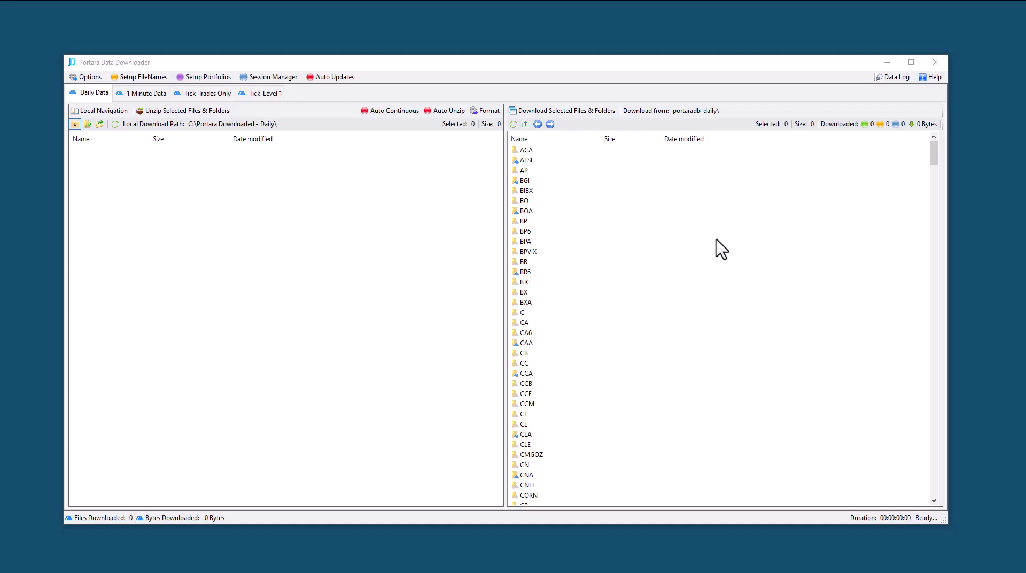
Examine the individual contract files in the remote ALSI daily folder and return to the parent folder.
double_click(527, 160)
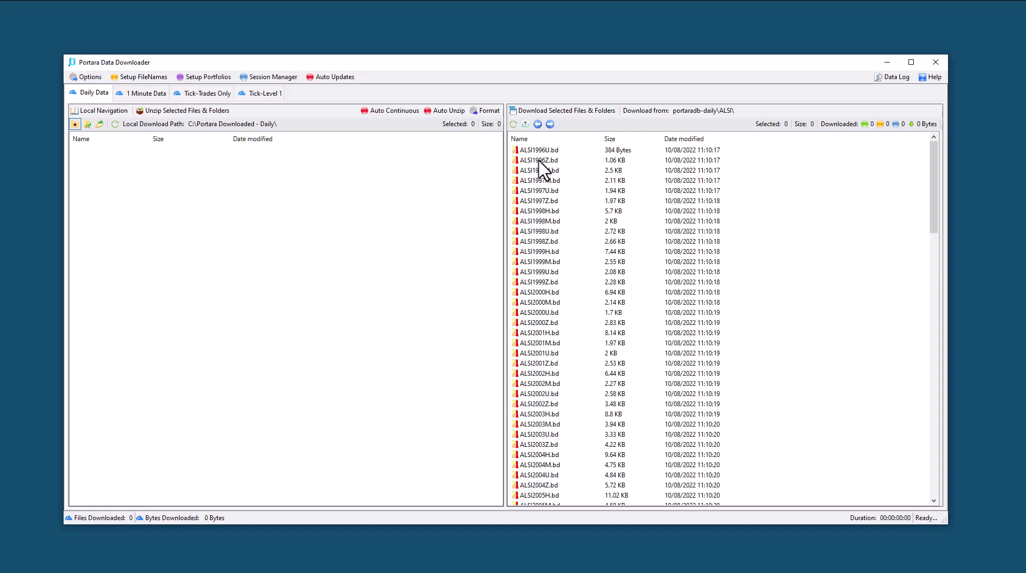
scroll(534, 166, "down", 15)
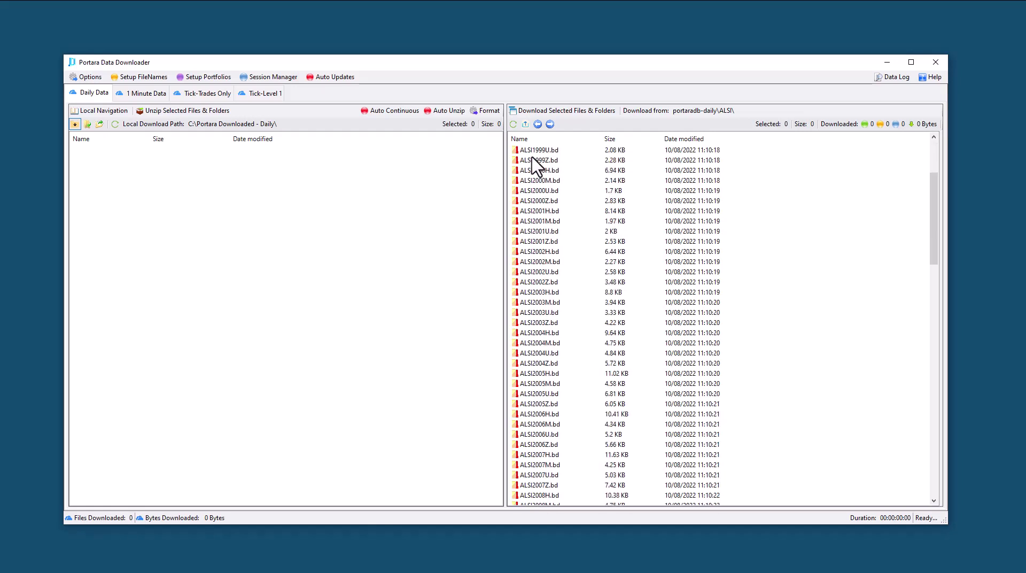
scroll(534, 166, "down", 10)
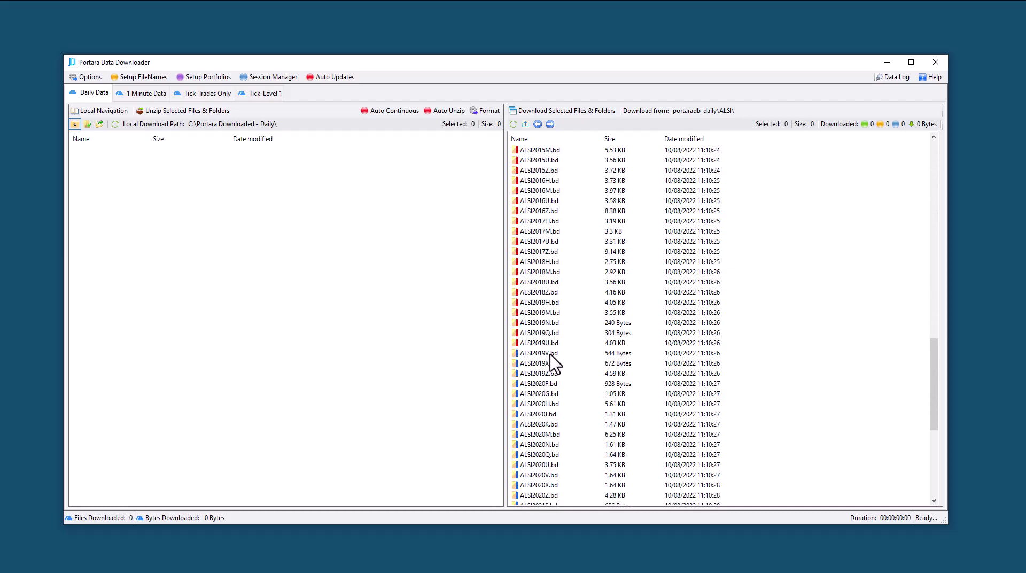
scroll(553, 363, "down", 8)
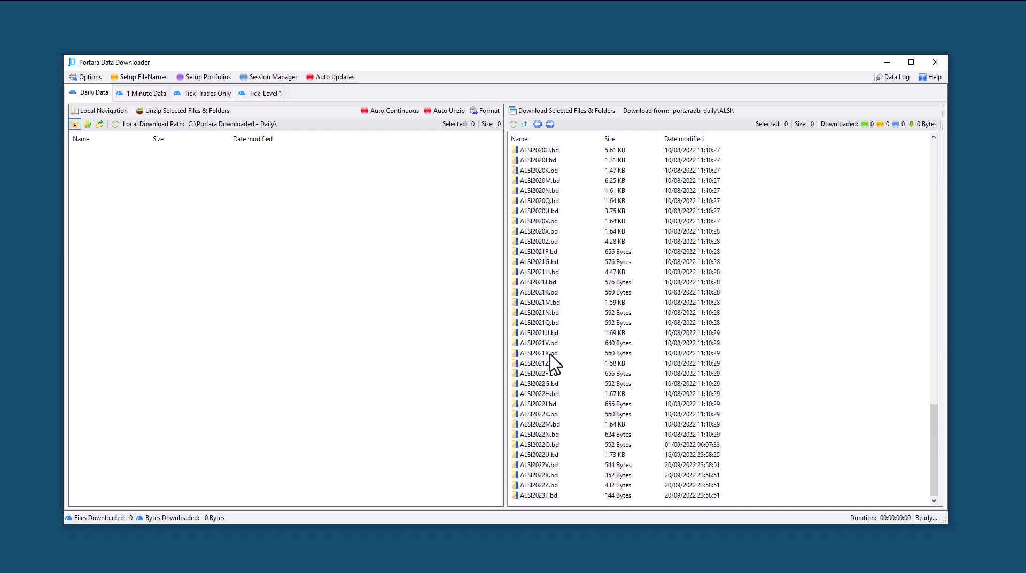
scroll(553, 363, "up", 6)
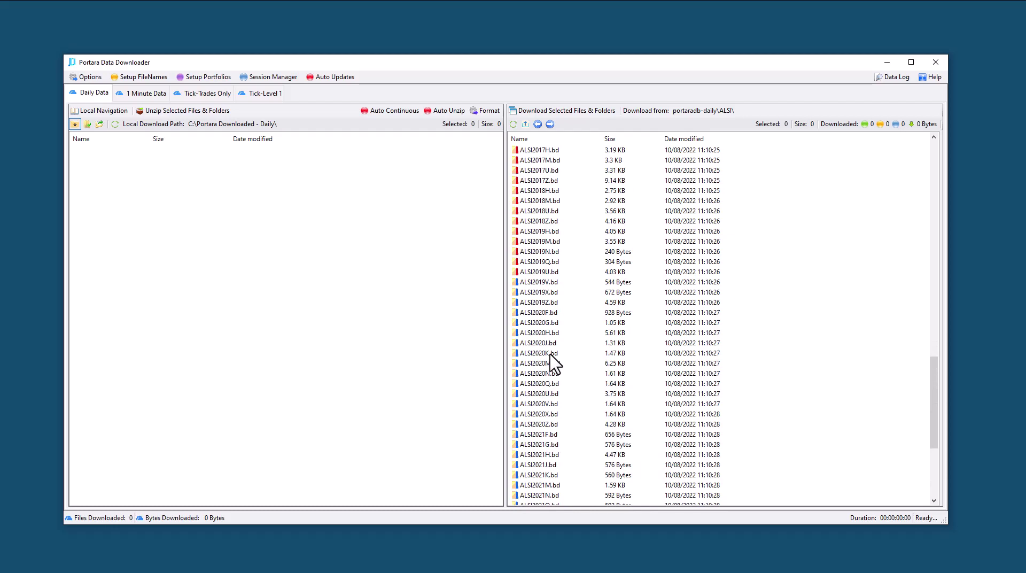
scroll(553, 363, "down", 6)
scroll(555, 363, "up", 7)
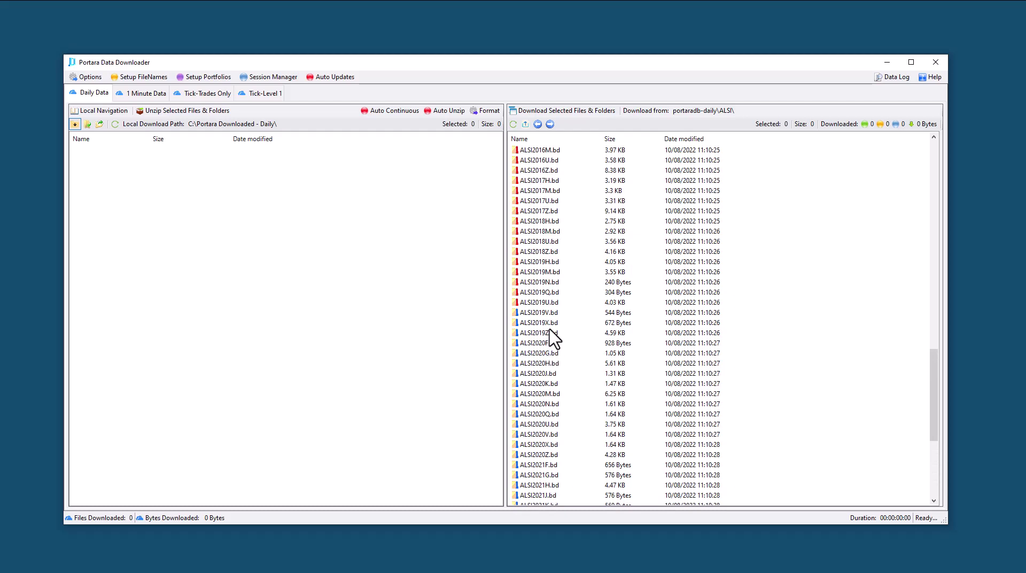
scroll(554, 338, "up", 10)
scroll(554, 338, "up", 16)
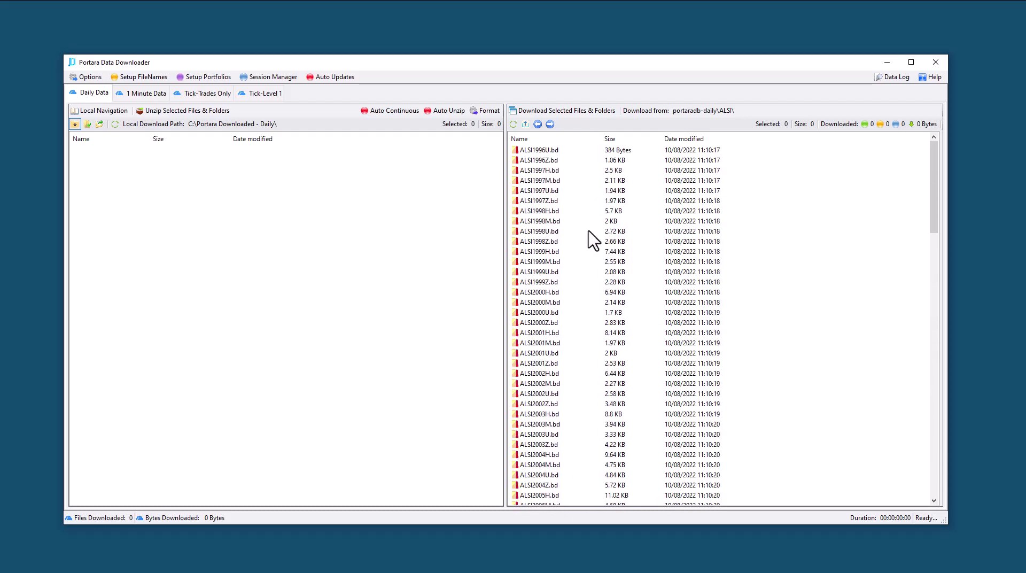
left_click(525, 124)
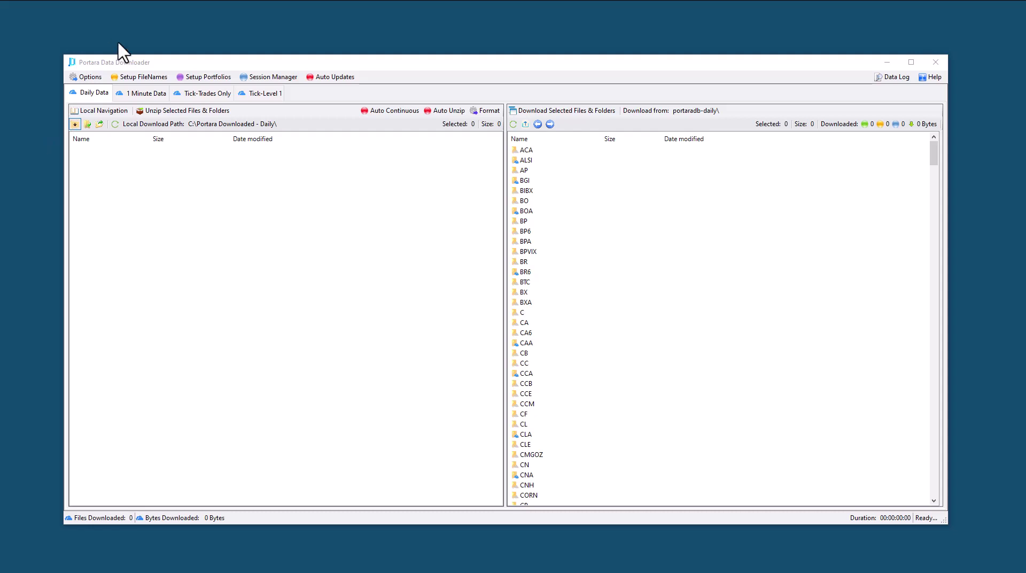
Restrict the remote folder listing to subscribed data only.
left_click(87, 78)
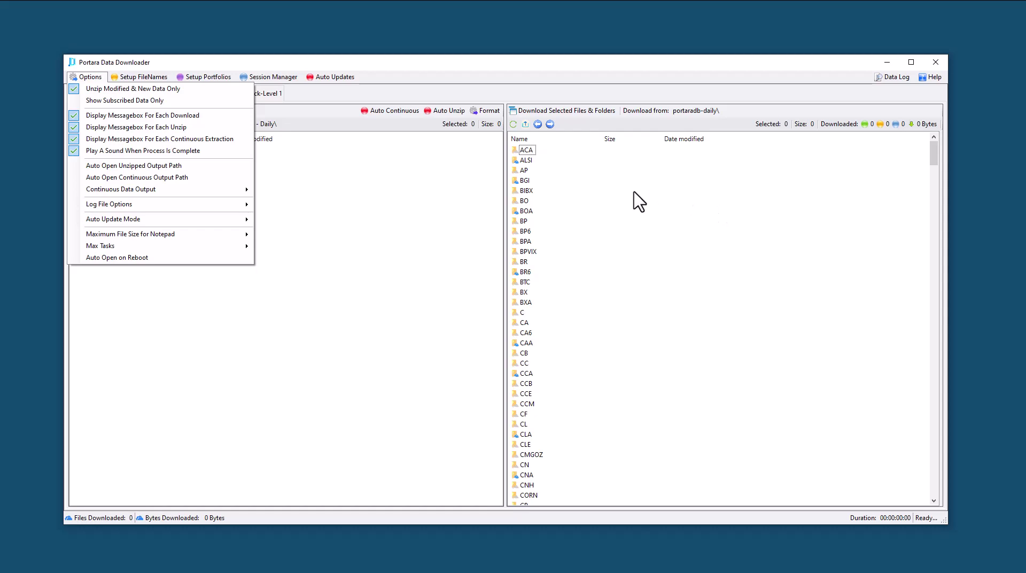
left_click(98, 100)
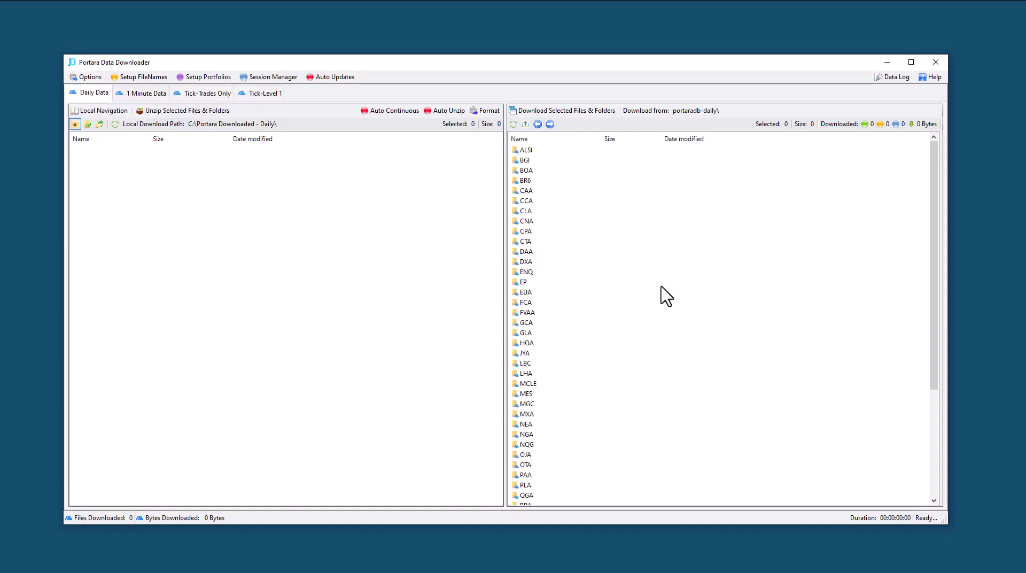
left_click_drag(934, 217, 930, 183)
Check the subscribed folders for 1 Minute Data, Tick-Trades Only and Tick-Level 1, and go back to Daily Data.
left_click(148, 96)
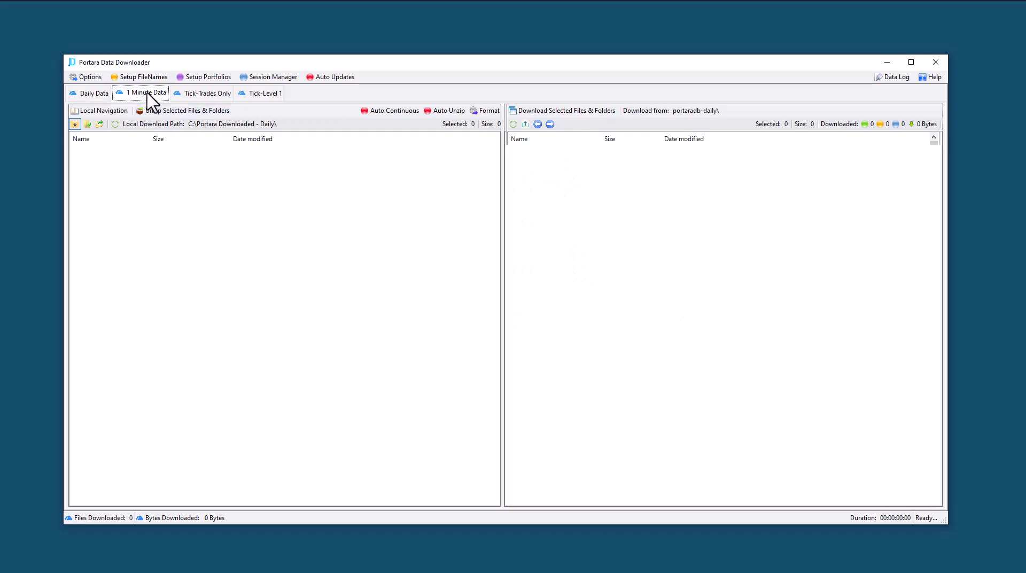
left_click(207, 99)
left_click(252, 97)
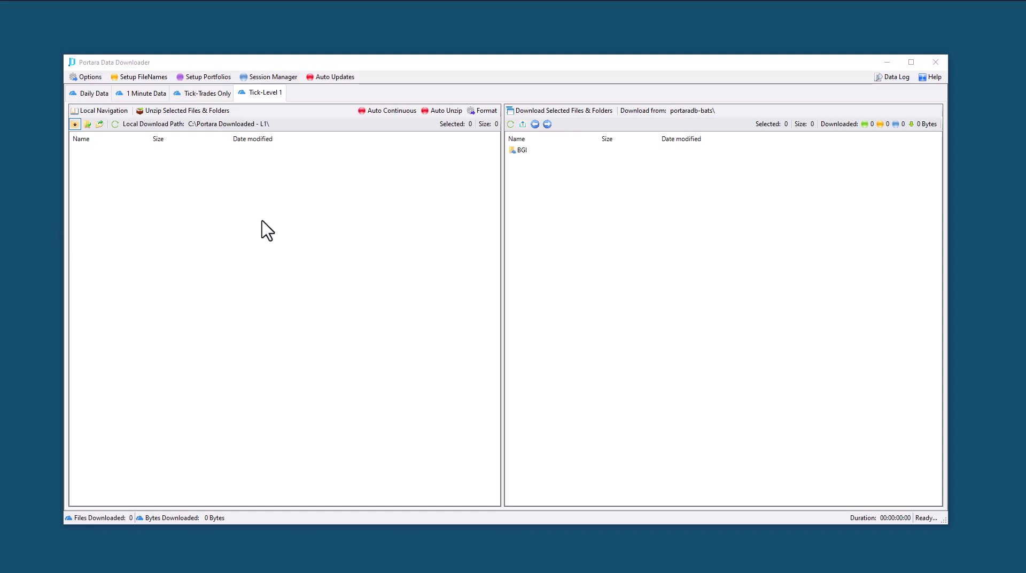
left_click(95, 94)
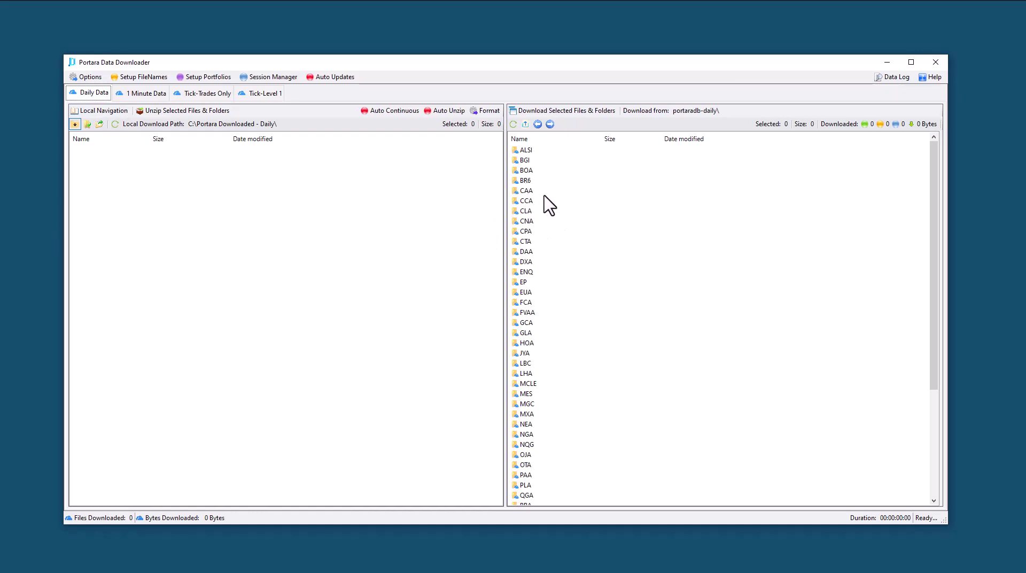
View the contract files in the remote CAA daily folder and return to the parent folder.
left_click(528, 191)
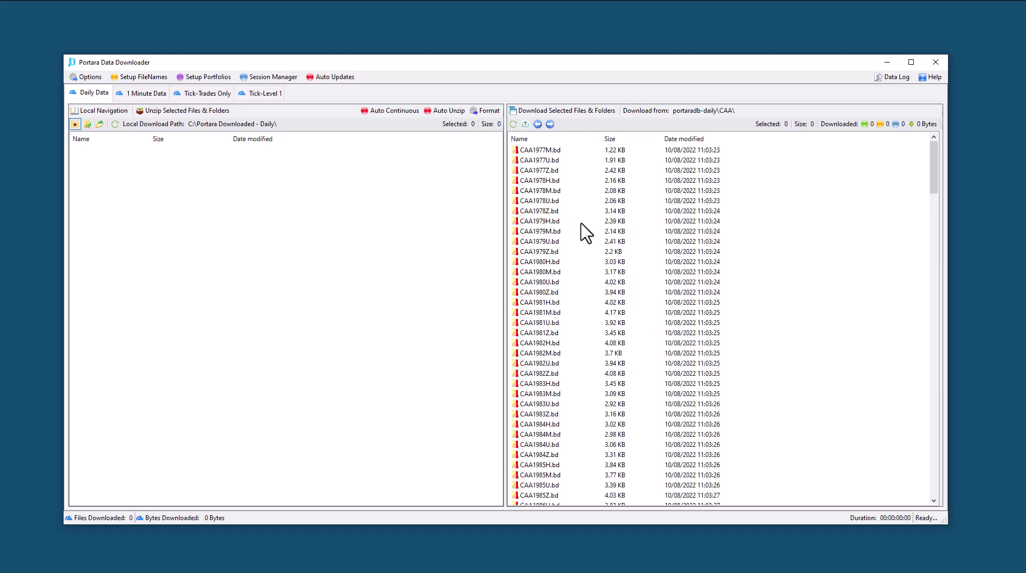
left_click(526, 125)
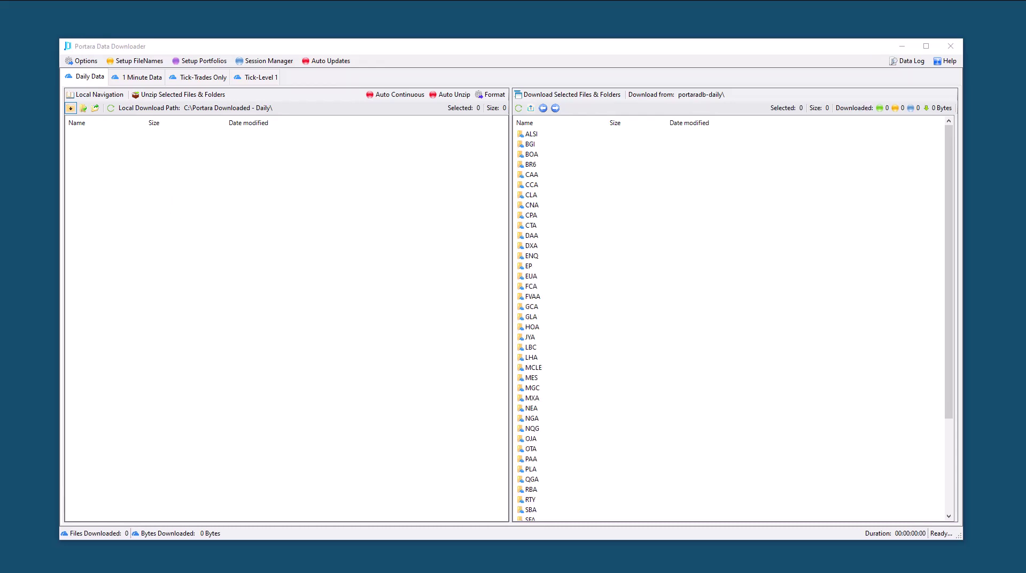
Switch to File Explorer on Local Disk (C:) and highlight the four Portara Downloaded folders, and the four Portara Unzipped folders.
left_click_drag(530, 571, 537, 47)
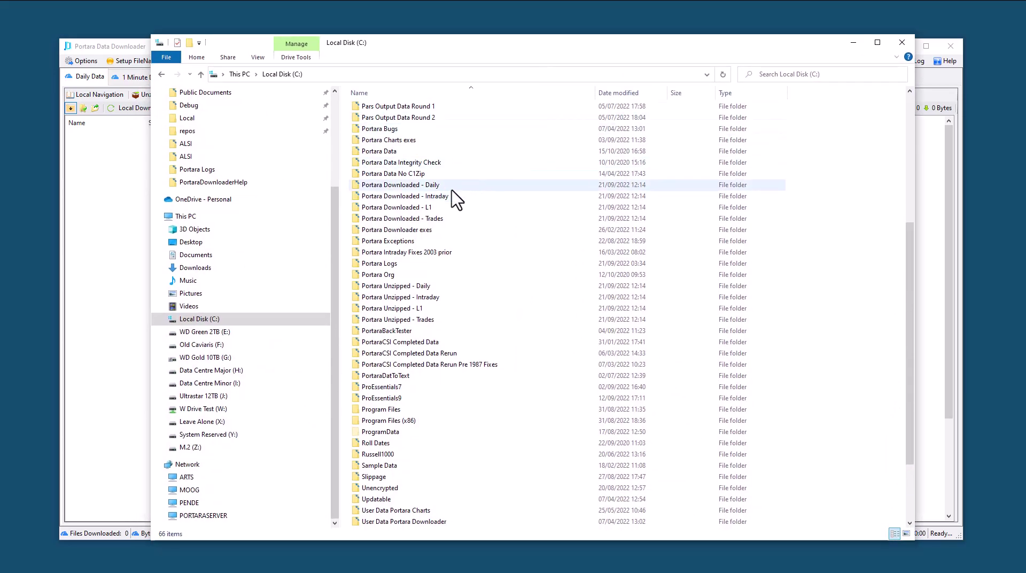
left_click(408, 188)
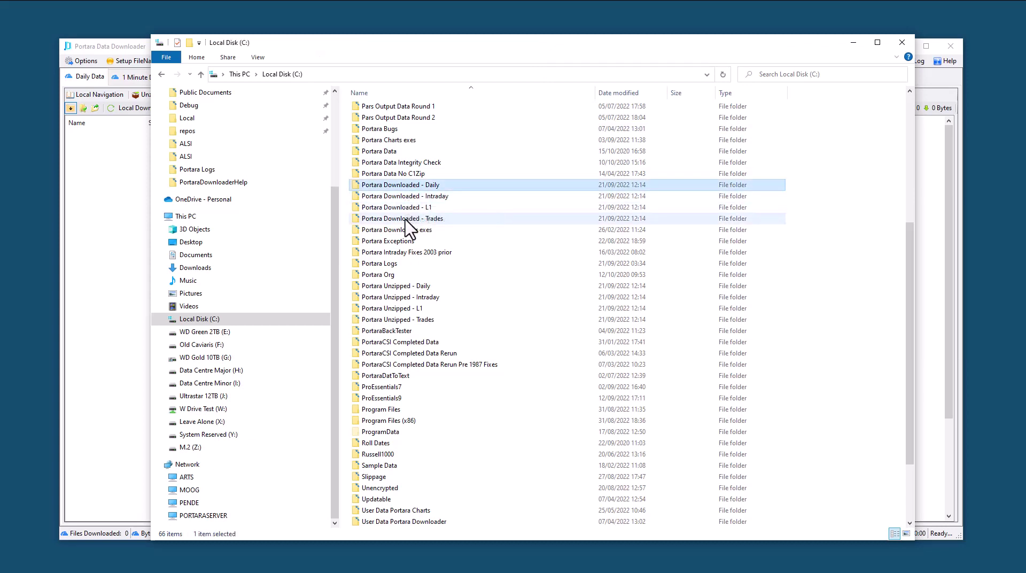
left_click(405, 219, "shift")
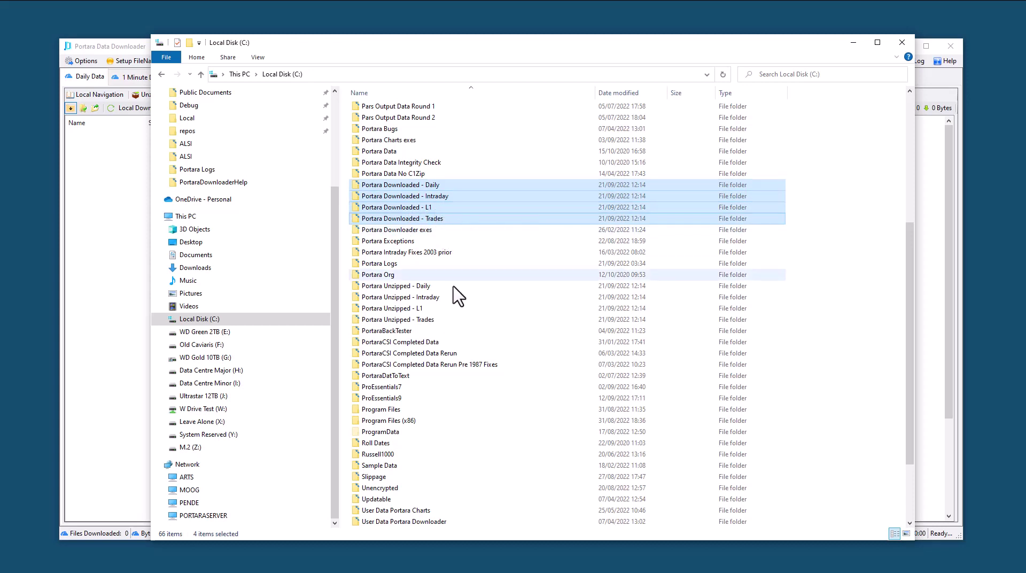
left_click(405, 287)
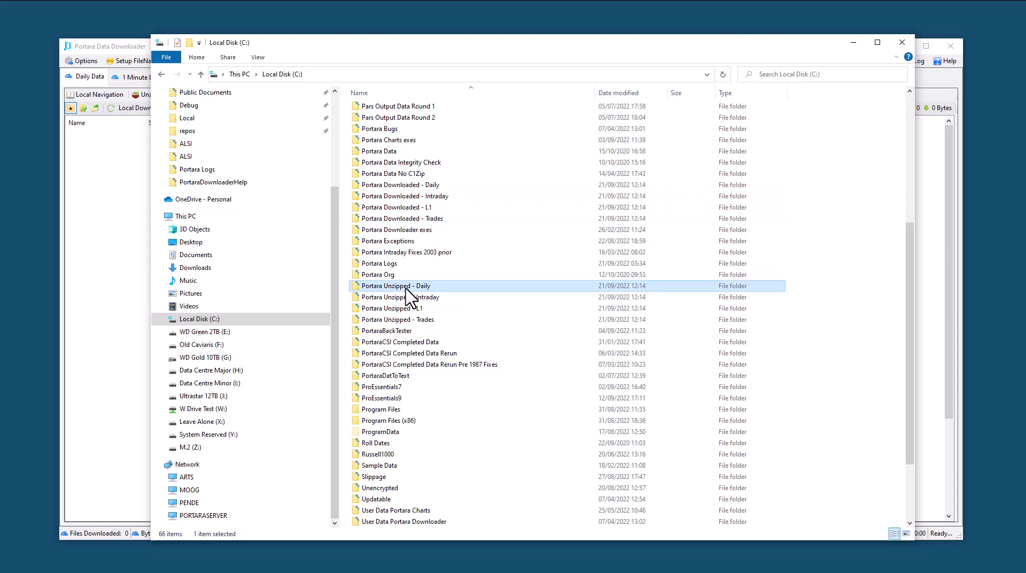
left_click(412, 320, "shift")
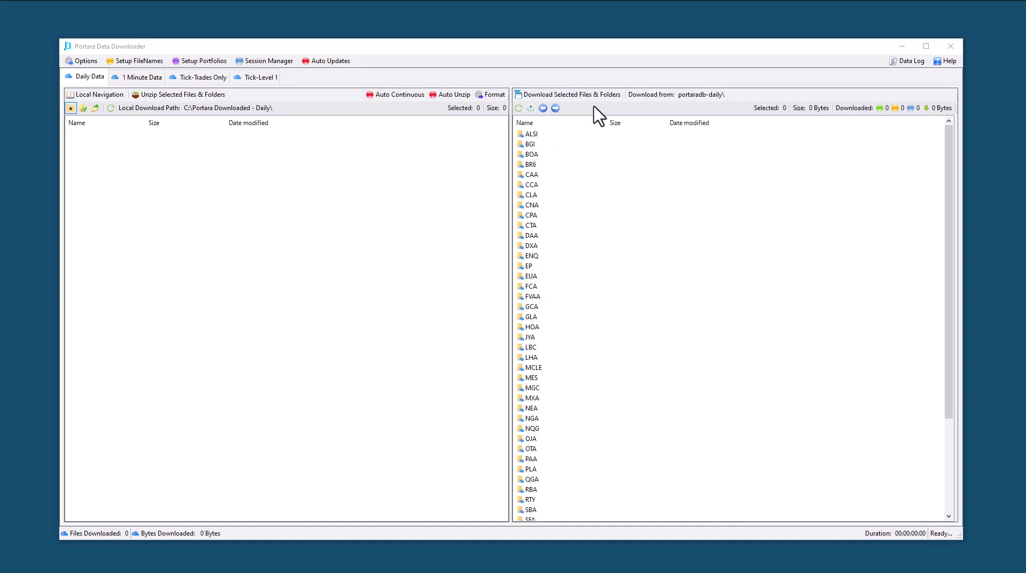
View the download commands available for the remote ALSI daily folder without running any.
left_click(532, 134)
right_click(531, 136)
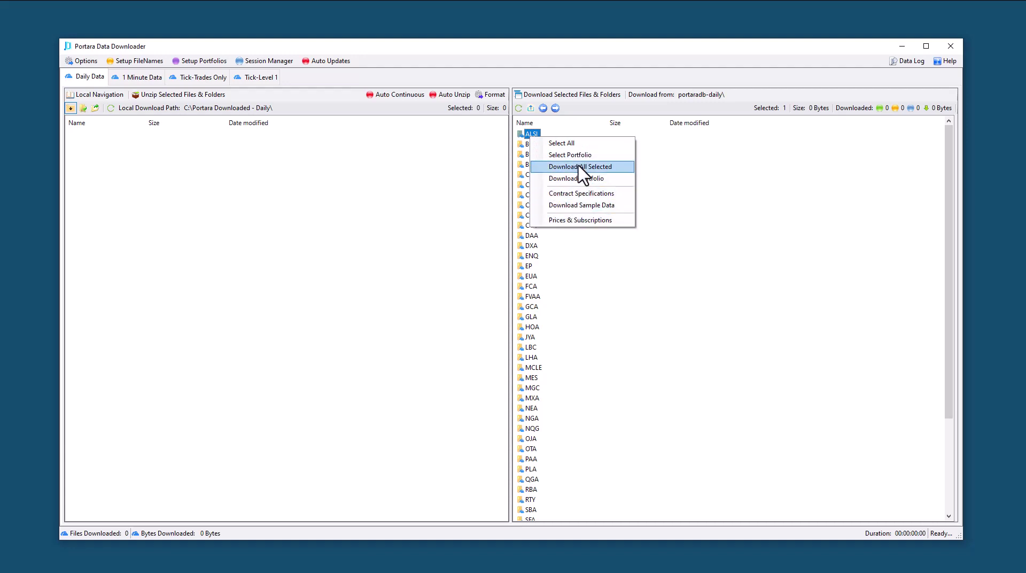
left_click(723, 187)
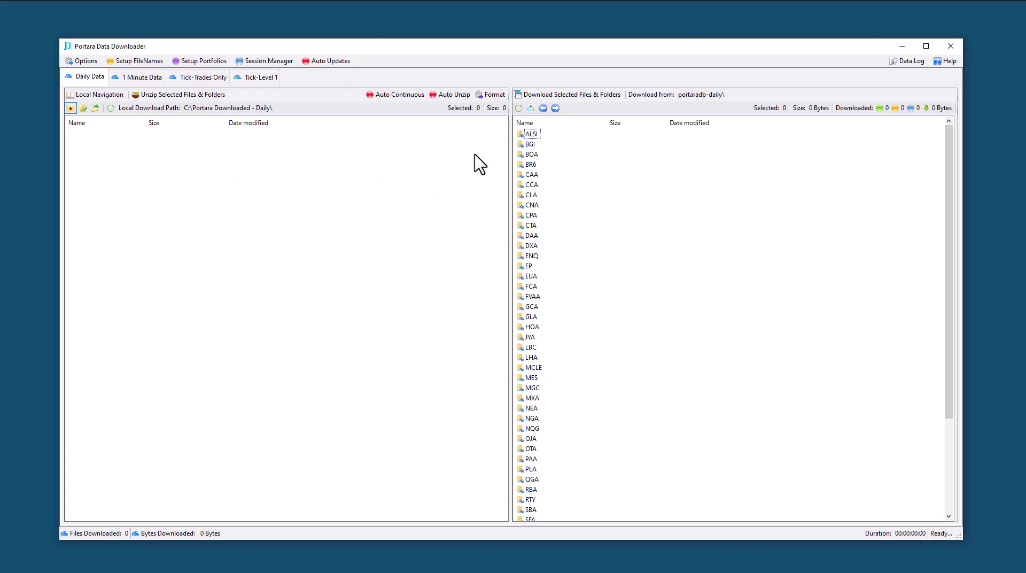
Glance at the 1 Minute Data and Tick-Trades Only listings and bring Daily Data back into view.
left_click(126, 79)
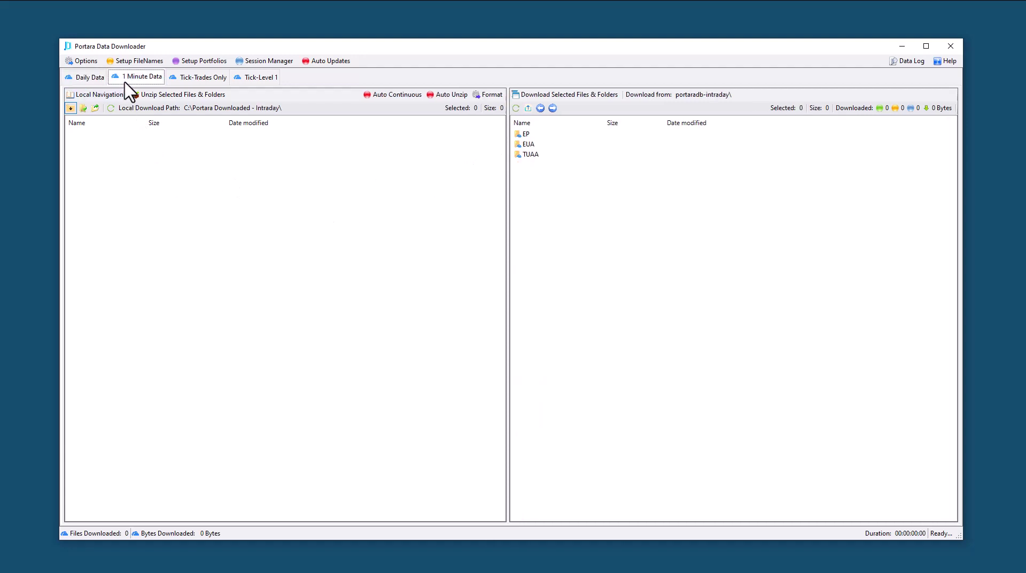
left_click(221, 81)
left_click(155, 80)
left_click(83, 80)
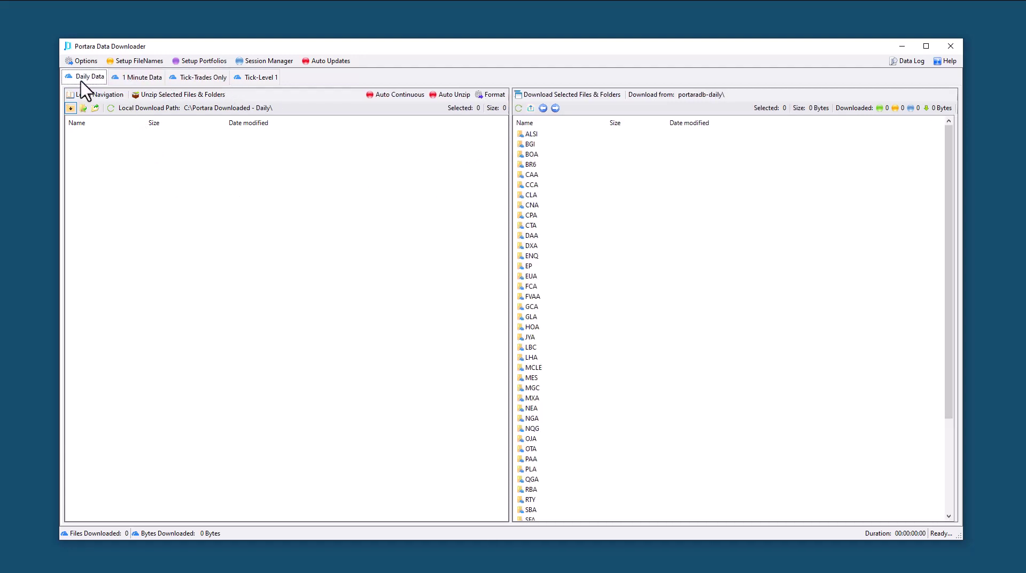
Download the remote ALSI daily folder to C:\Portara Downloaded - Daily and confirm the copy.
left_click(522, 136)
left_click_drag(523, 140, 266, 159)
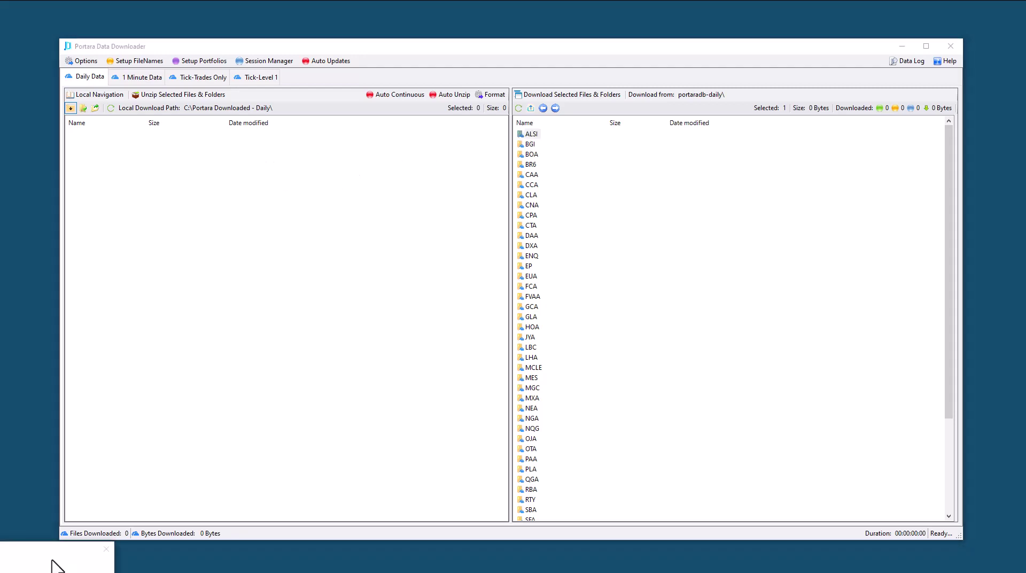
left_click_drag(426, 305, 441, 280)
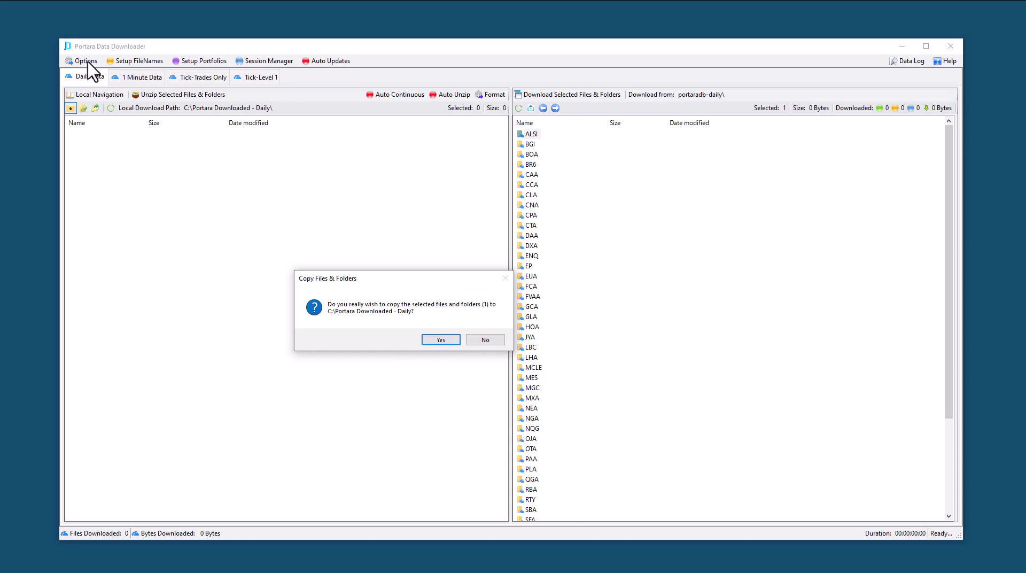
left_click(441, 339)
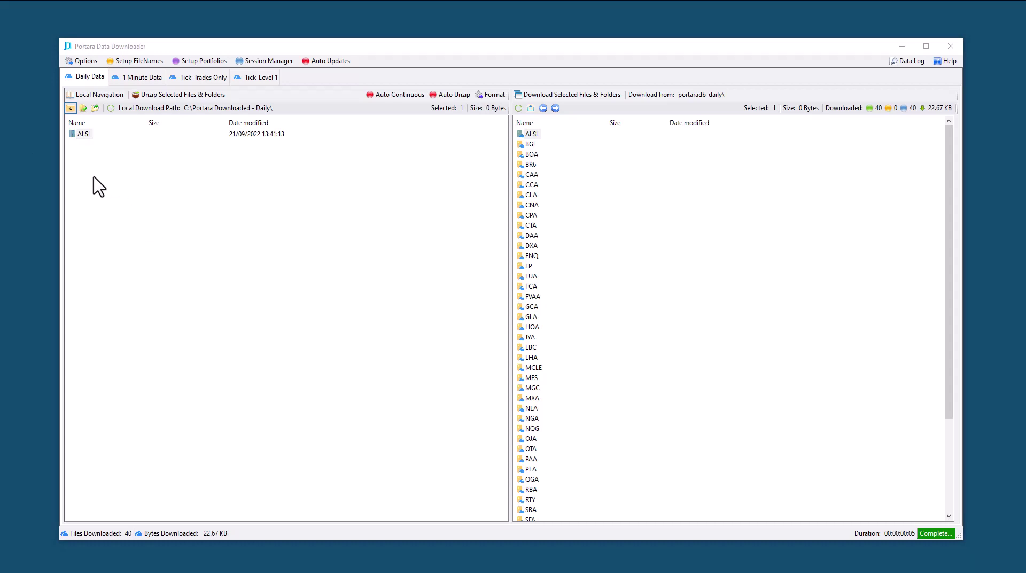
Unzip the downloaded ALSI folder to C:\Portara Unzipped - Daily.
left_click(81, 135)
right_click(82, 134)
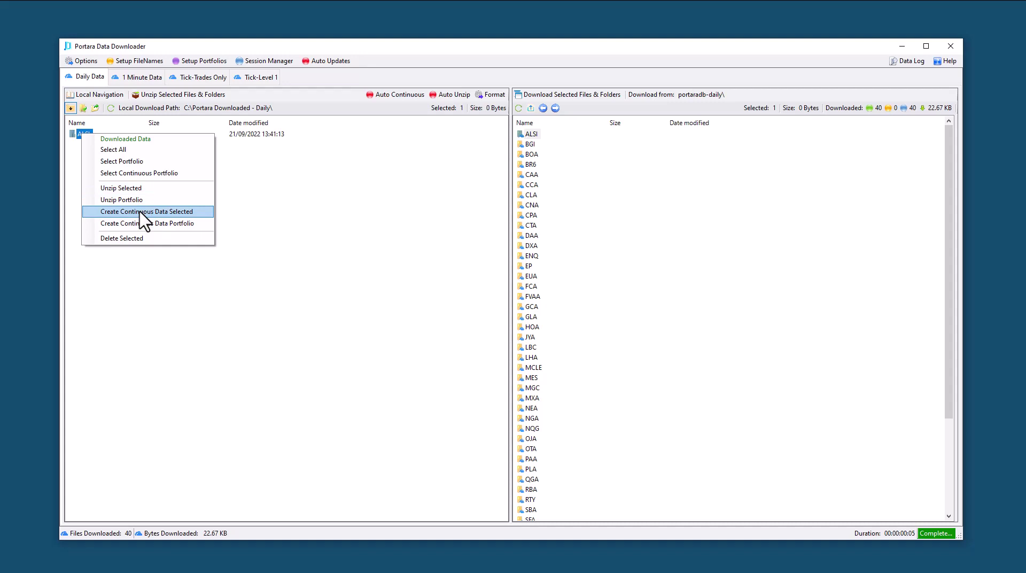
left_click(139, 210)
right_click(82, 133)
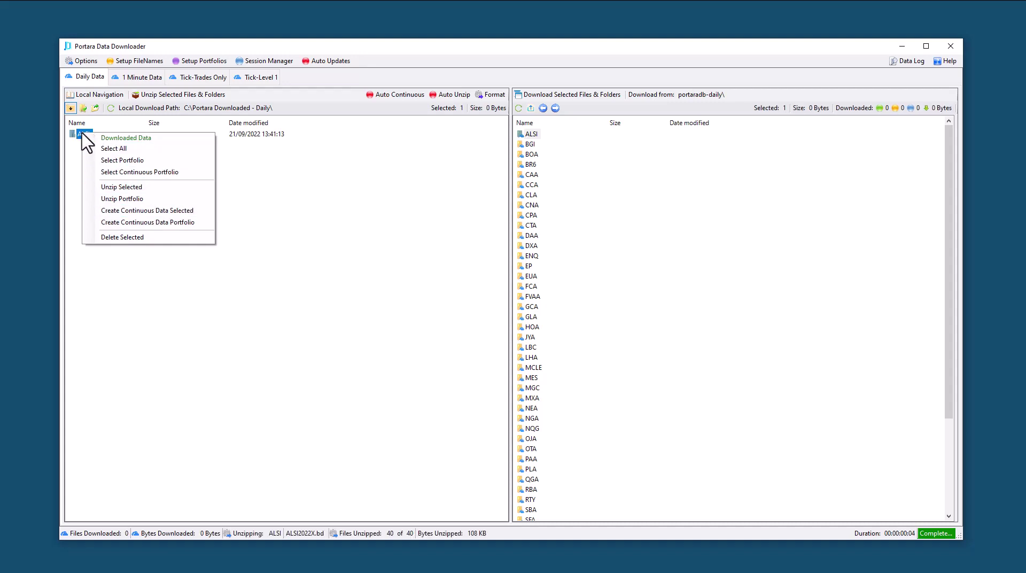
left_click(126, 188)
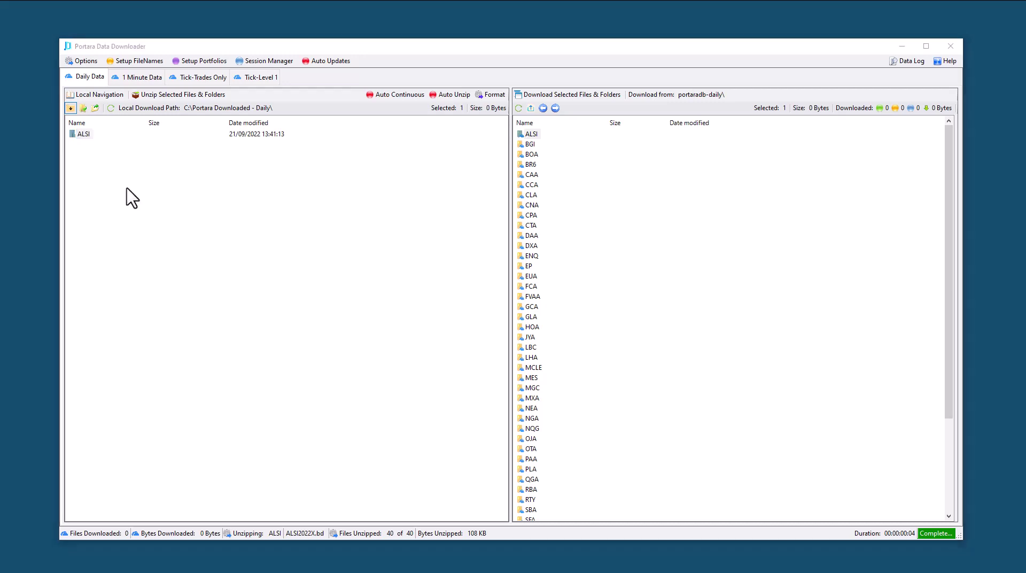
left_click_drag(38, 557, 259, 279)
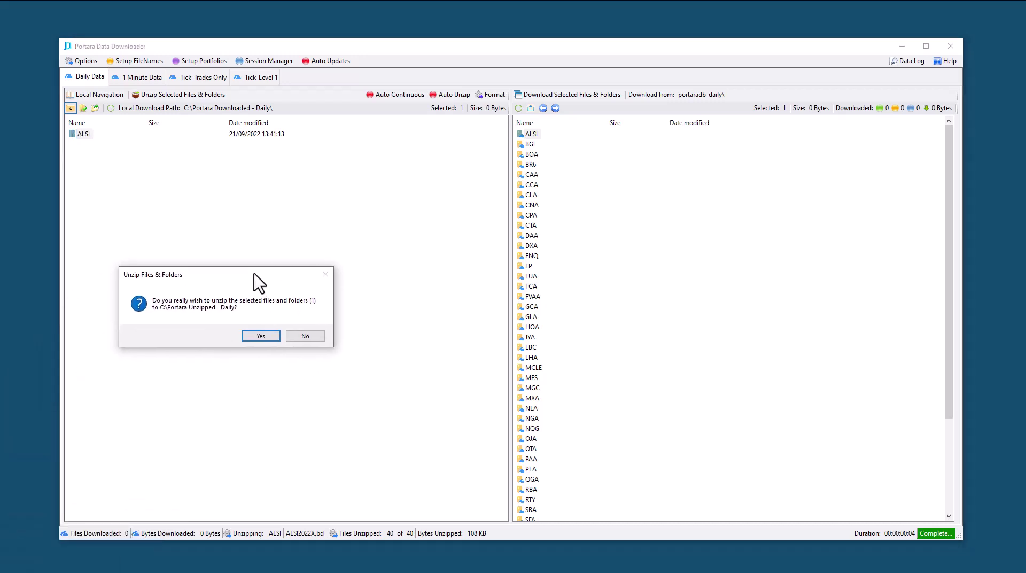
left_click(261, 335)
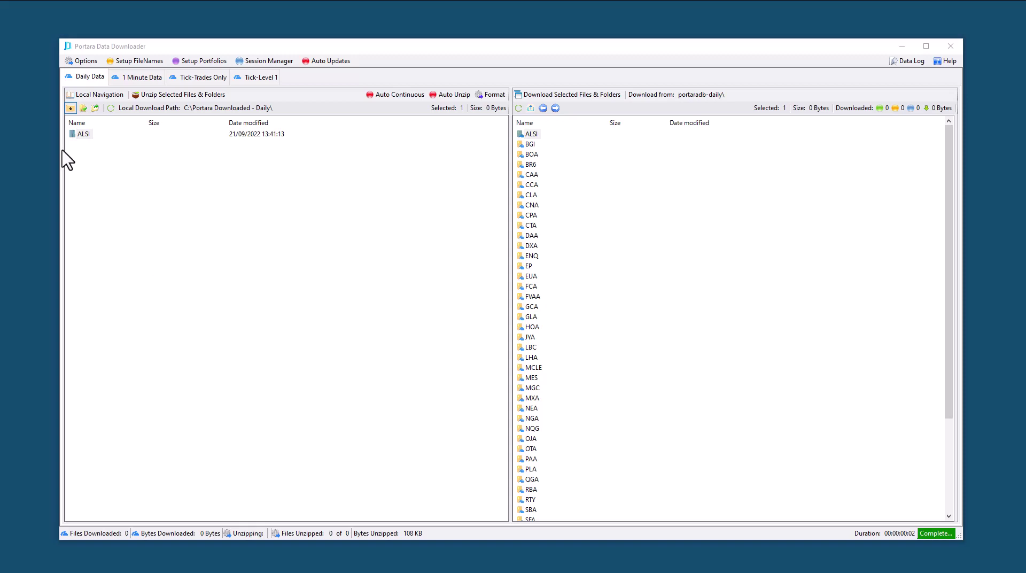
Create continuous data from the downloaded ALSI folder in C:\Portara Unzipped - Daily Continuous.
right_click(82, 136)
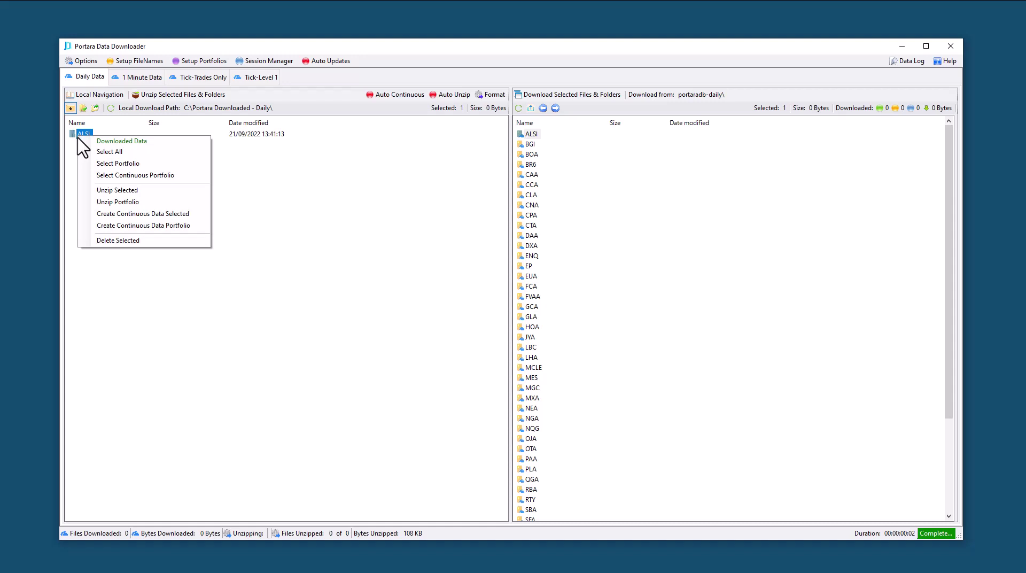
left_click(161, 214)
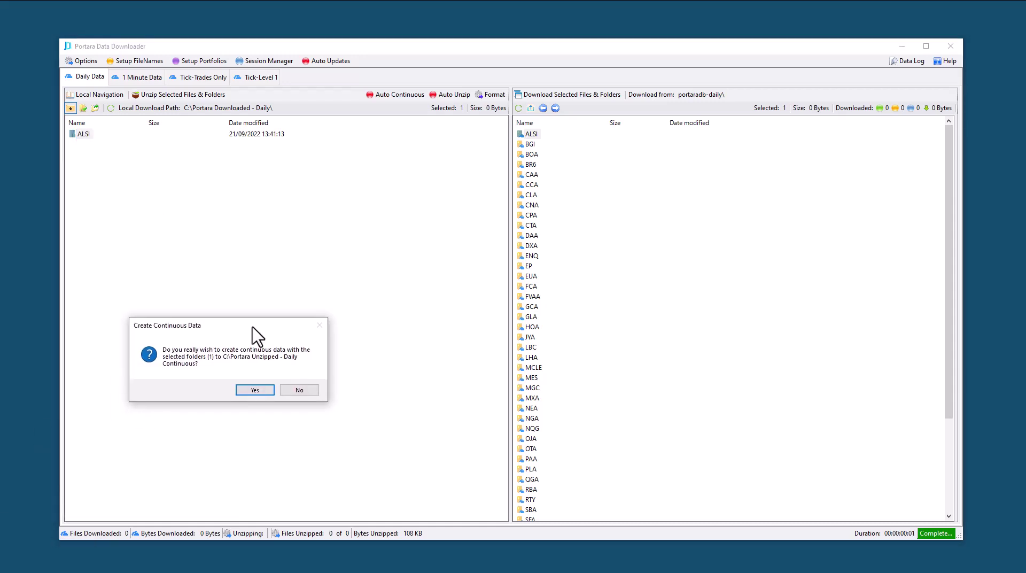
left_click(254, 391)
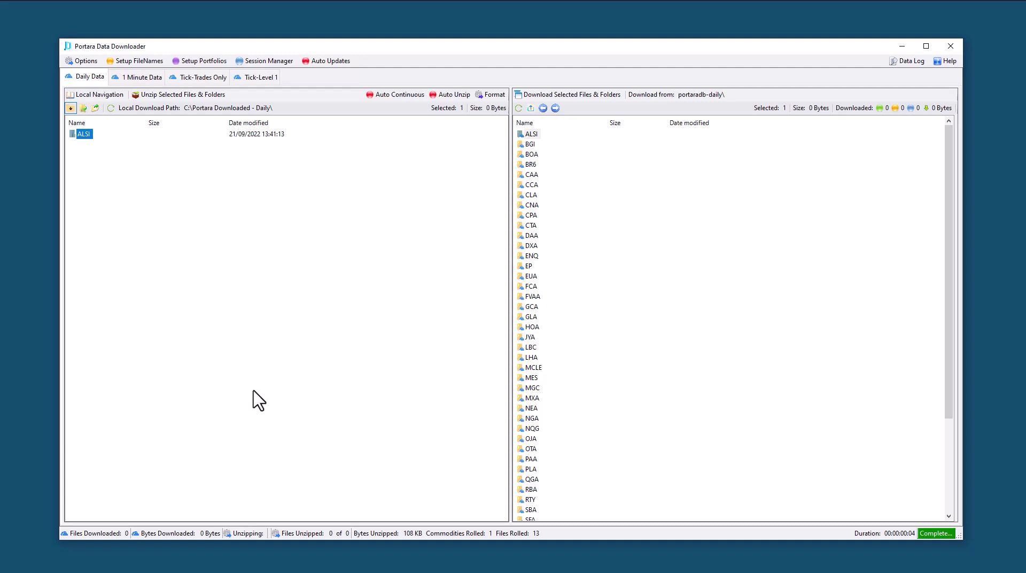
left_click(2, 257)
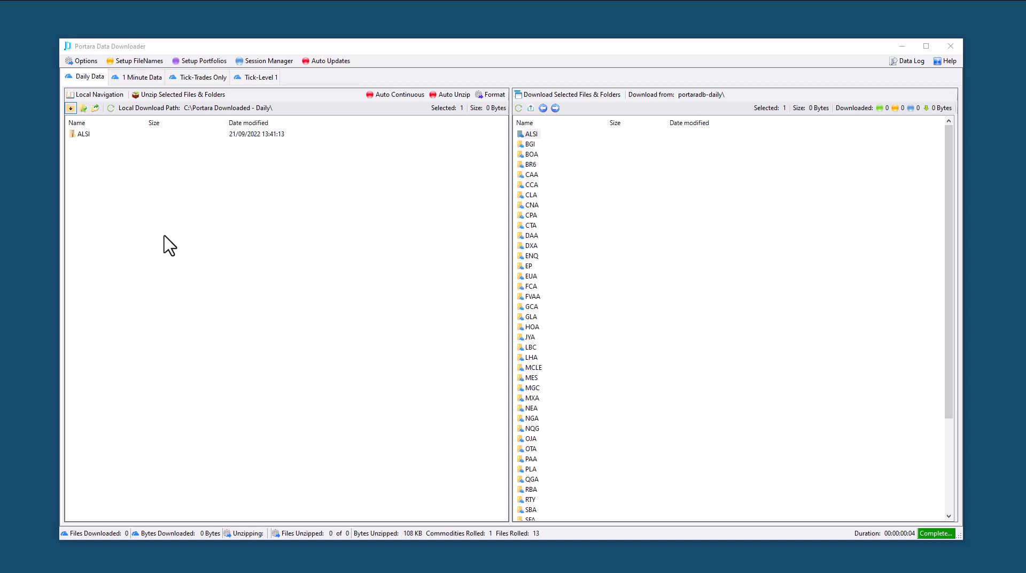
Browse the local unzipped data to the Daily\ALSI folder and look through its contract files.
left_click(84, 109)
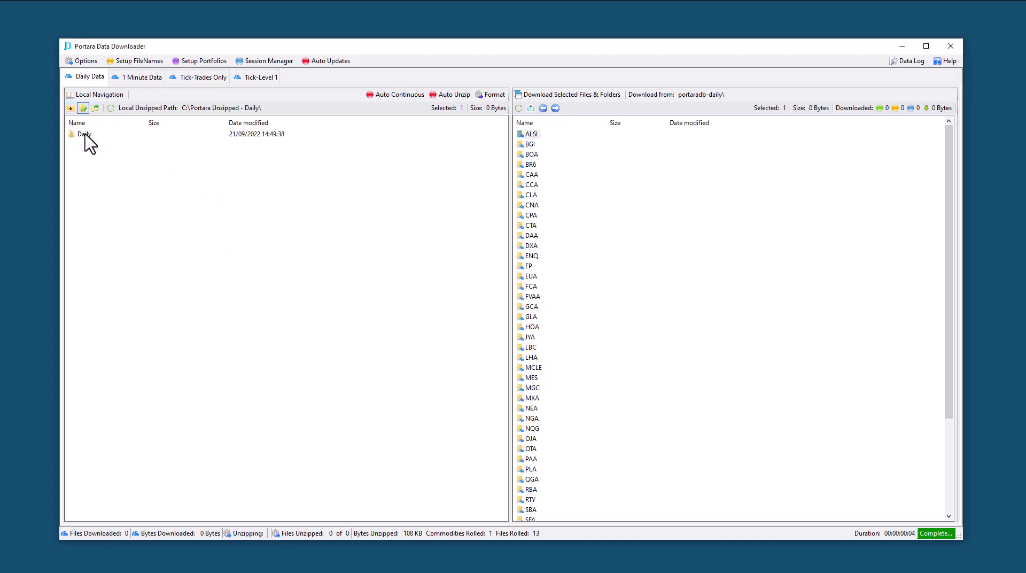
left_click(86, 136)
double_click(87, 137)
double_click(86, 144)
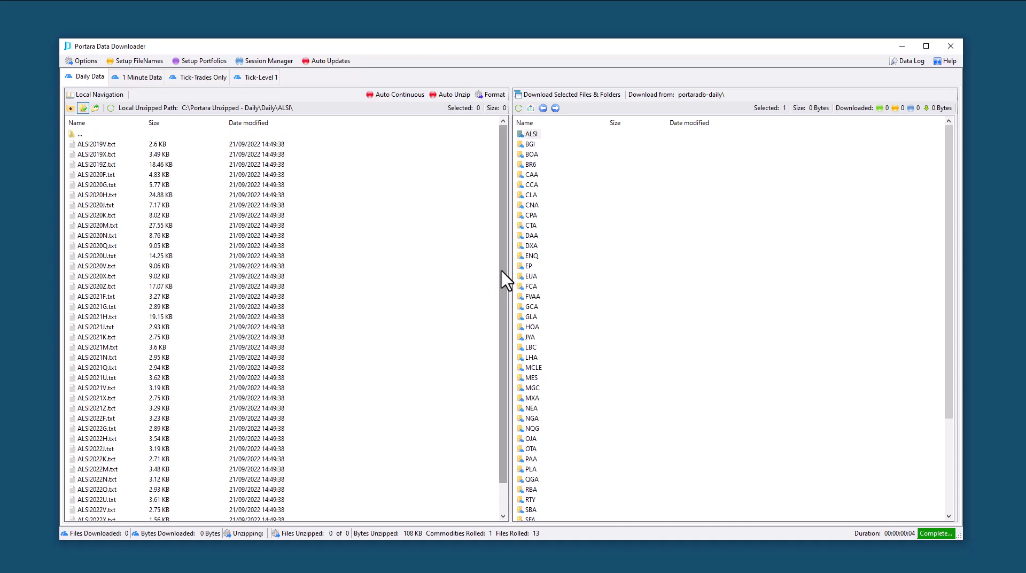
left_click_drag(505, 281, 496, 349)
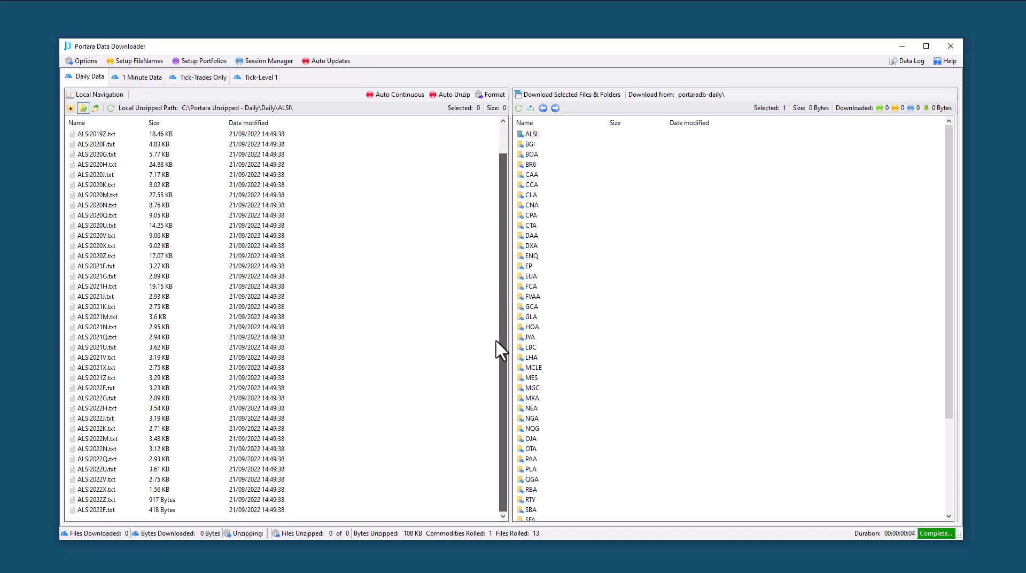
Open the unzipped contract file ALSI2021U.txt in Notepad, review its rows to the end and close it.
left_click(111, 349)
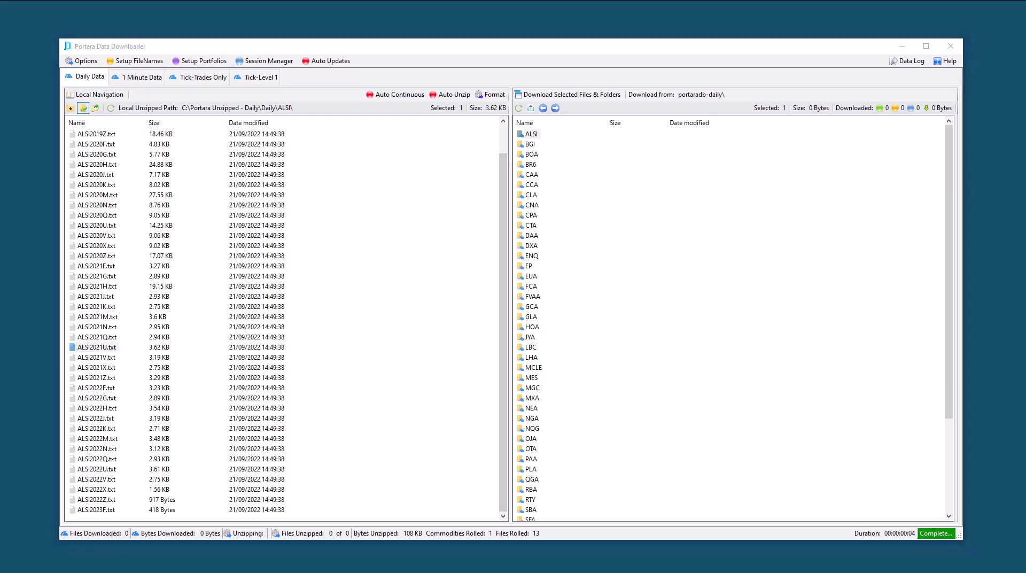
left_click_drag(386, 572, 355, 54)
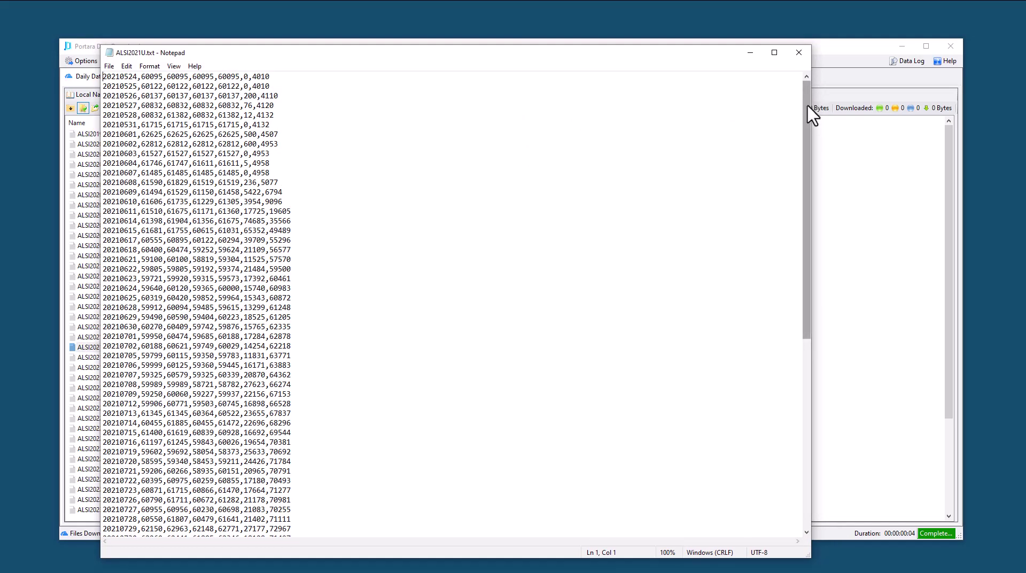
left_click_drag(806, 114, 788, 305)
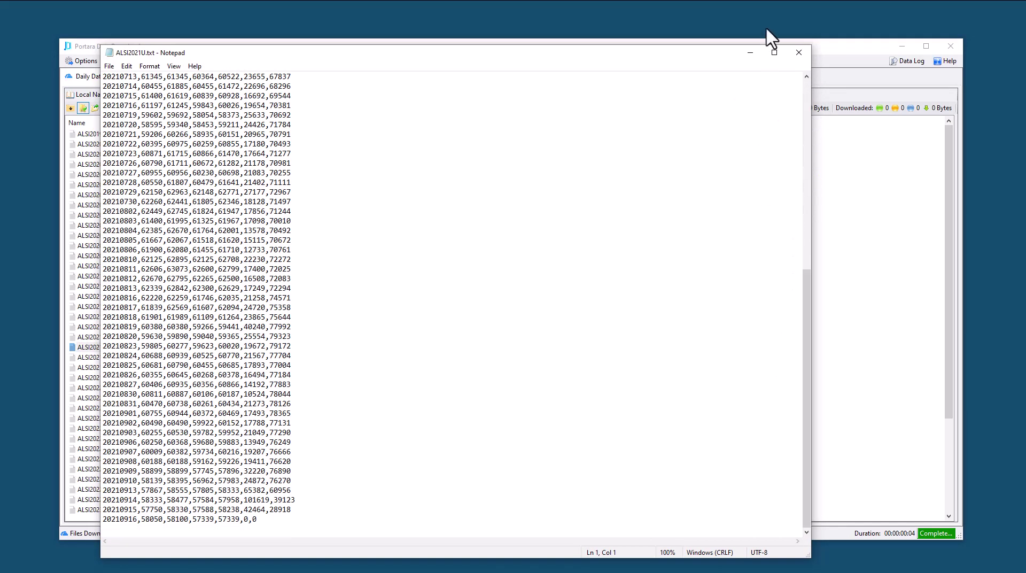
left_click(799, 53)
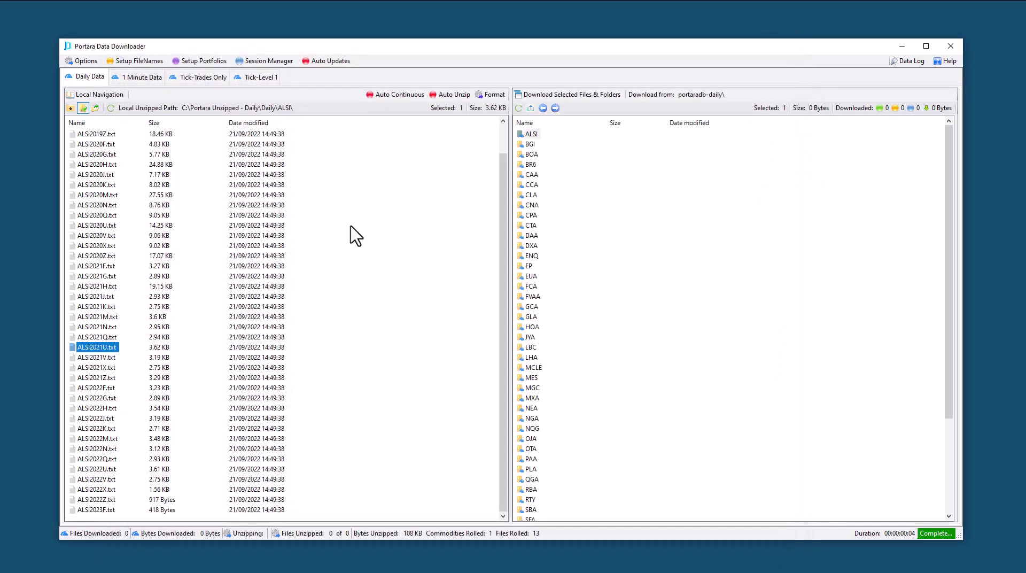
Glance at the local downloaded root folder, and open the Daily folder in the local continuous data.
left_click(70, 108)
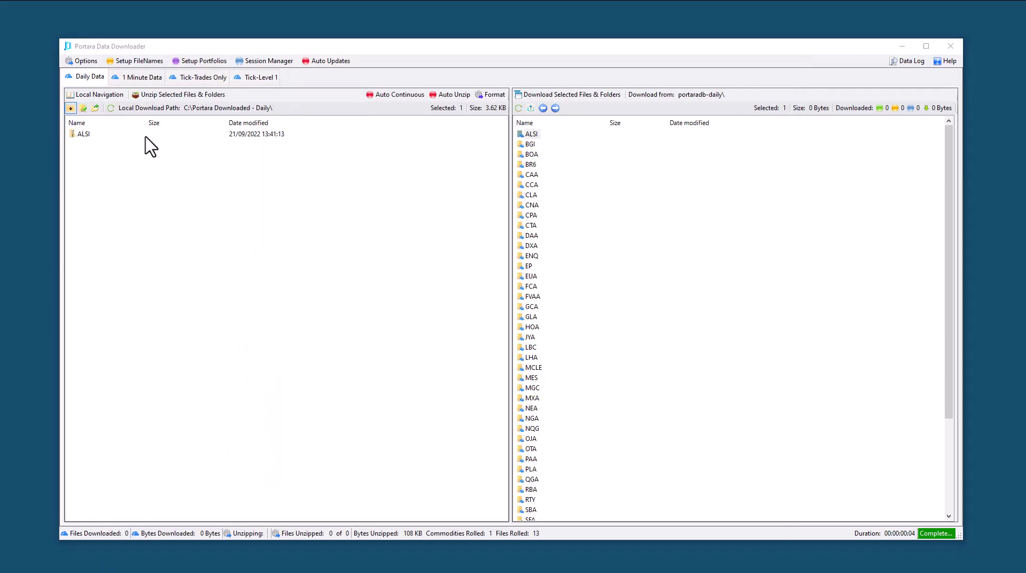
left_click(95, 109)
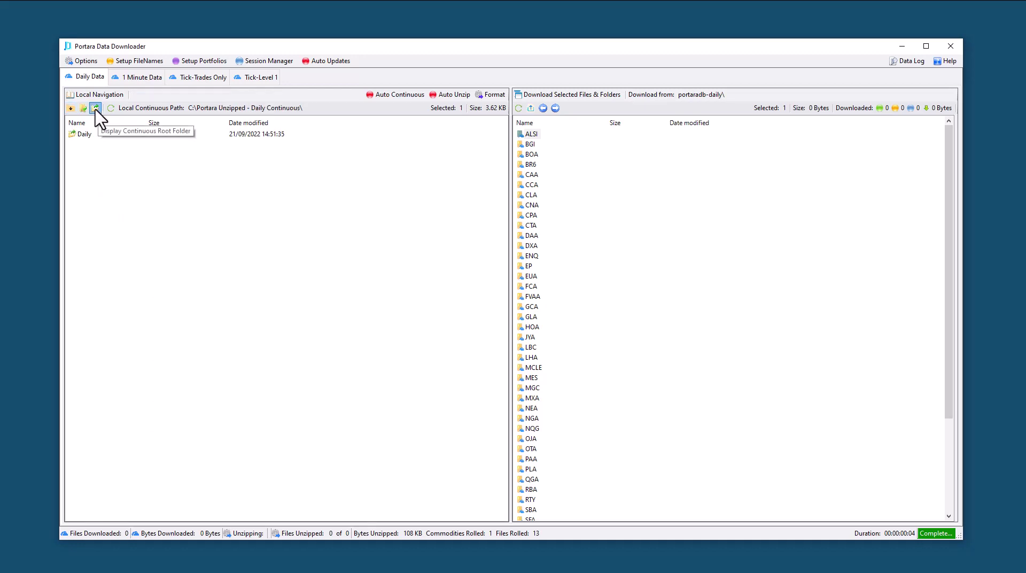
double_click(84, 136)
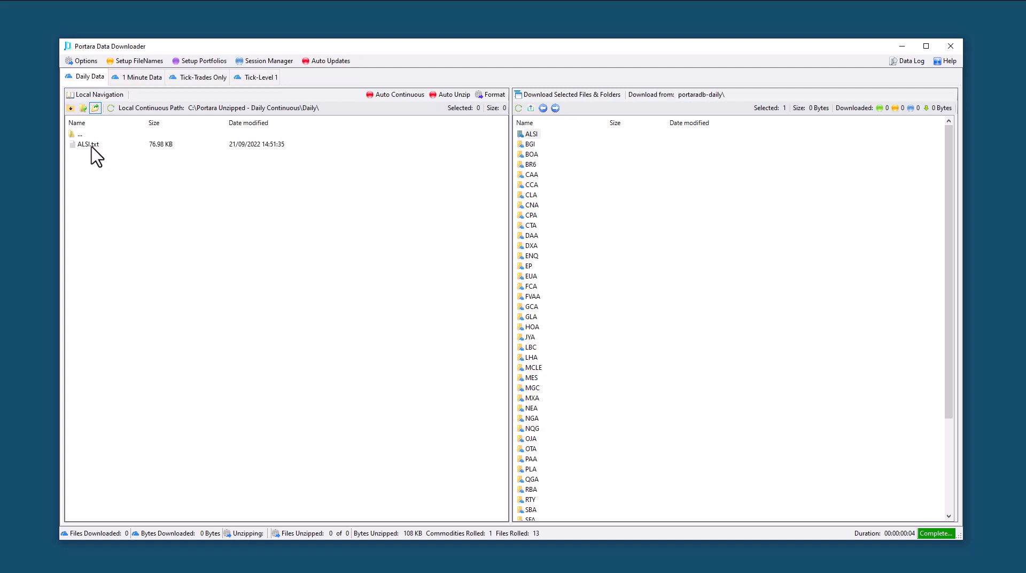
Open the continuous file ALSI.txt, examine the contract name in its first row and its latest rows, and close it.
double_click(89, 145)
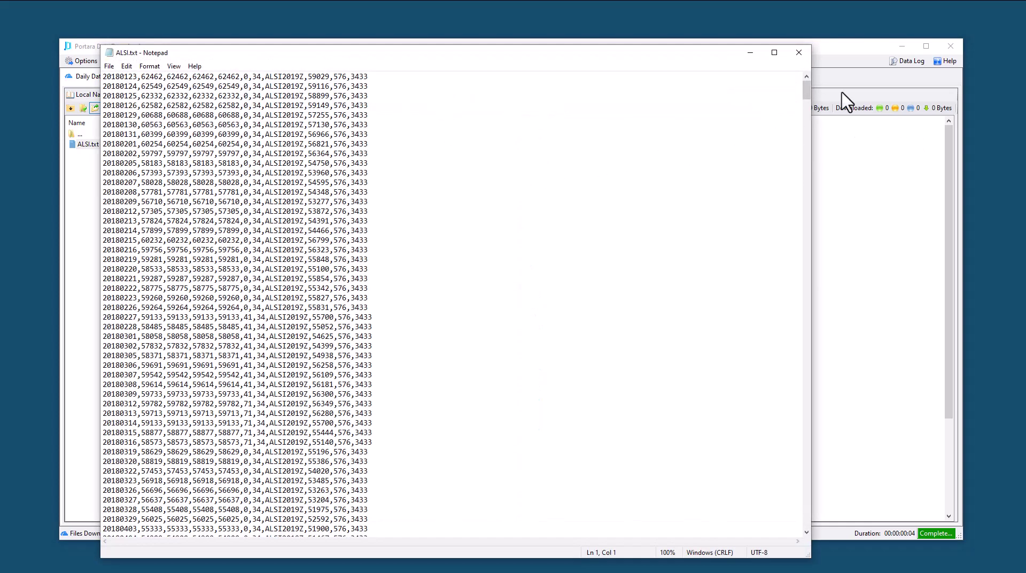
mouse_move(805, 89)
left_mouse_down()
mouse_move(800, 106)
mouse_move(802, 87)
left_mouse_up()
left_click_drag(266, 86, 306, 76)
left_click(307, 76)
left_click_drag(803, 89, 753, 545)
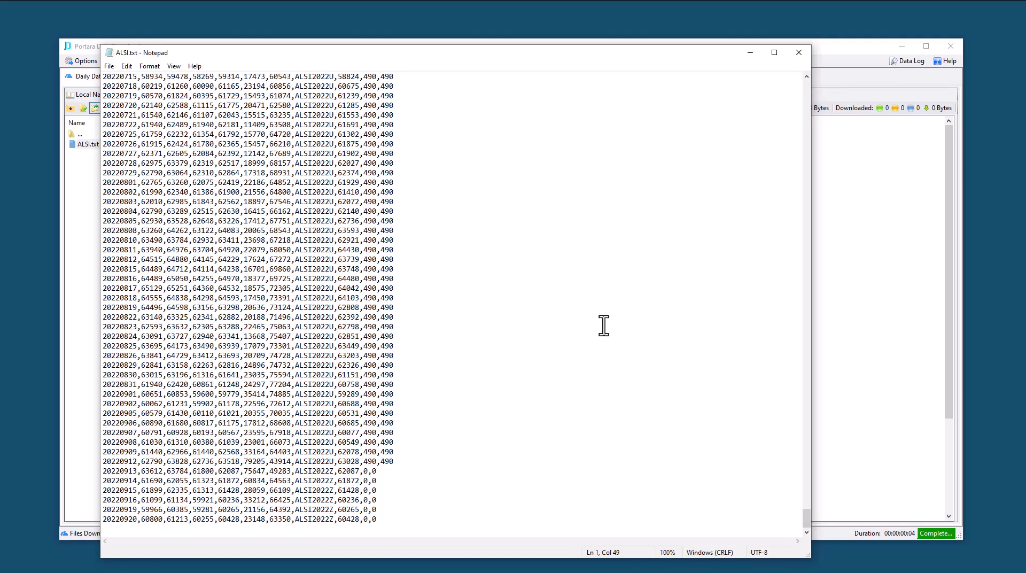
left_click(799, 53)
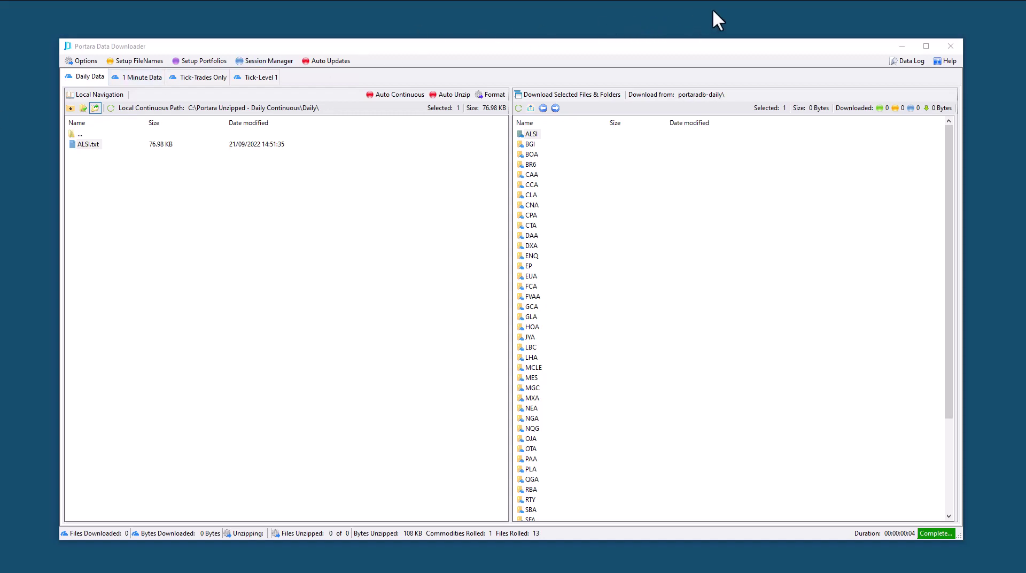
View the available help, update and subscription commands without running any.
left_click(948, 63)
left_click(948, 63)
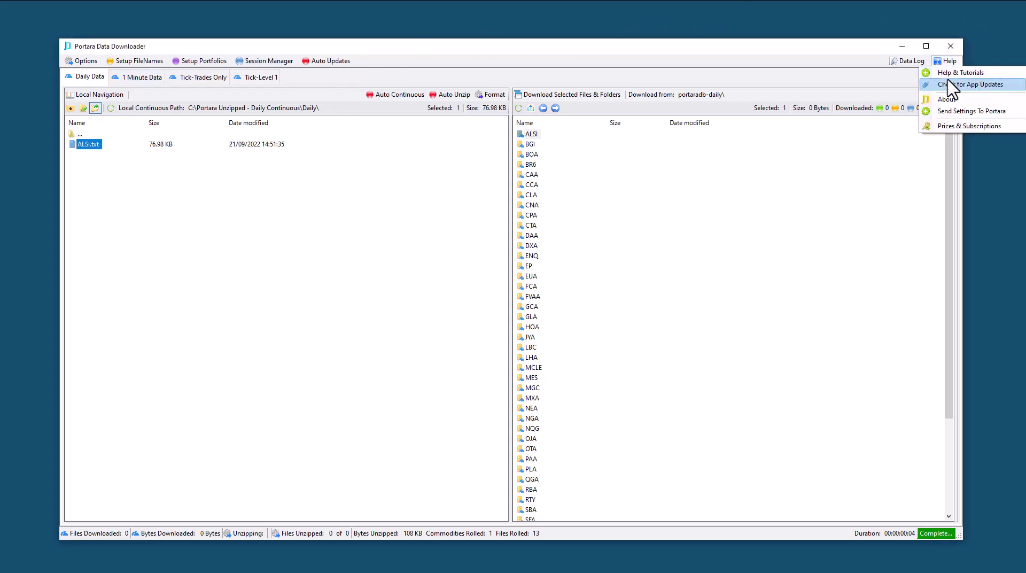
left_click(817, 32)
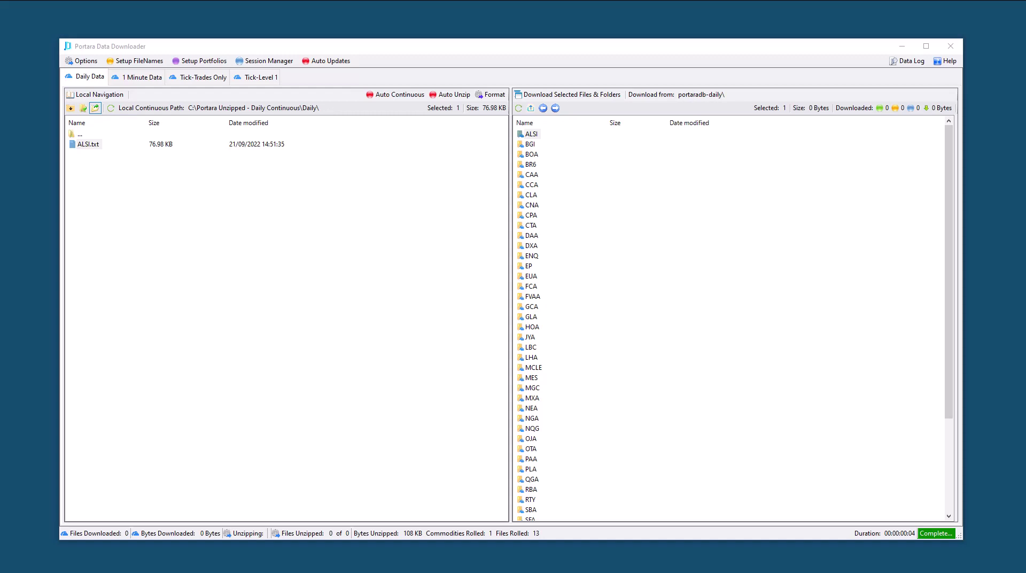
left_click(219, 46)
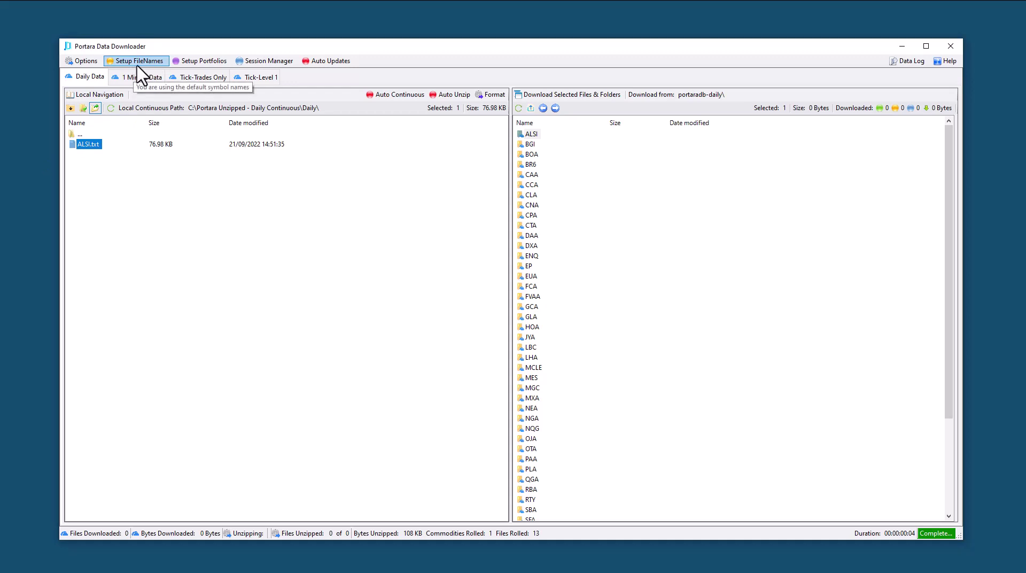
Open the filename setup and apply the NinjaTrader, TradingBlox and Portara presets in turn, ending on Portara.
left_click(137, 64)
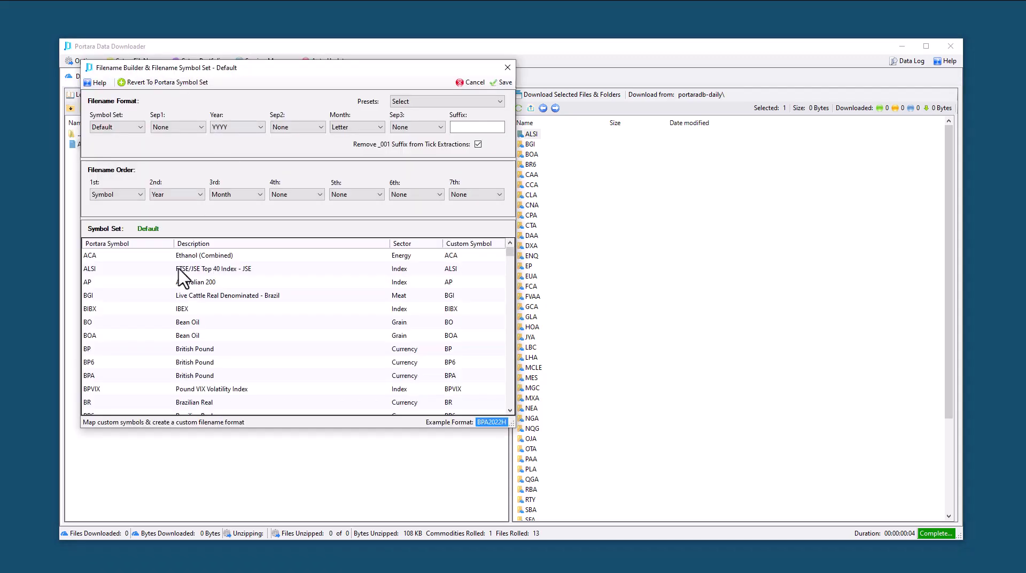
left_click(455, 102)
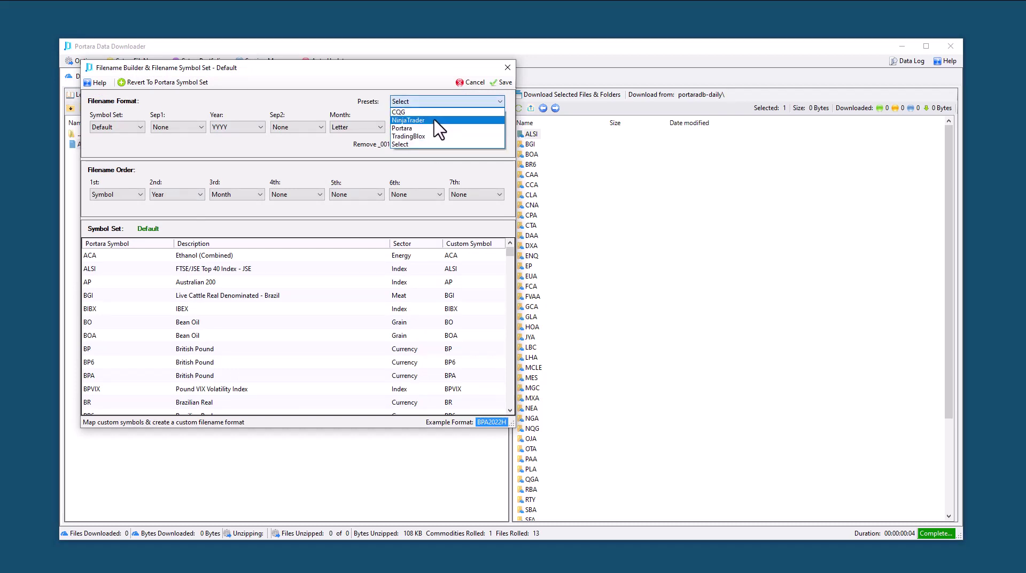
left_click(435, 121)
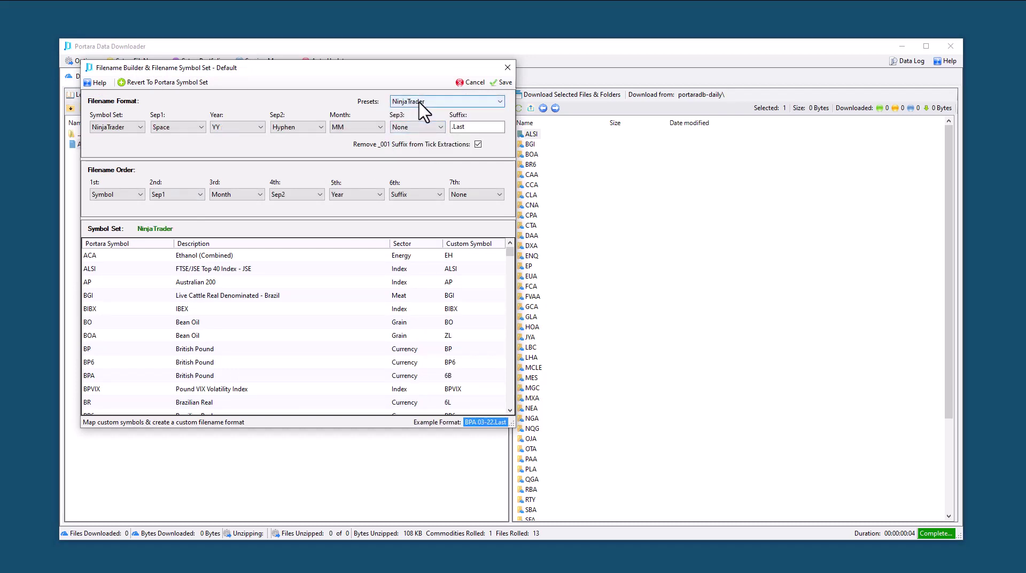
left_click(434, 103)
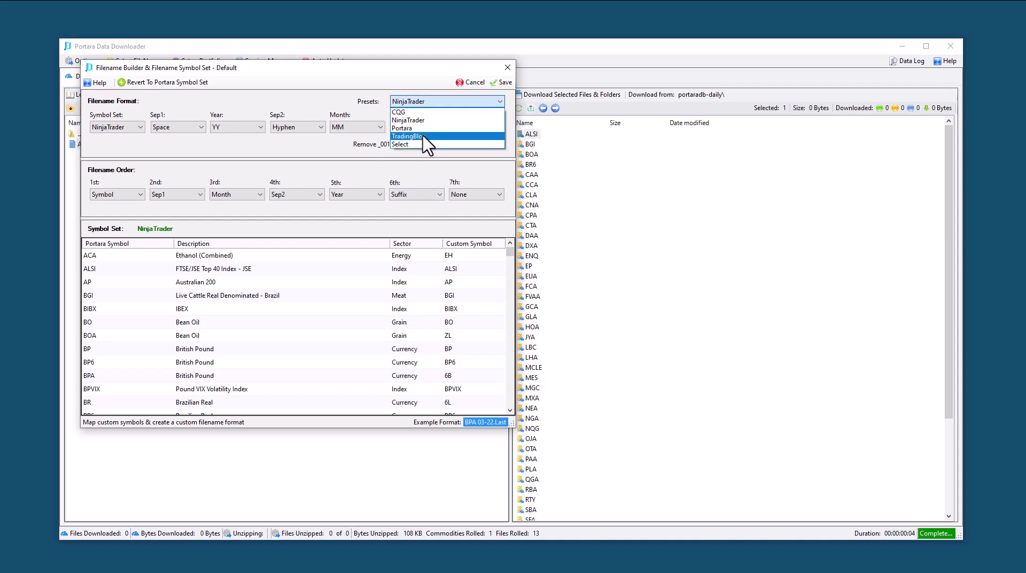
left_click(423, 137)
left_click(421, 102)
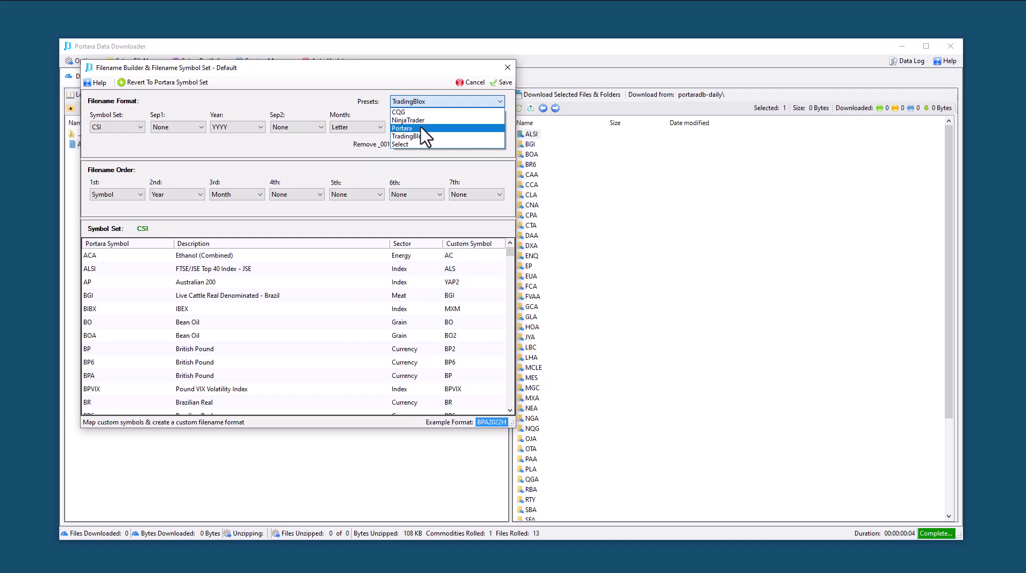
left_click(421, 129)
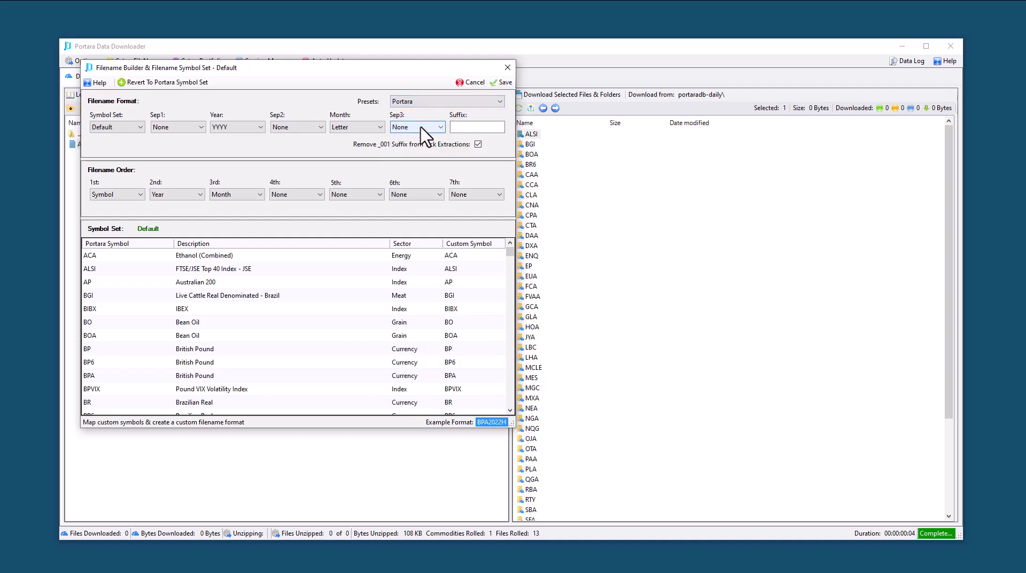
Switch the filename symbol set to CSI, ending on the NinjaTrader symbol set.
left_click(141, 127)
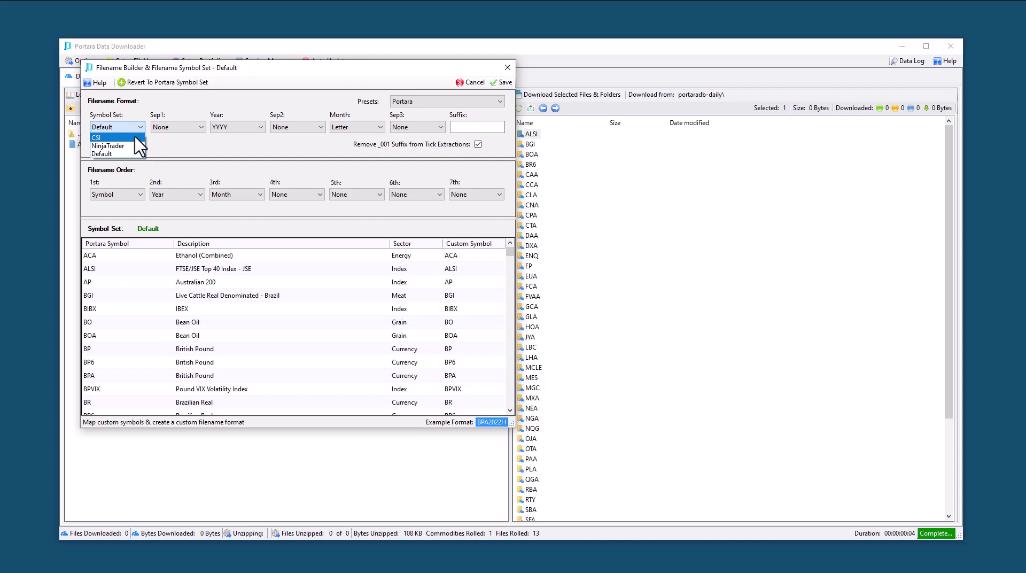
left_click(135, 138)
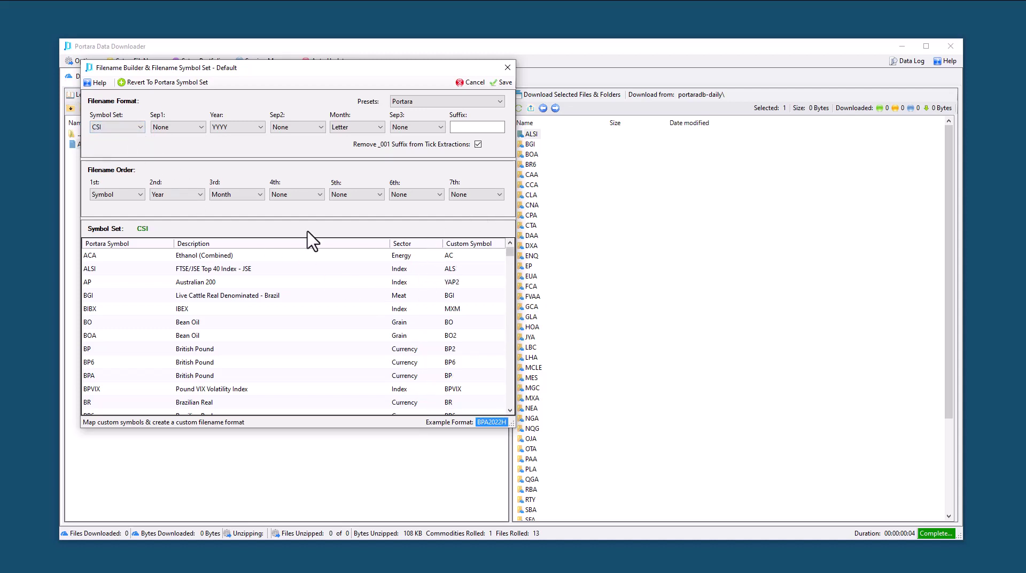
left_click(142, 128)
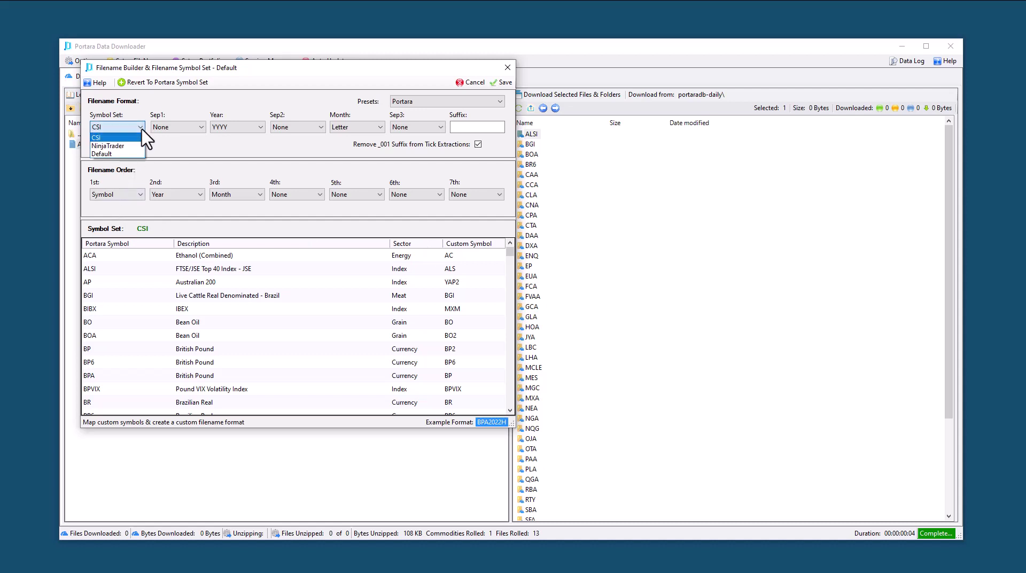
left_click(140, 147)
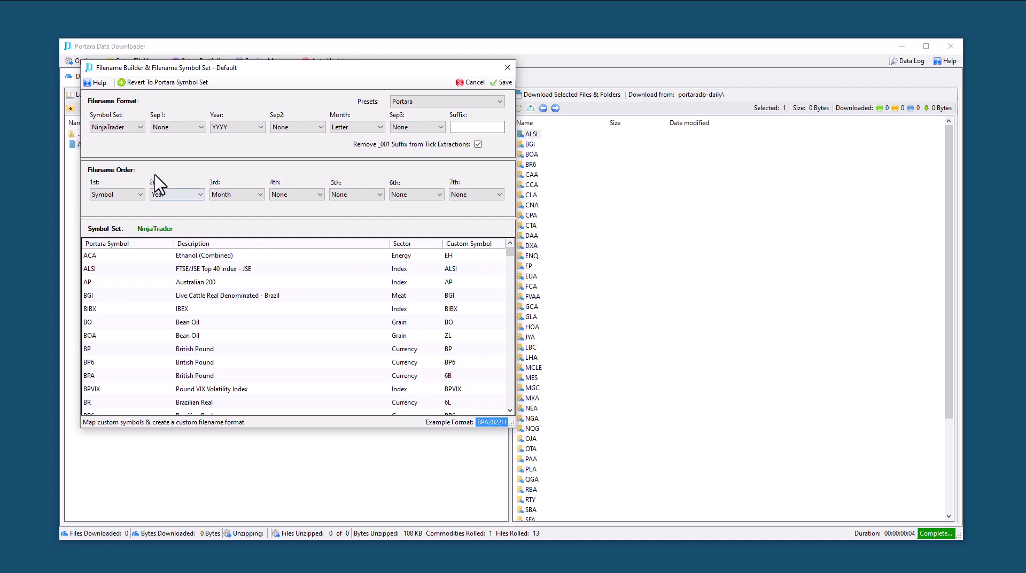
Change the custom symbol of the BO Bean Oil entry to BOaaa in the NinjaTrader symbol set.
left_click(465, 320)
left_click(467, 322)
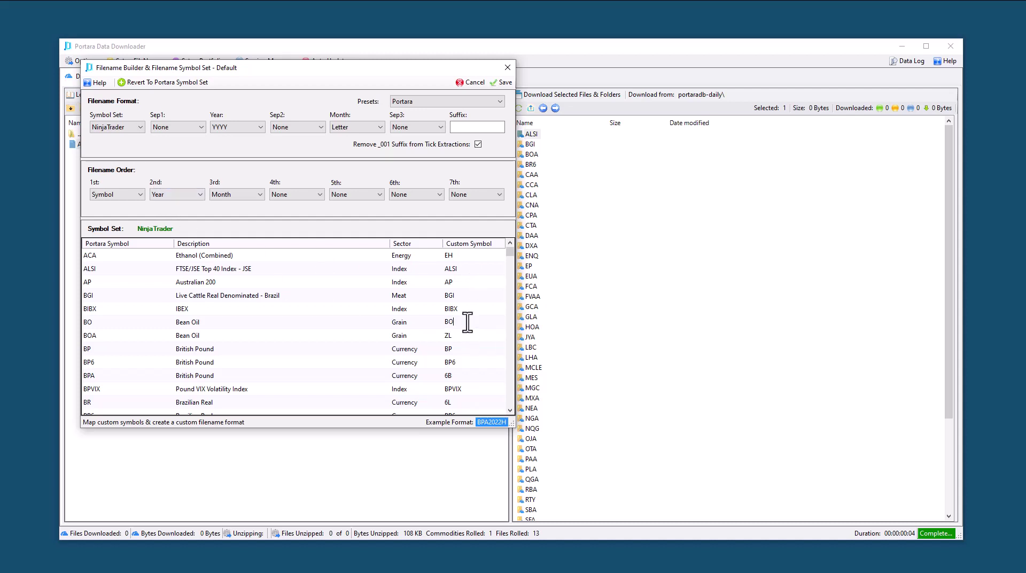
type("aaa")
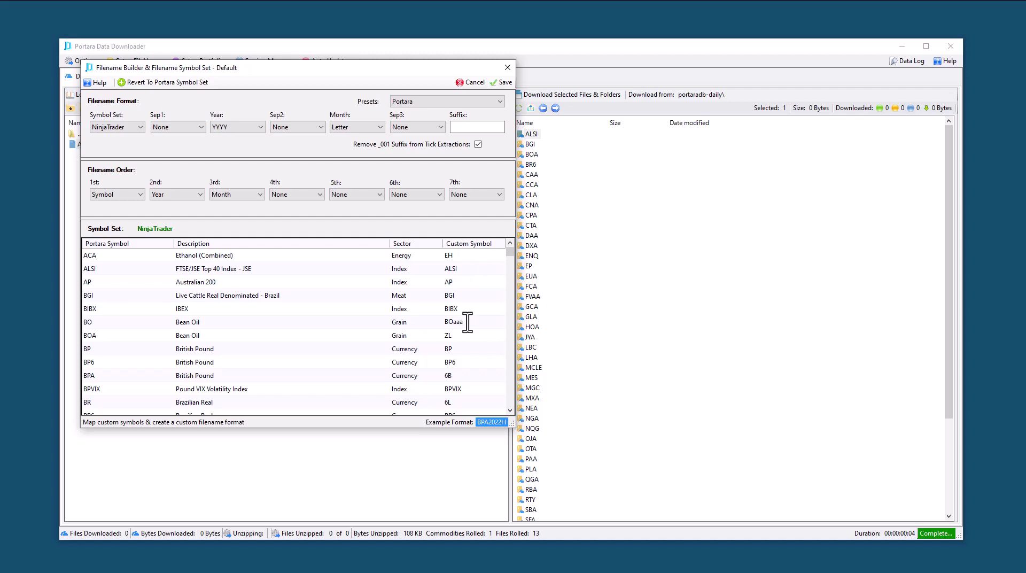
left_click(469, 337)
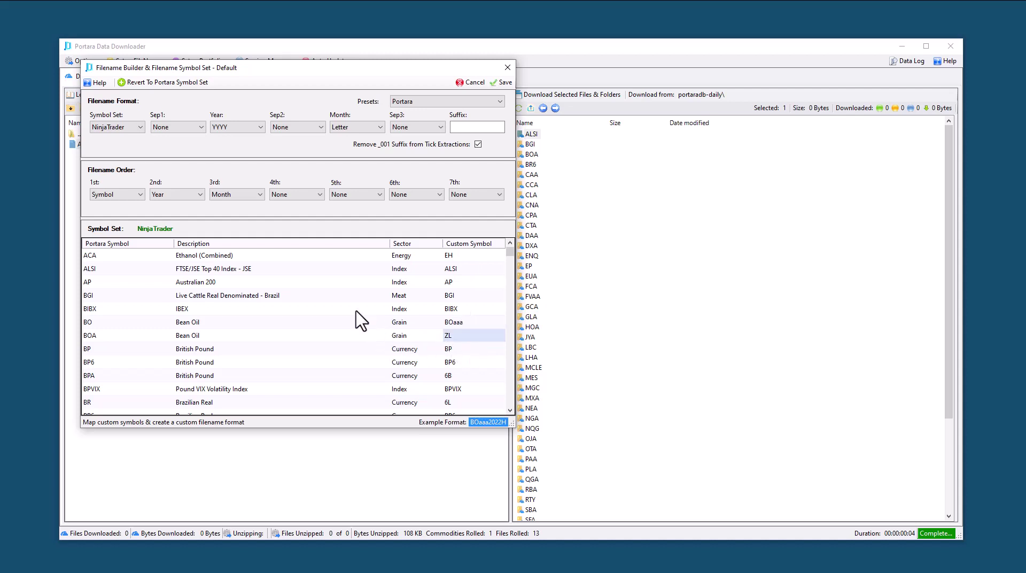
left_click(204, 148)
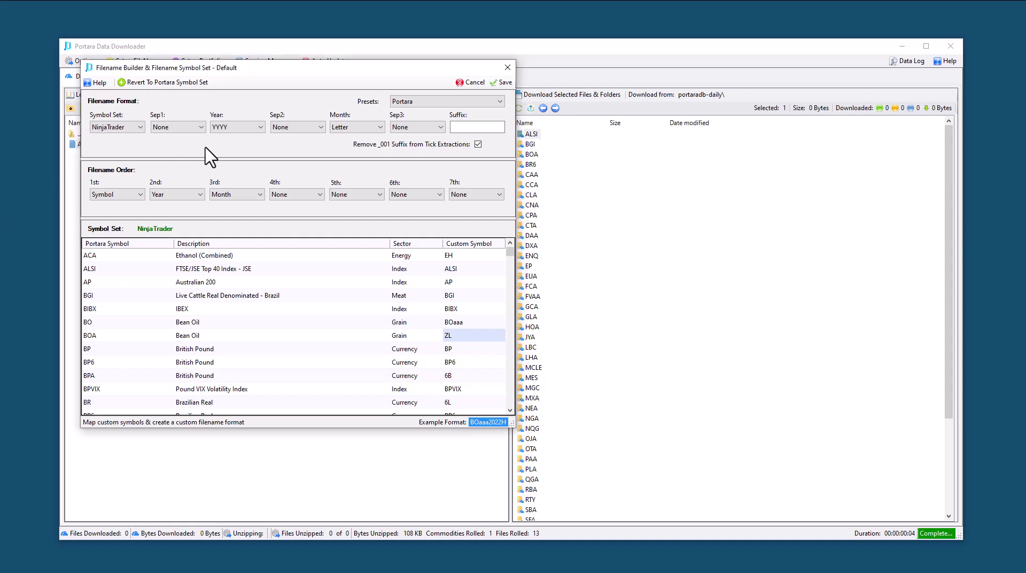
Revert the custom symbols to the original Portara symbol set, accepting the loss of custom symbols.
left_click(158, 84)
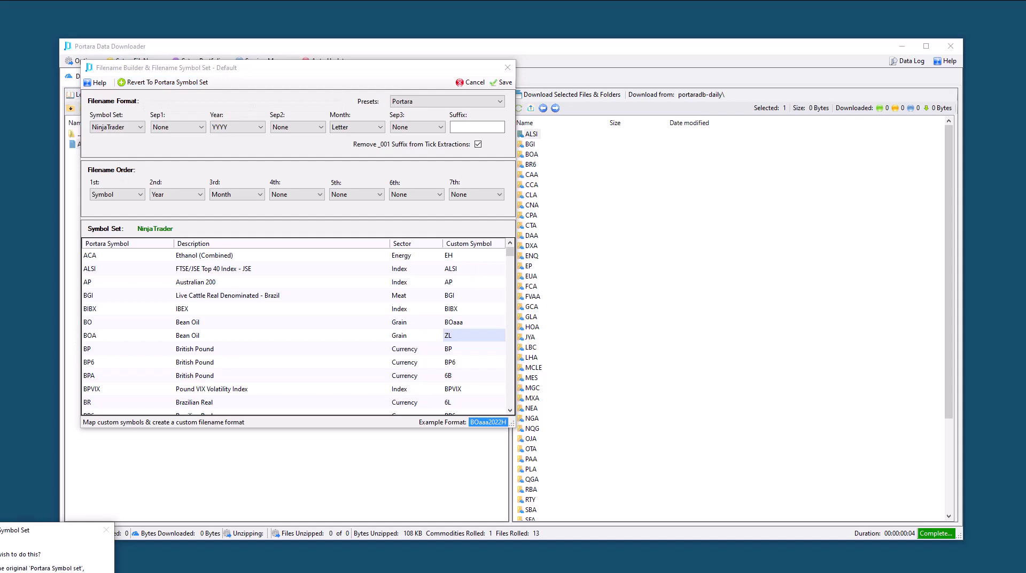
left_click_drag(43, 529, 372, 211)
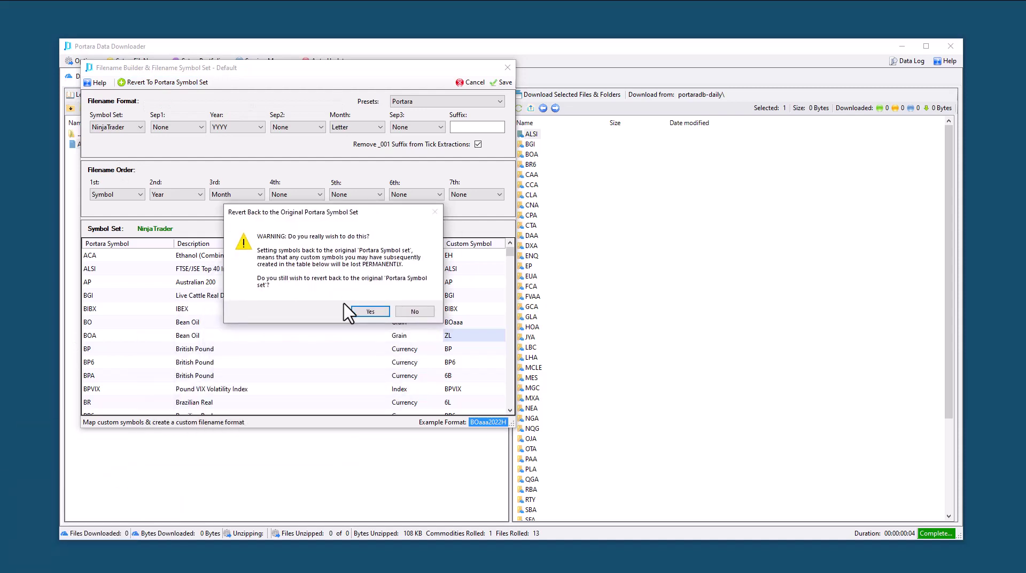
left_click(368, 311)
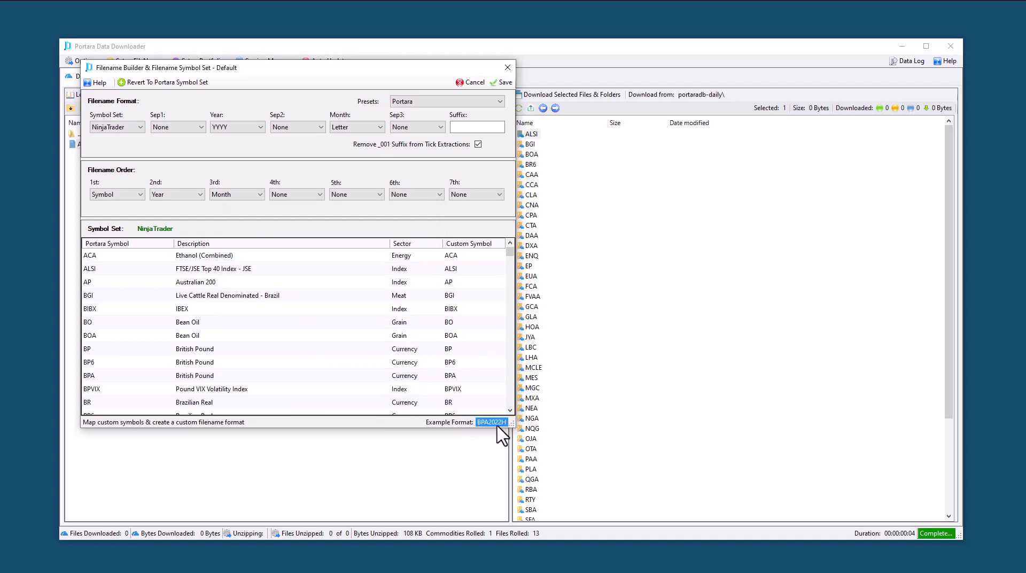
Apply the NinjaTrader filename preset and leave the filename setup without saving.
left_click(422, 102)
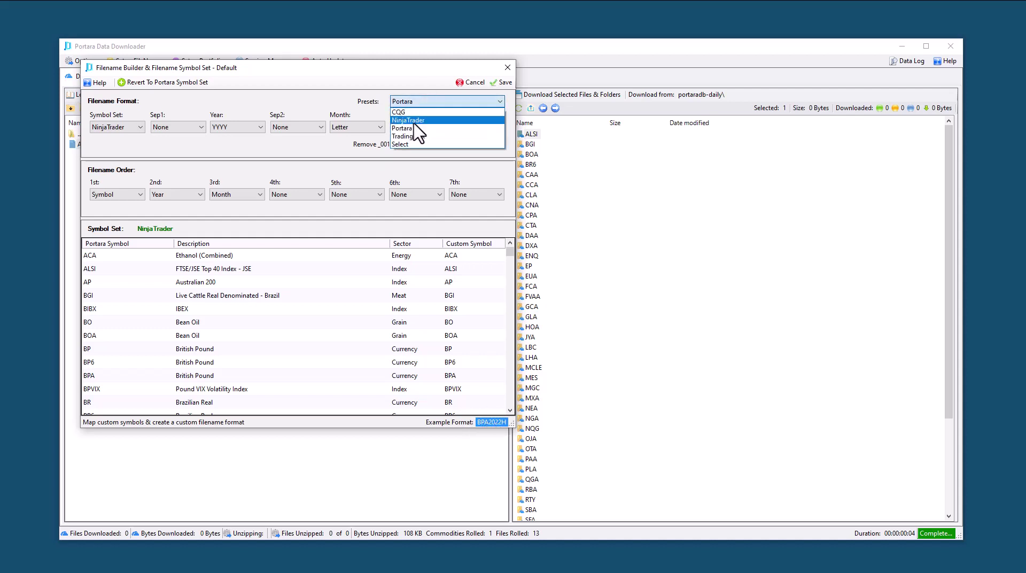
left_click(419, 121)
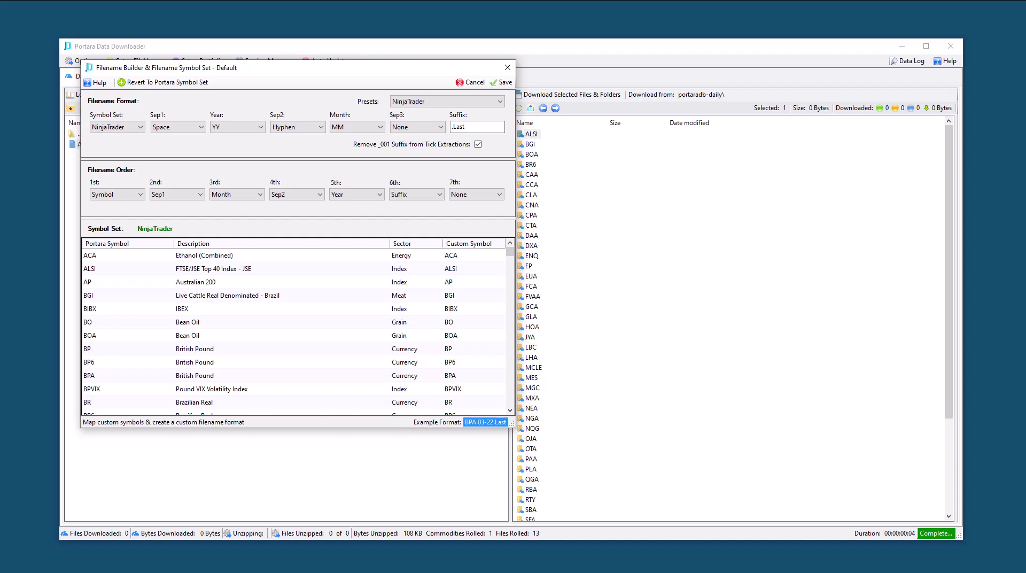
key("Escape")
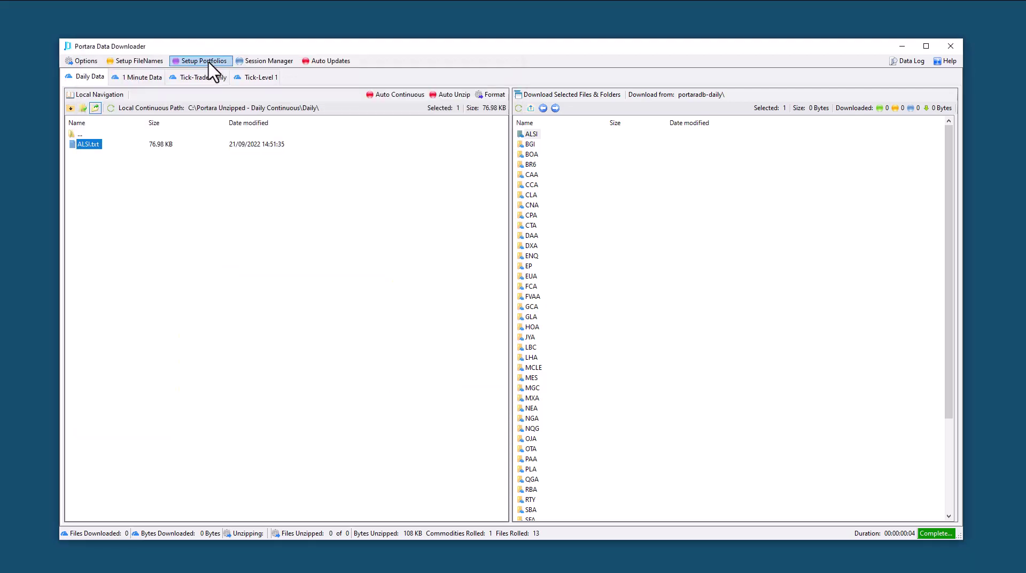
Open the portfolio setup, review the daily, intraday, tick-trades-only and tick level 1 symbol lists, and close it without creating a portfolio.
left_click(212, 62)
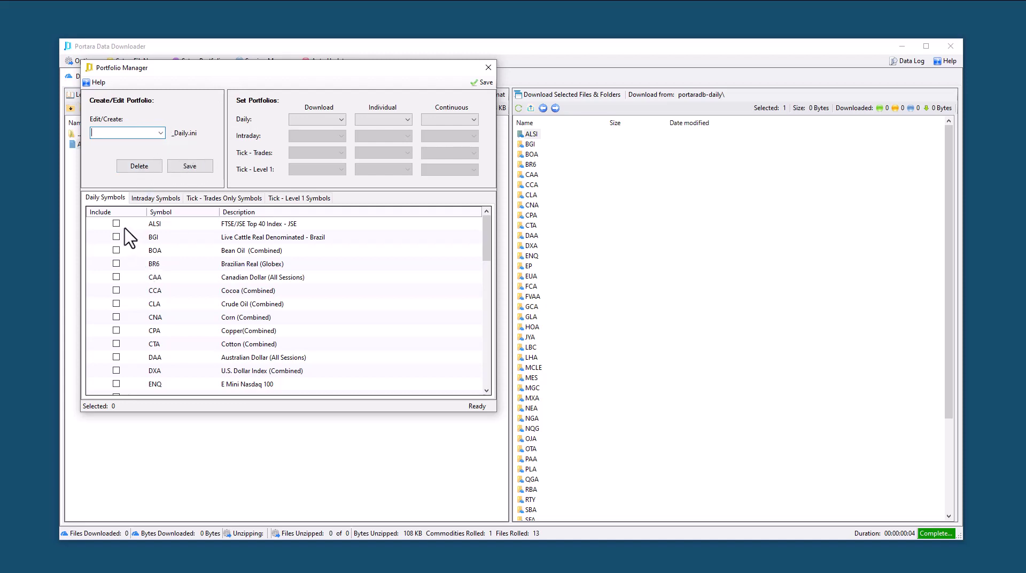
left_click(145, 199)
left_click(219, 199)
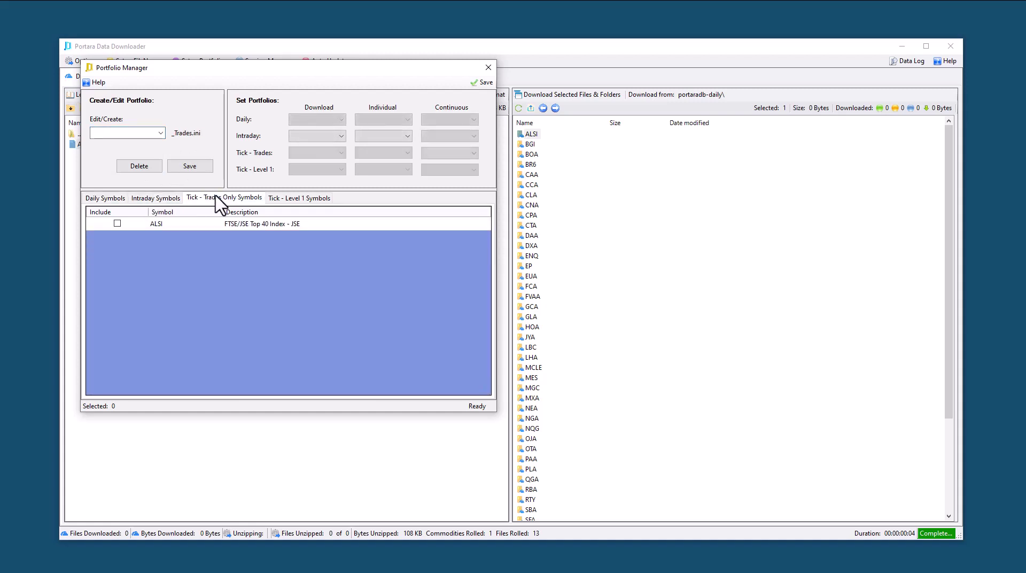
left_click(273, 199)
left_click(243, 200)
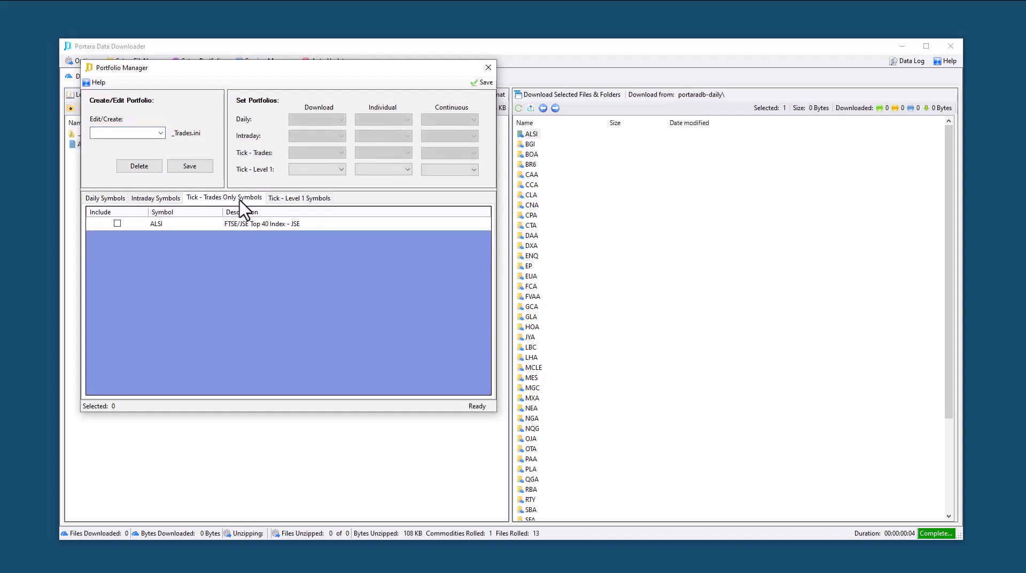
left_click(156, 200)
left_click(107, 199)
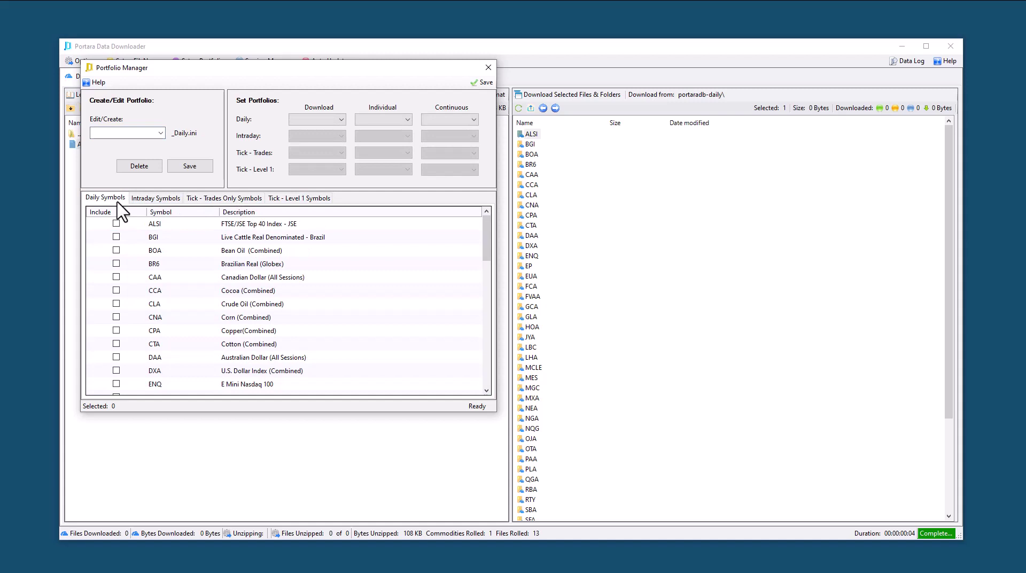
right_click(153, 258)
left_click(133, 243)
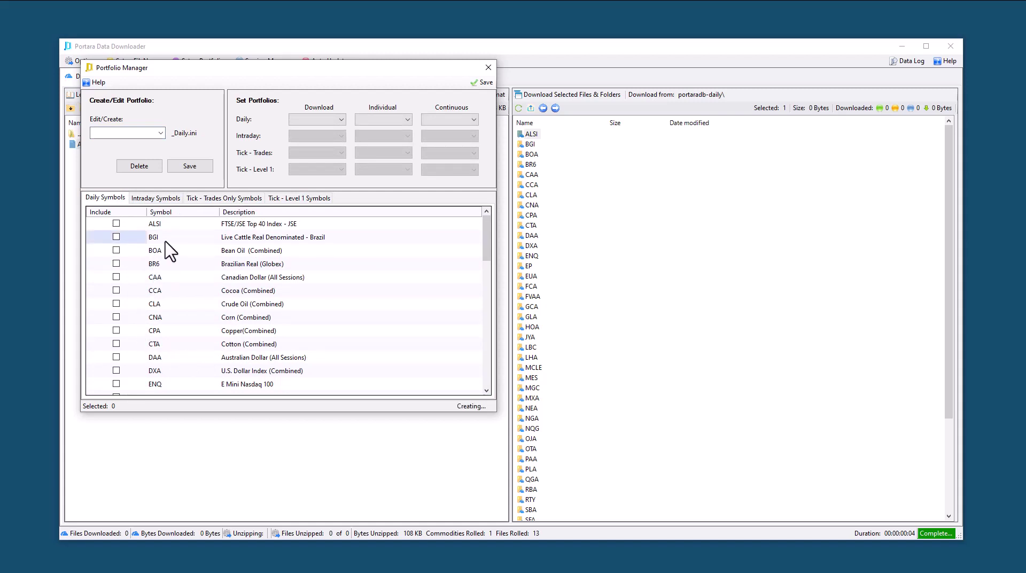
left_click(177, 238)
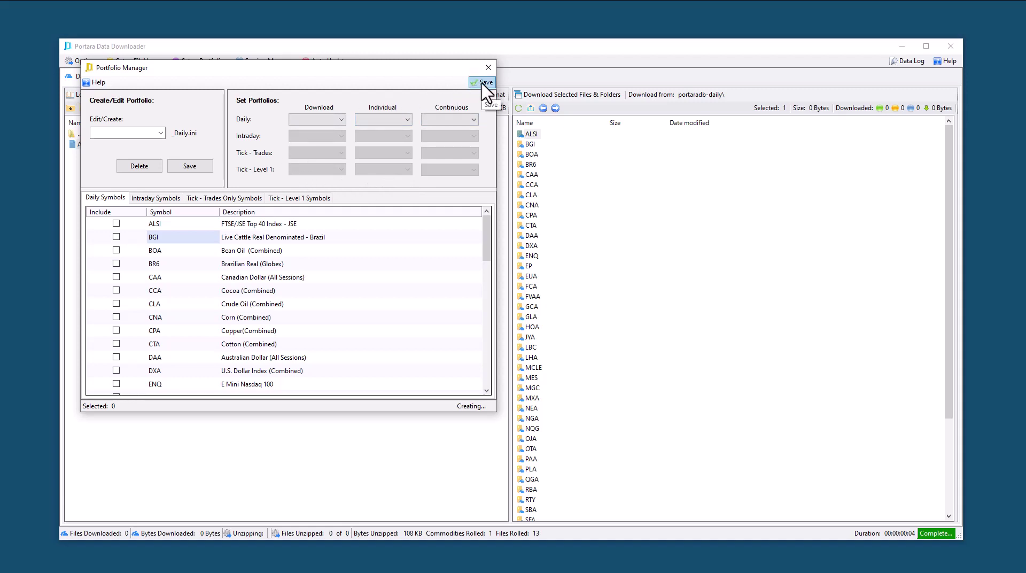
left_click(488, 67)
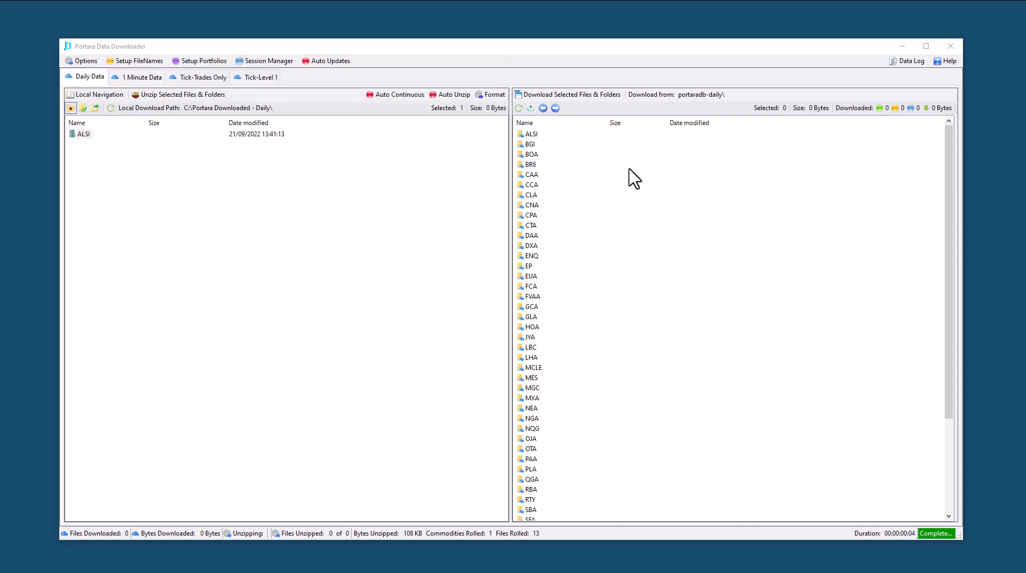
View the portfolio commands available for the remote BOA folder and the locally downloaded ALSI folder.
left_click(531, 153)
right_click(531, 153)
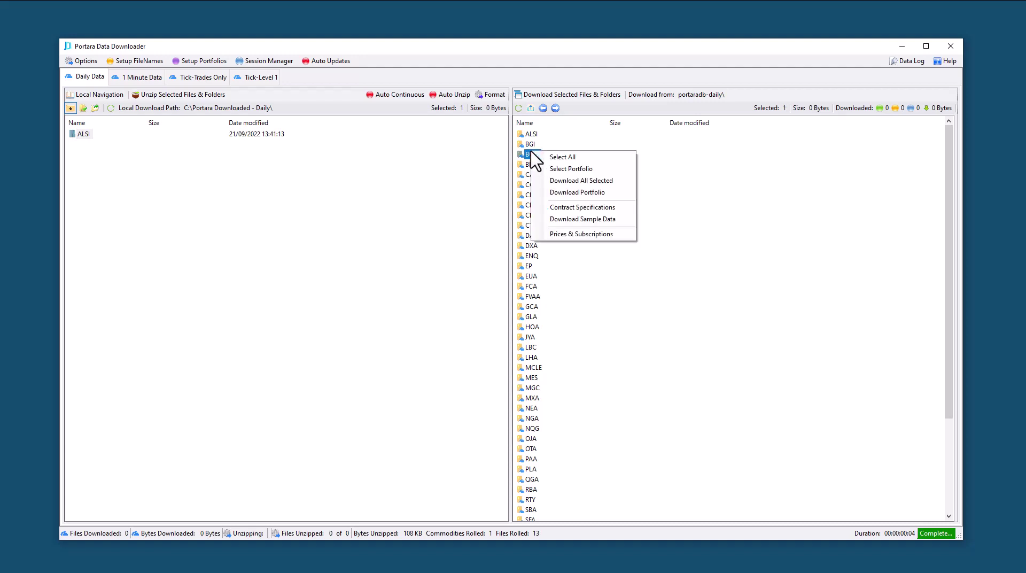
left_click(608, 193)
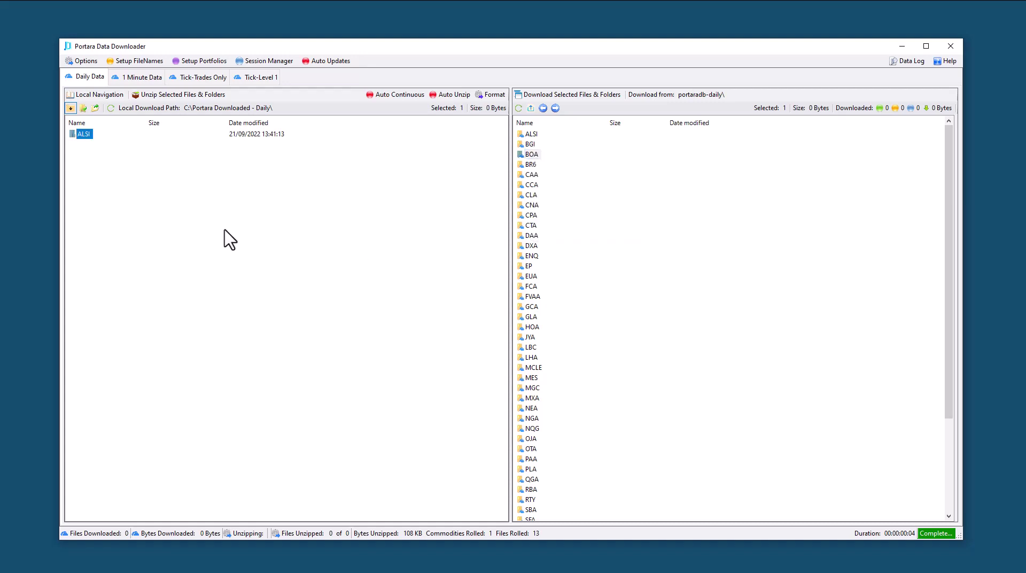
right_click(75, 134)
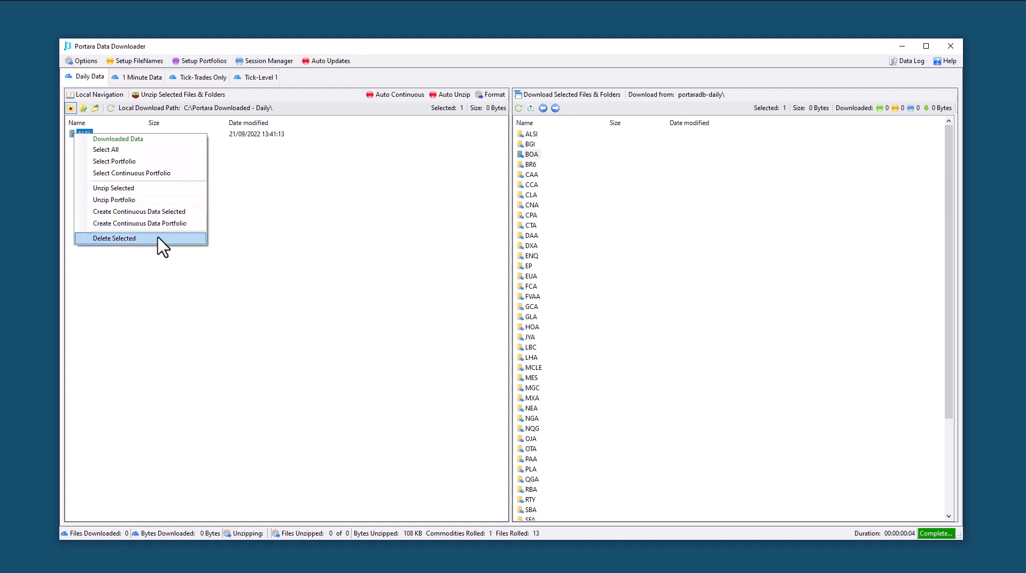
left_click(247, 249)
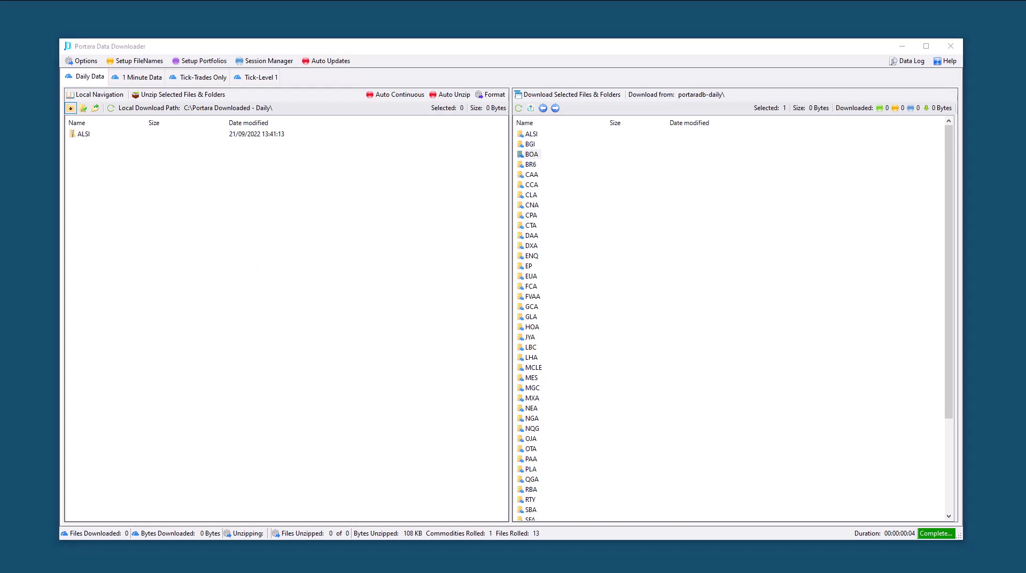
Open the Session Manager for viewing and return to the main downloader window.
left_click(269, 61)
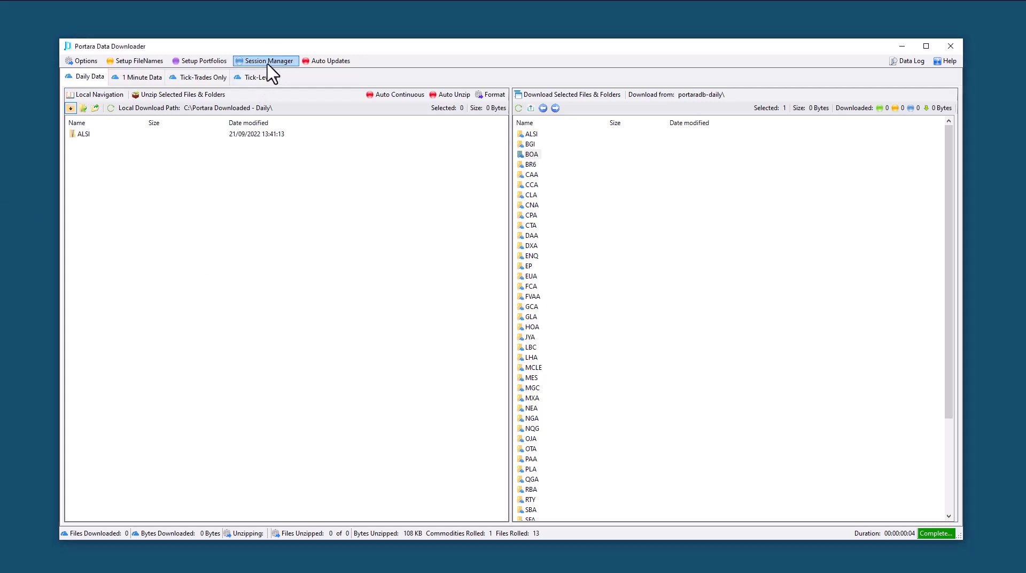
left_click(269, 62)
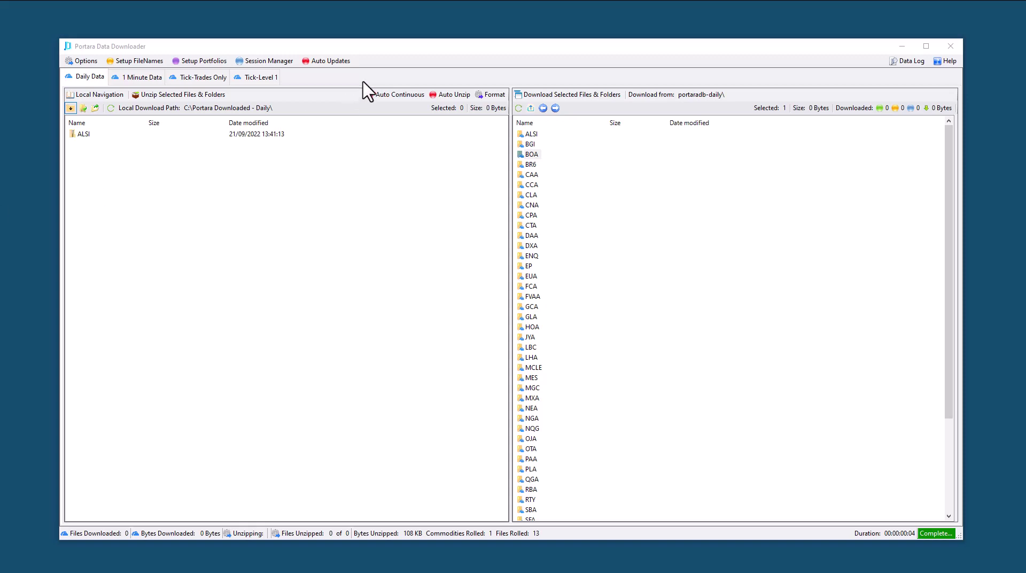
left_click(391, 48)
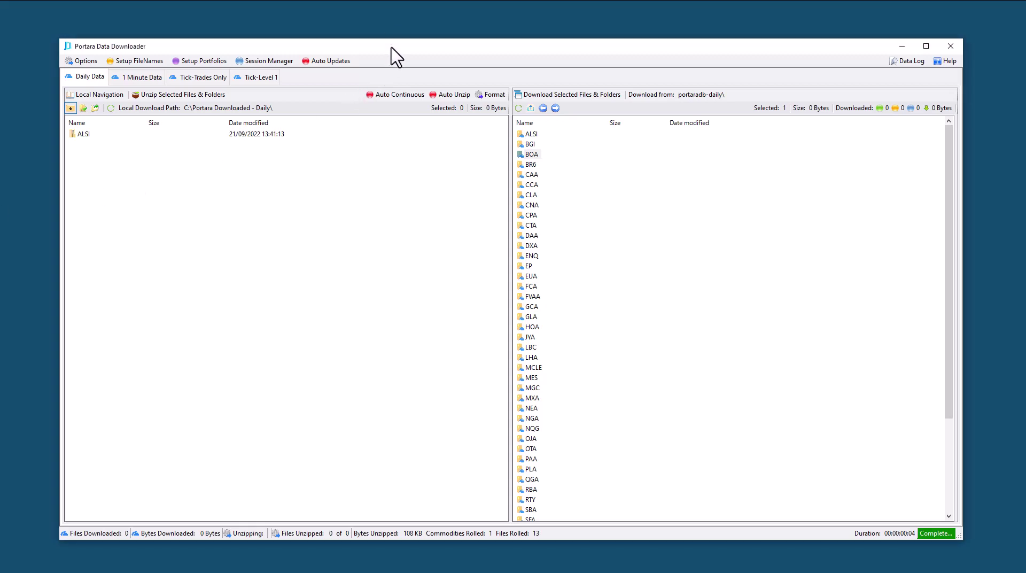
Turn automatic updates for all data on and off again, and view the manual update option without running it.
left_click(329, 63)
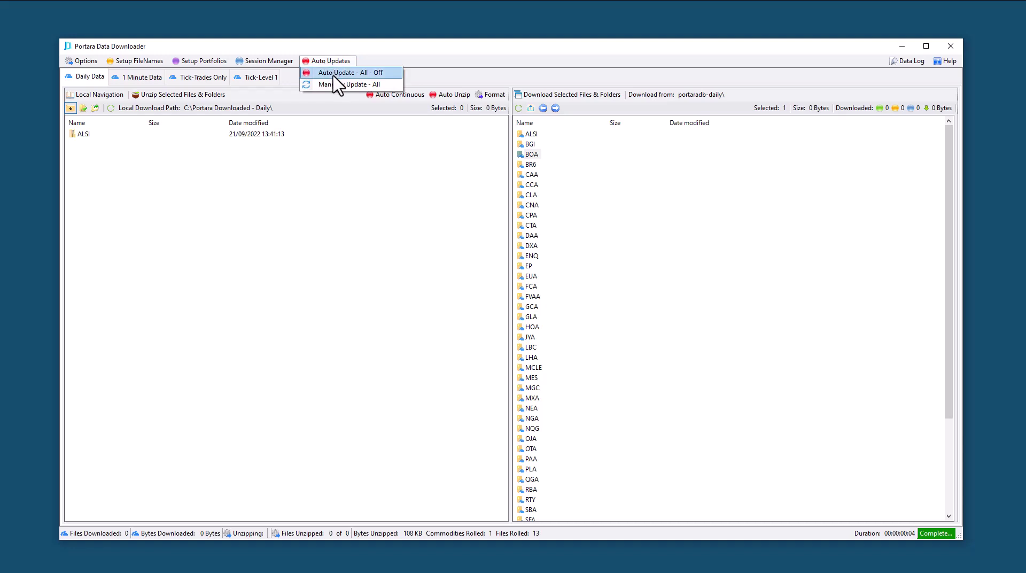
left_click(334, 74)
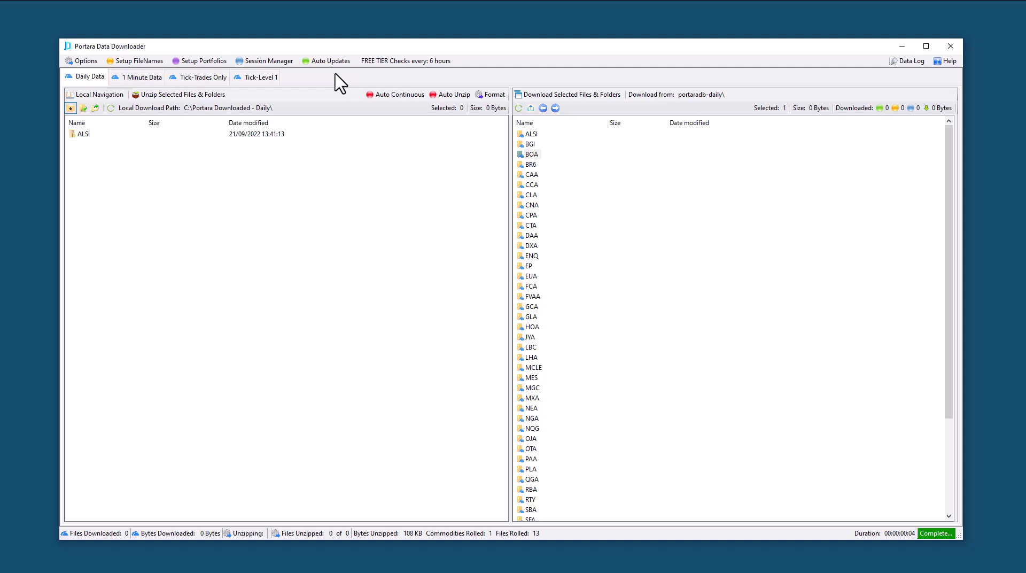
left_click(320, 61)
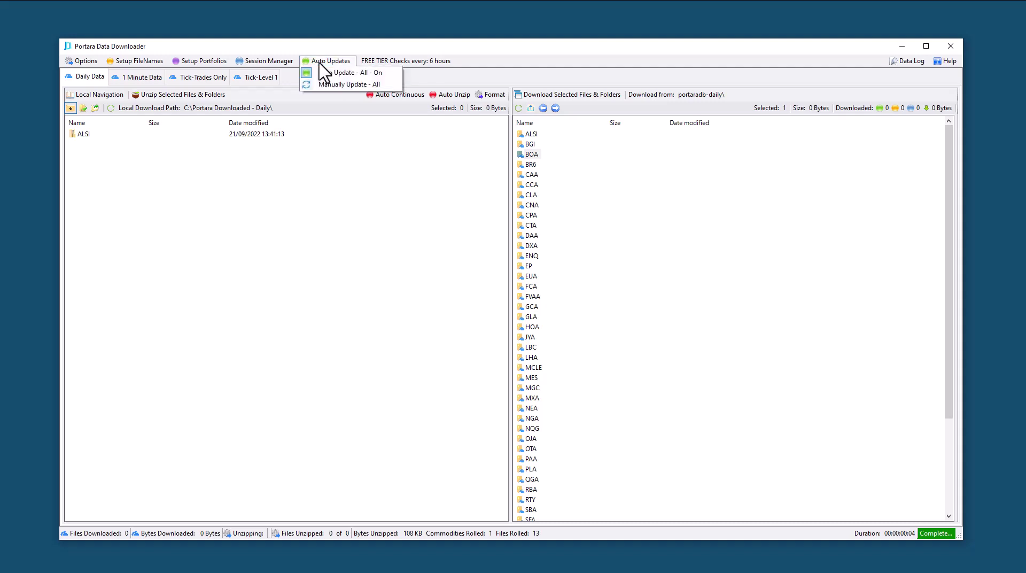
left_click(320, 73)
left_click(324, 61)
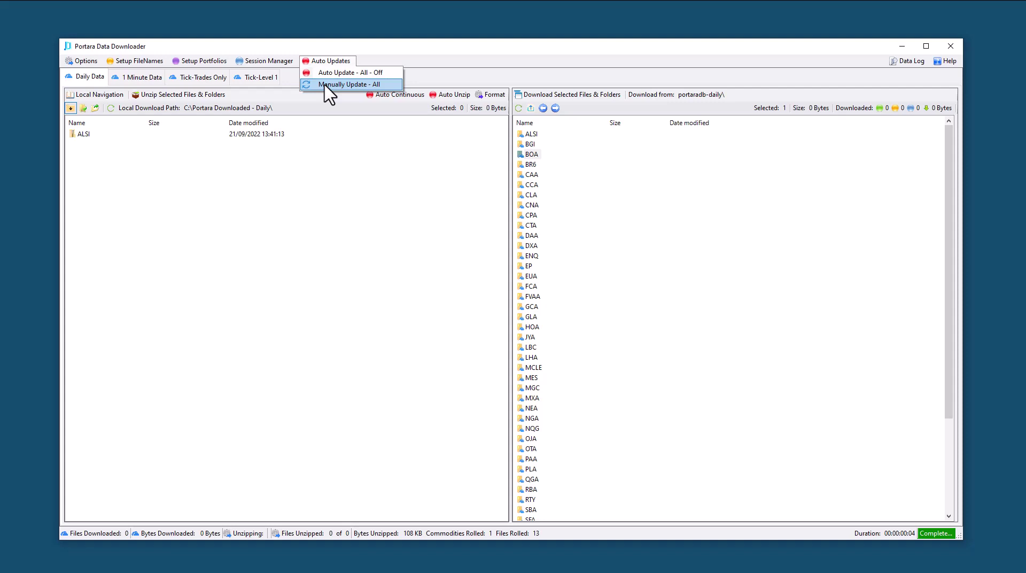
left_click(321, 45)
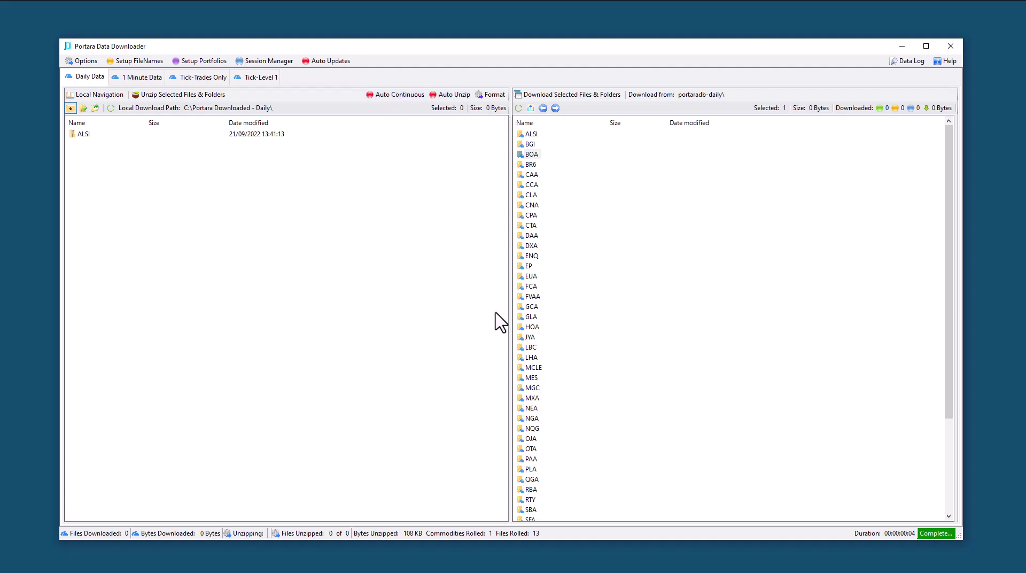
View the 1 Minute, Tick-Trades Only and Tick-Level 1 data sections in turn.
left_click(153, 77)
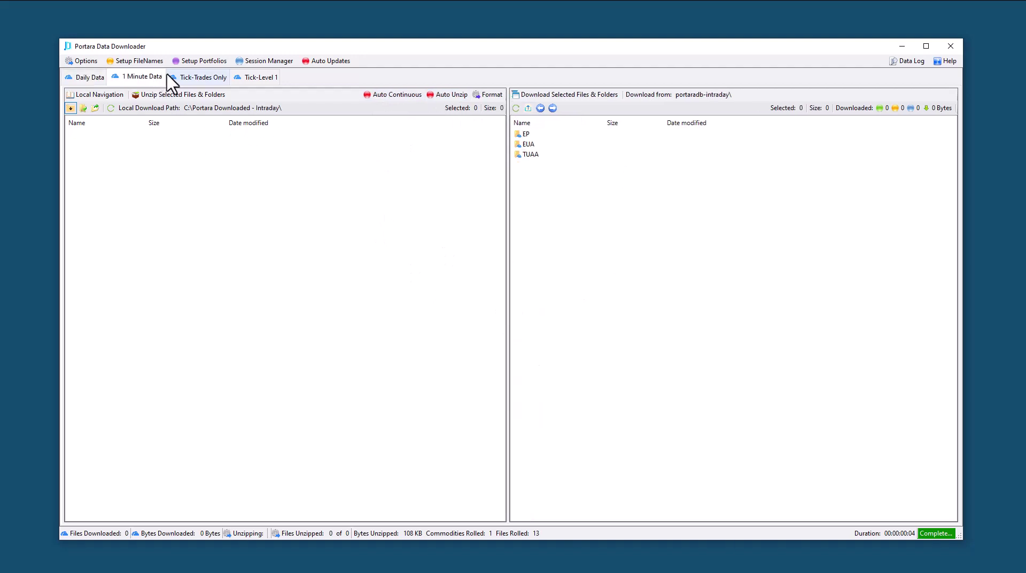
left_click(206, 77)
left_click(267, 76)
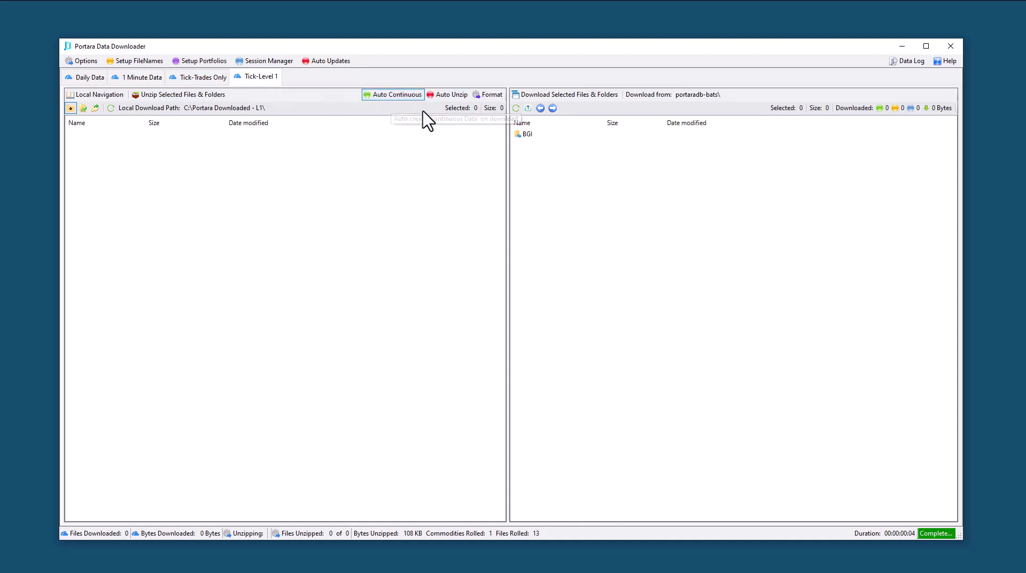
Turn on Auto Unzip for the Tick-Trades Only data and review the automatic processing settings of all four data sections.
left_click(200, 77)
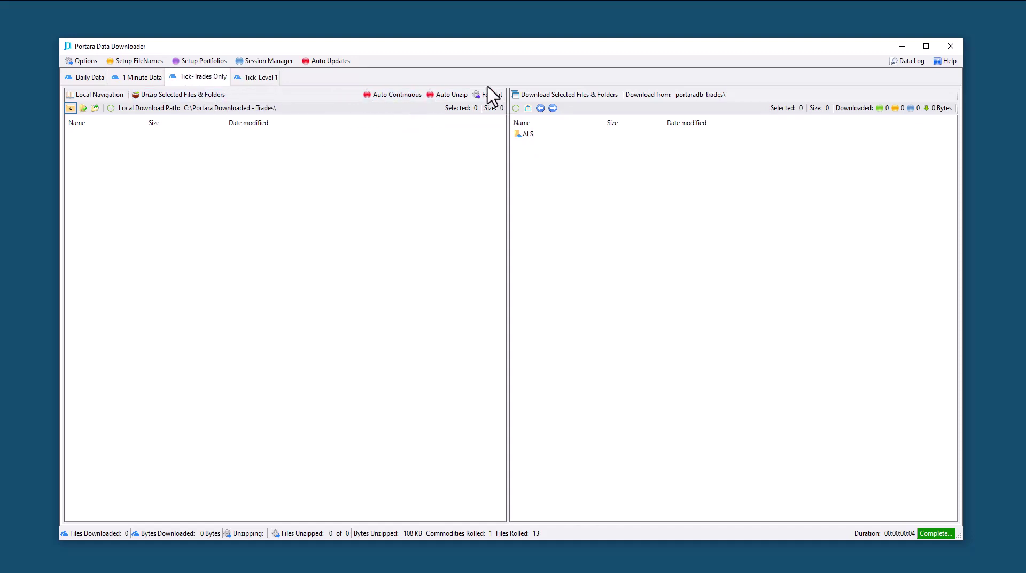
left_click(456, 101)
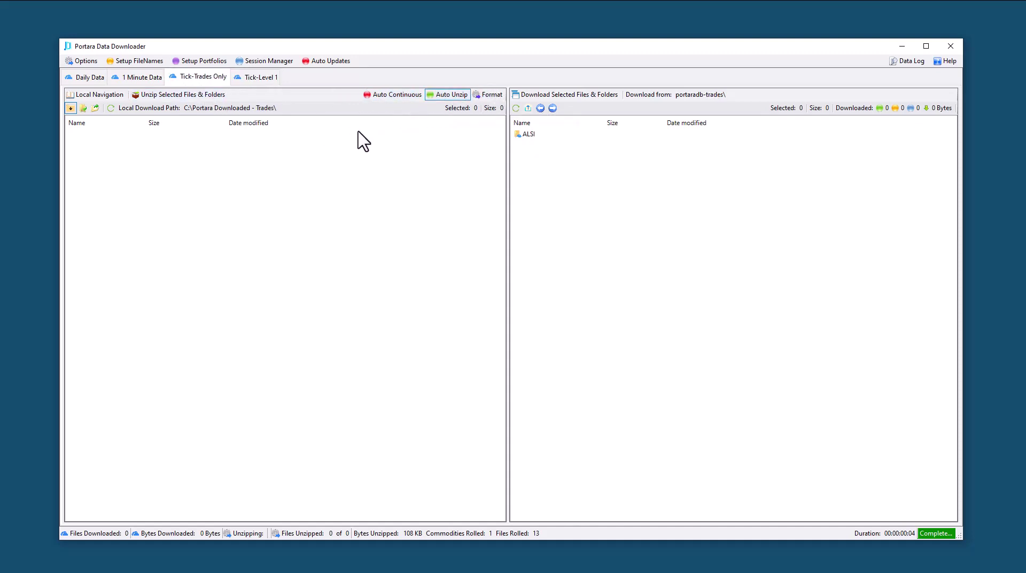
left_click(95, 79)
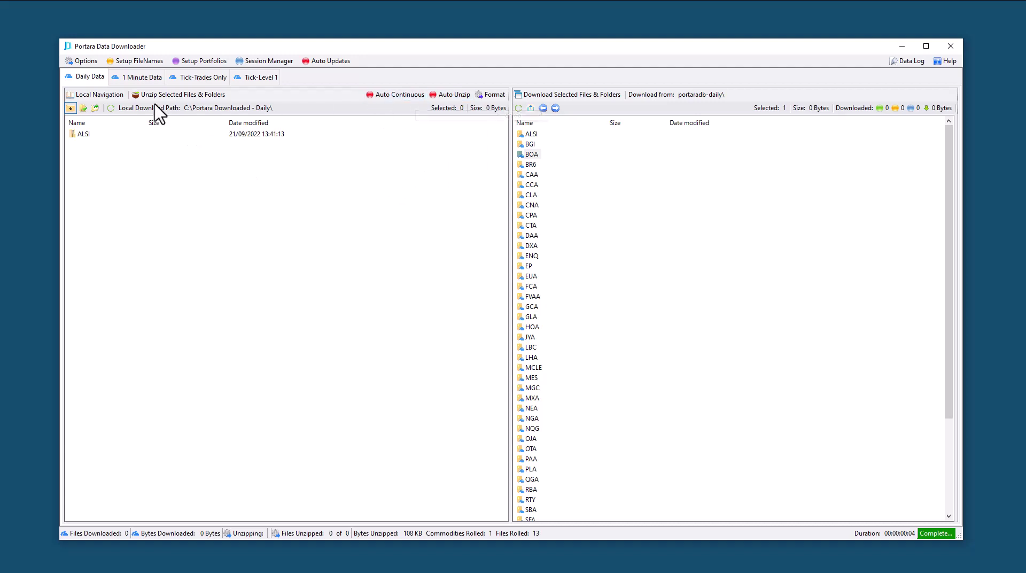
left_click(152, 77)
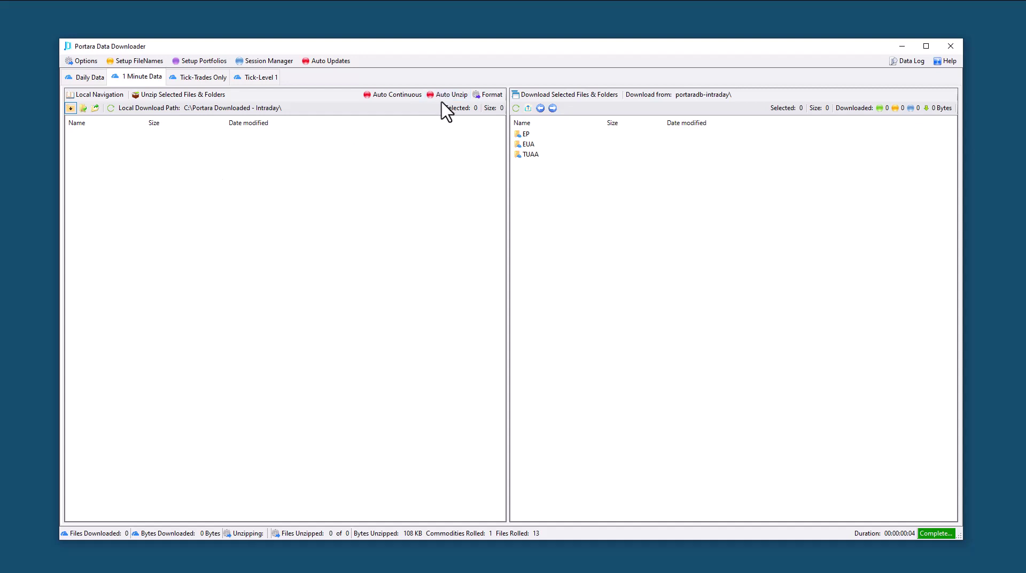
left_click(217, 77)
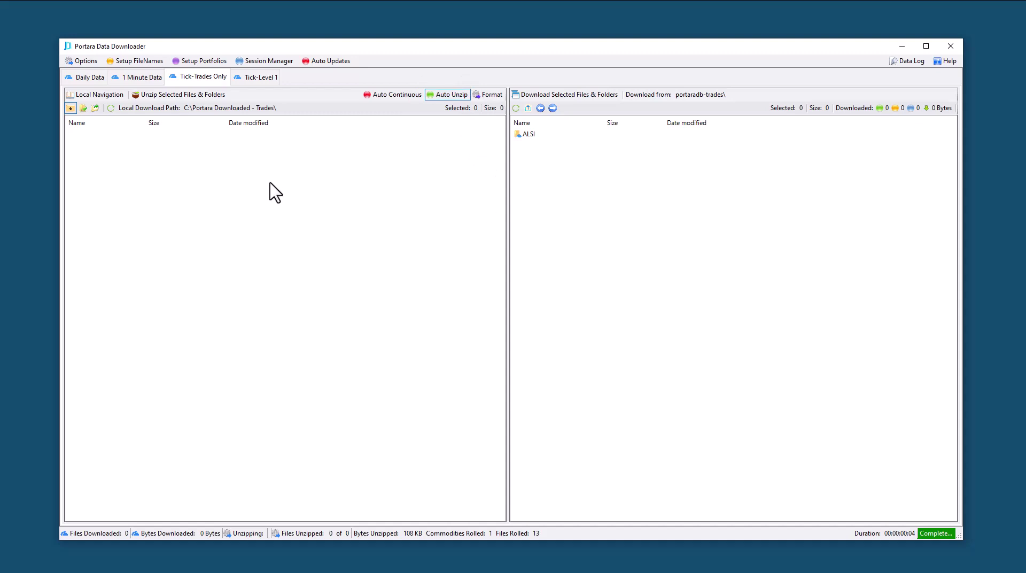
left_click(272, 76)
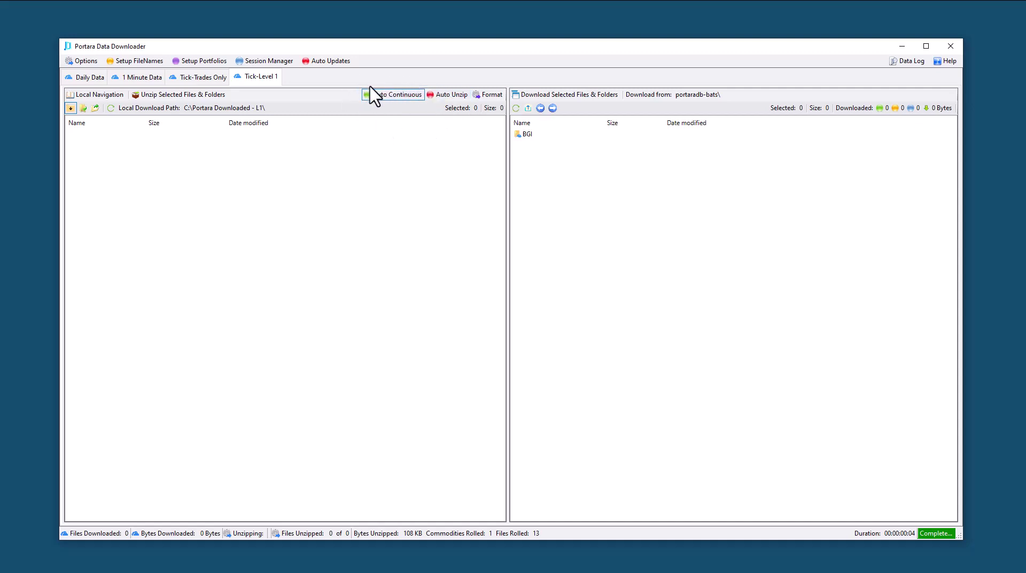
Turn on Auto Continuous and Auto Unzip for the Daily Data section.
left_click(90, 77)
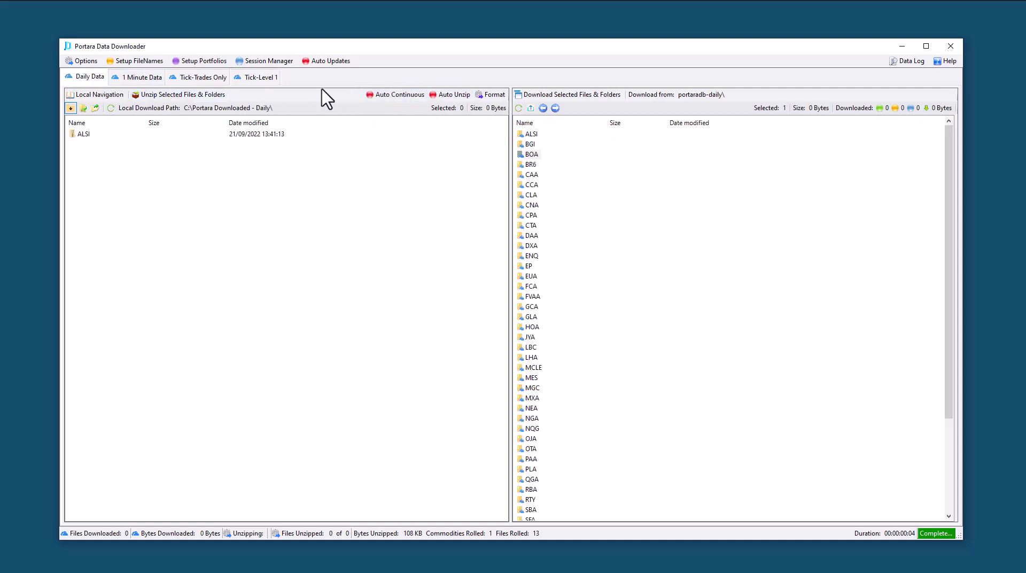
left_click(398, 94)
left_click(449, 94)
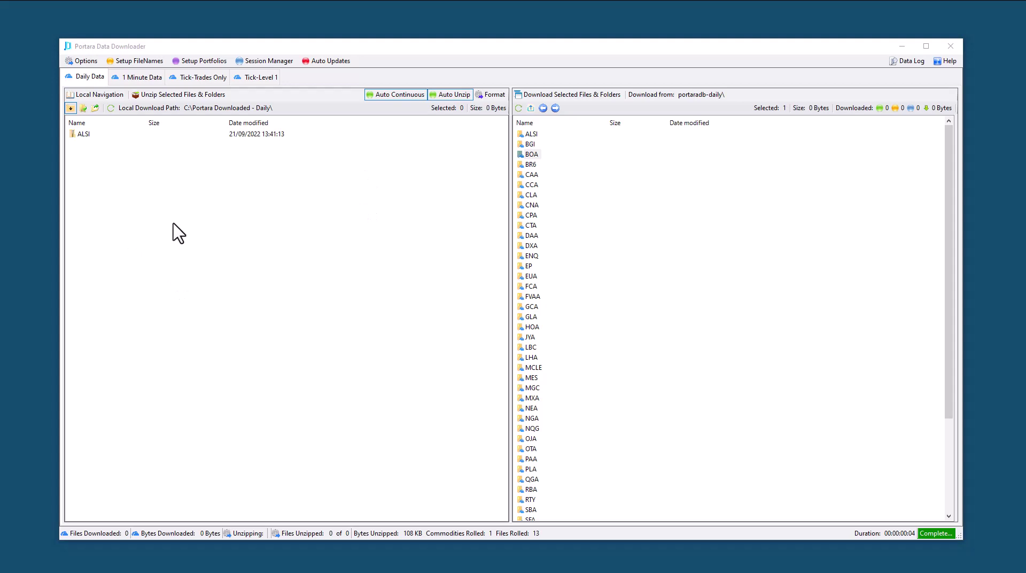
Examine the general options and the All Subscribed and Portfolio choices for Auto Update Mode, keeping All Subscribed.
left_click(88, 62)
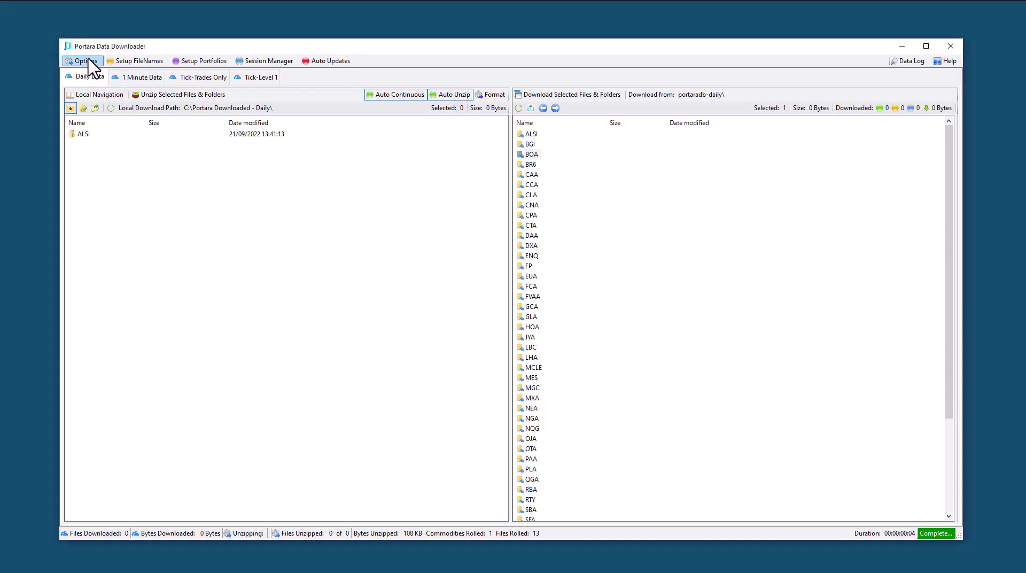
left_click(88, 62)
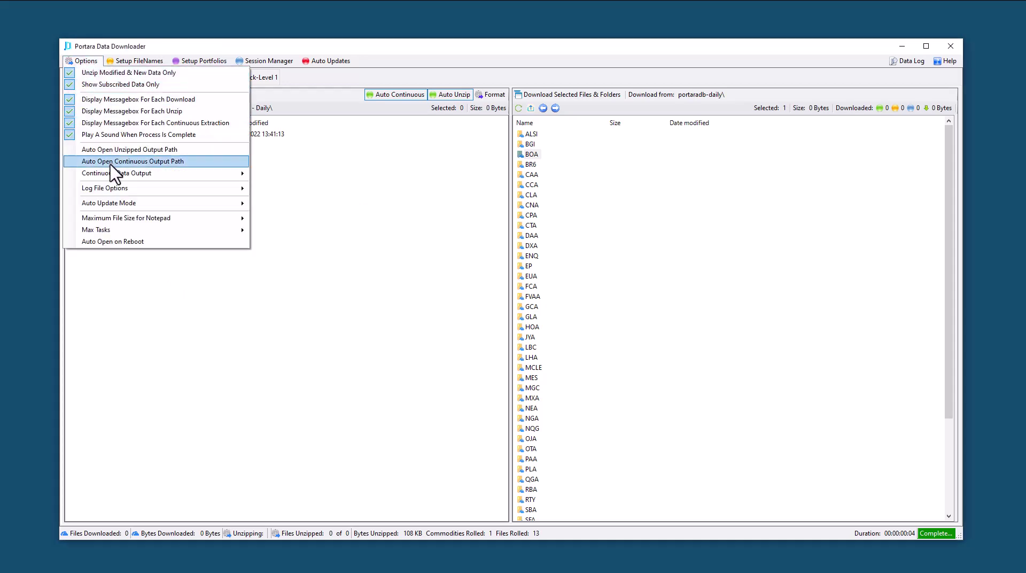
mouse_move(181, 208)
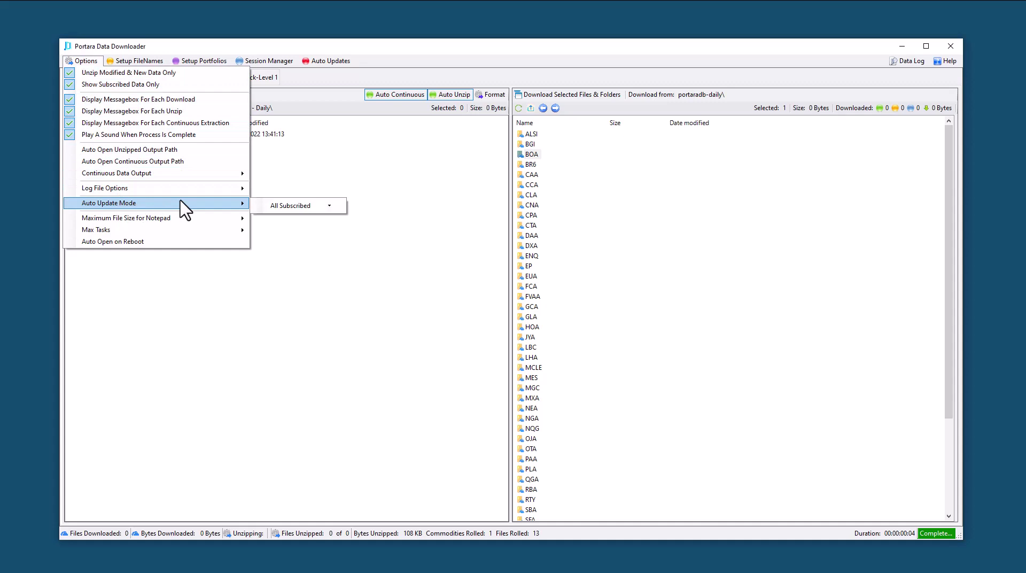
left_click(329, 206)
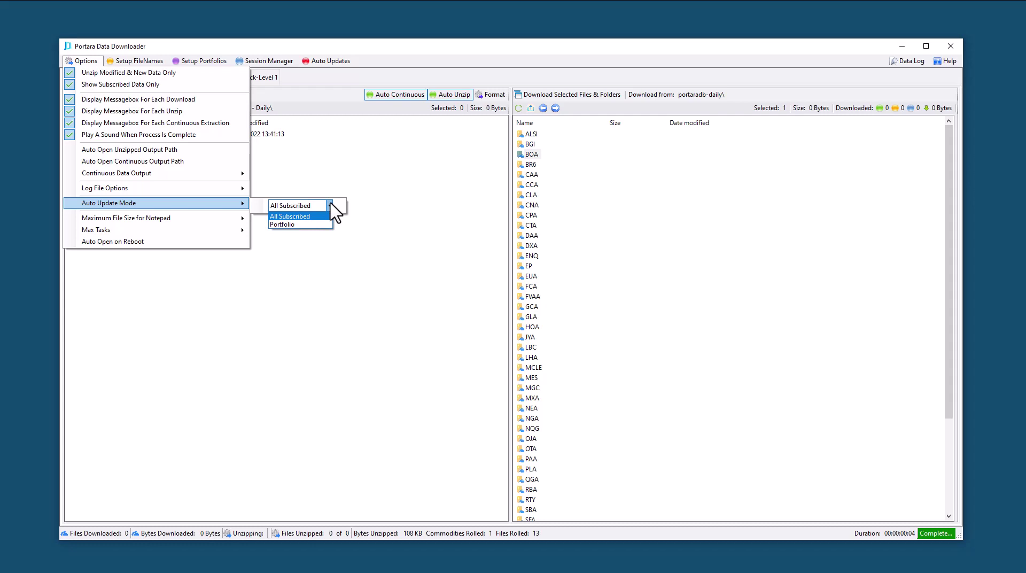
left_click(343, 203)
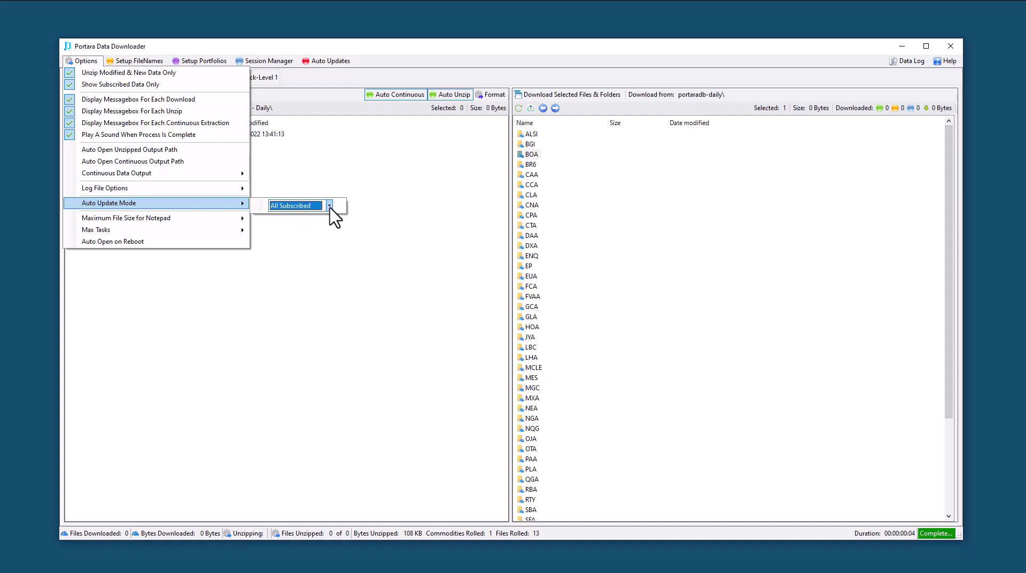
left_click(329, 206)
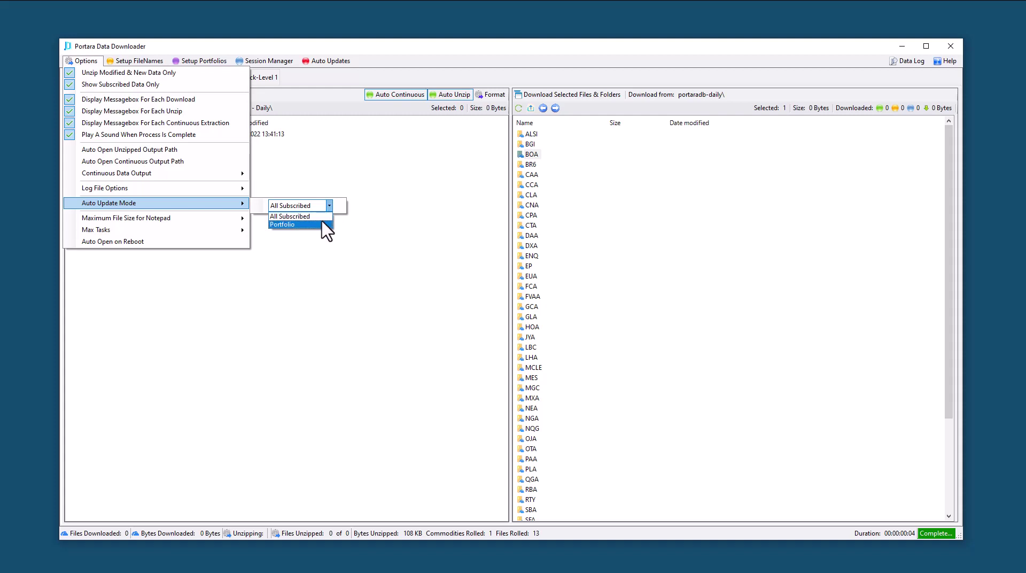
left_click(341, 208)
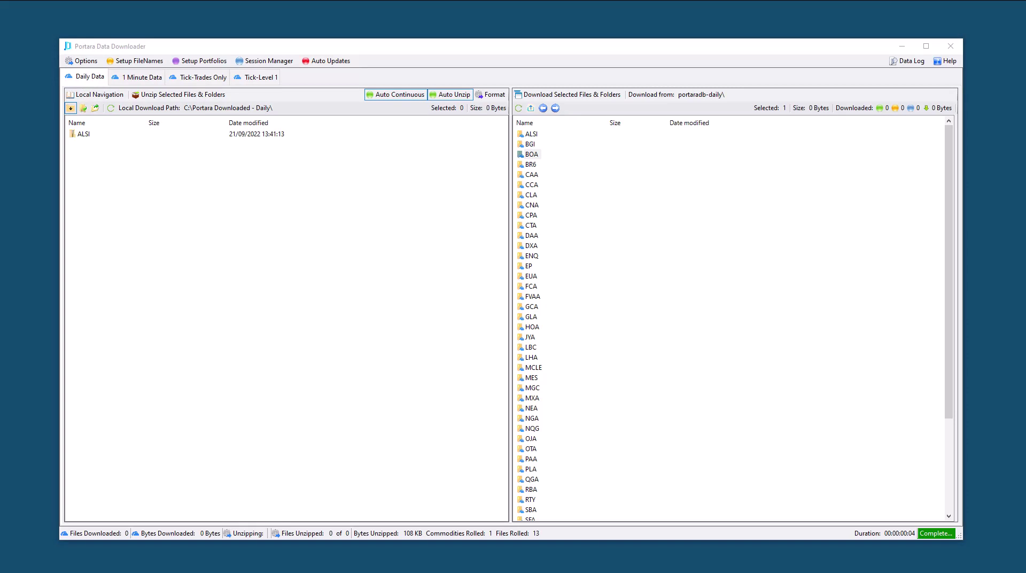
left_click(85, 63)
left_click(86, 61)
Request deletion of the locally downloaded ALSI folder to view the fair usage warning, and decline the deletion.
left_click(84, 135)
right_click(85, 143)
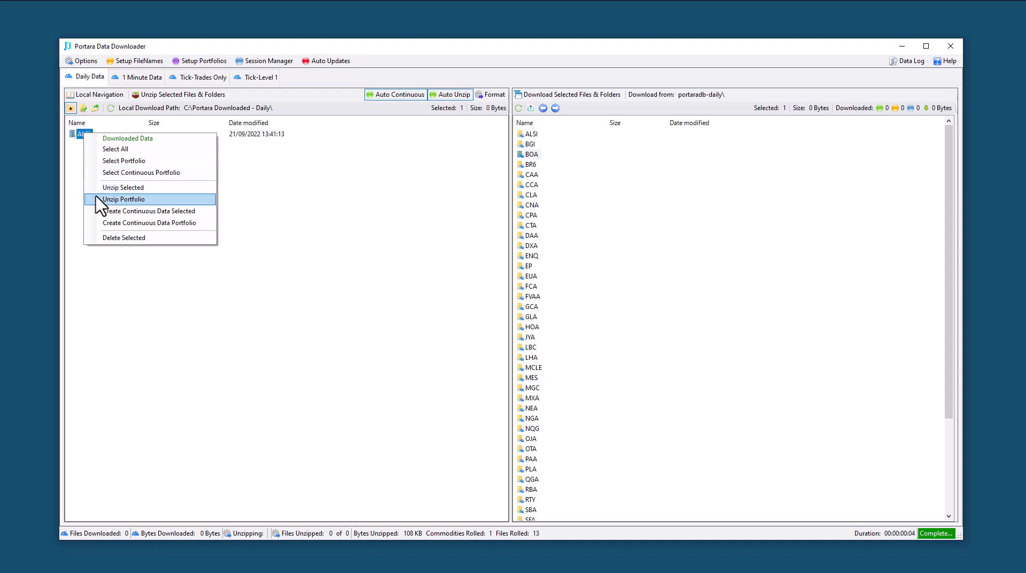
left_click(132, 244)
left_click_drag(39, 469, 240, 180)
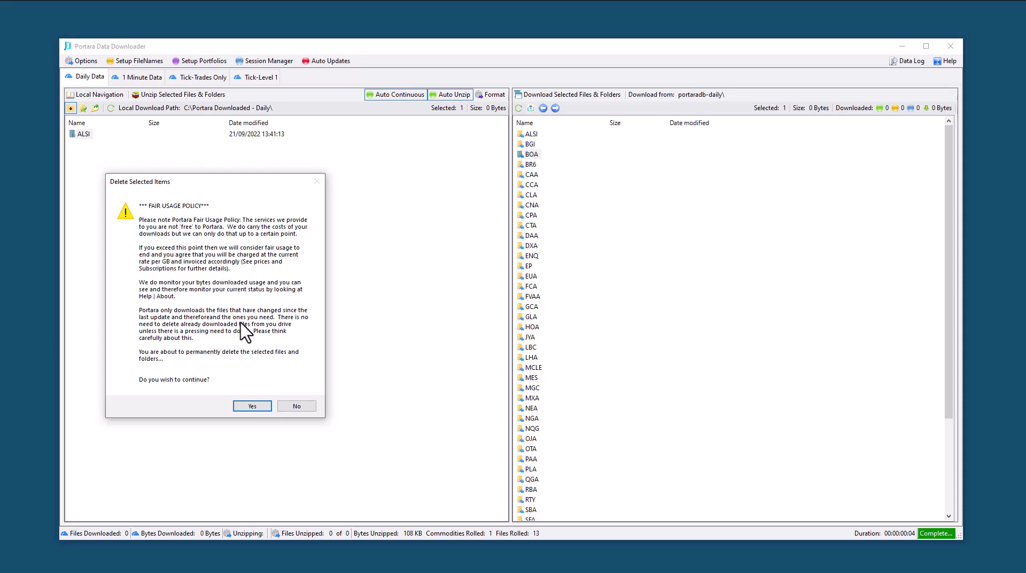
left_click(289, 406)
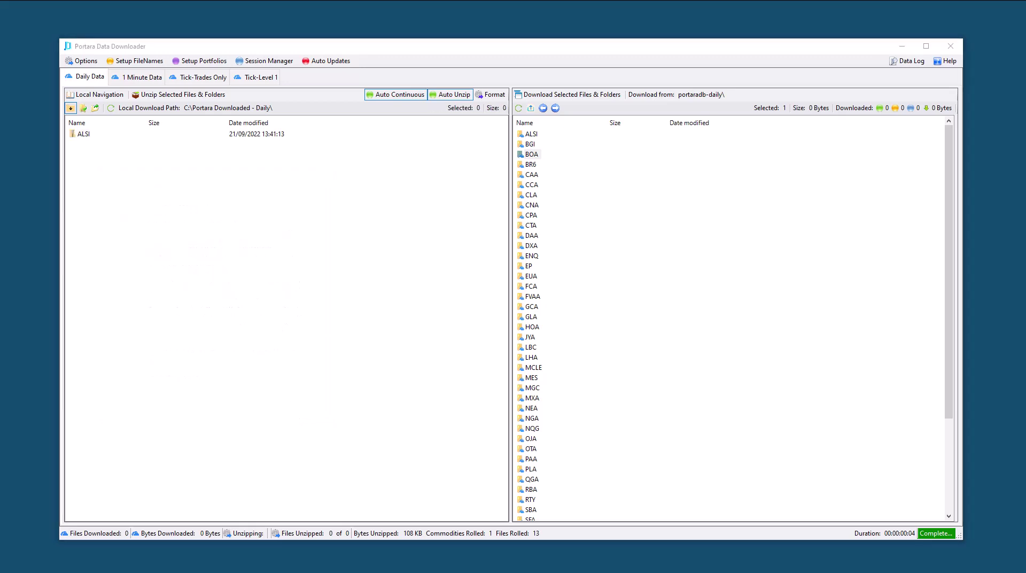
View the deletion commands for the Daily folders in the local unzipped path and the local continuous path.
left_click(83, 109)
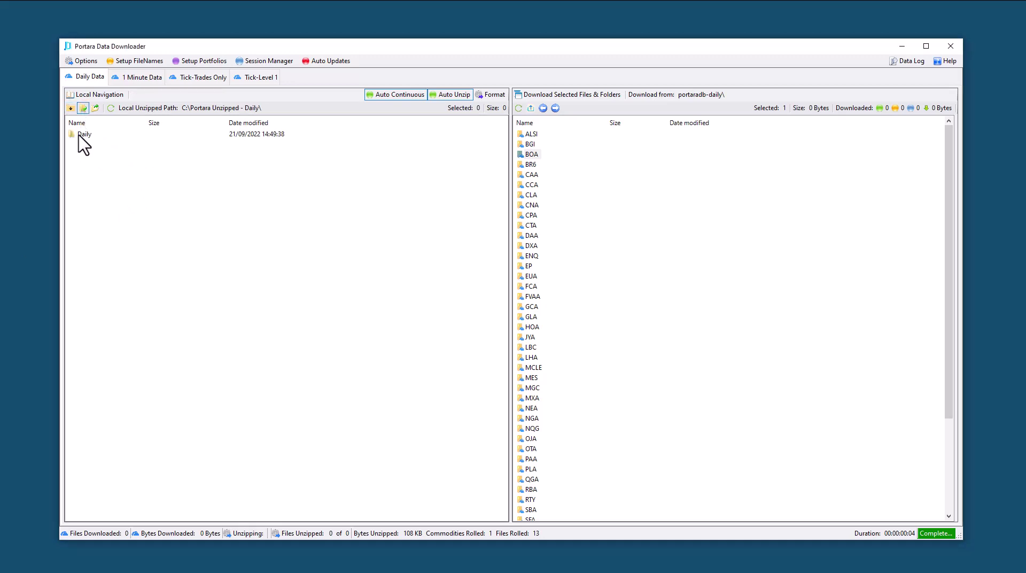
left_click(79, 135)
right_click(79, 135)
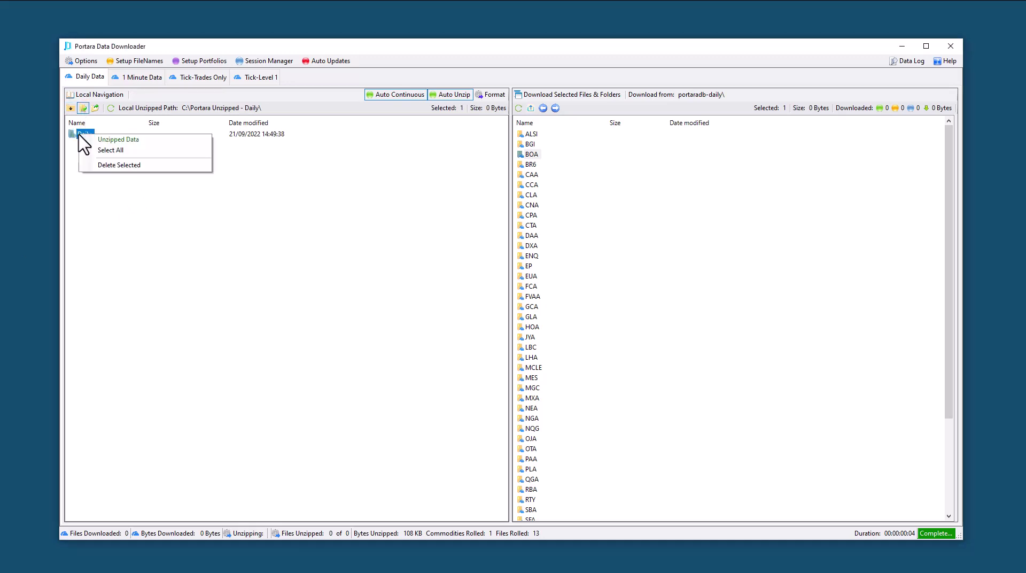
left_click(95, 108)
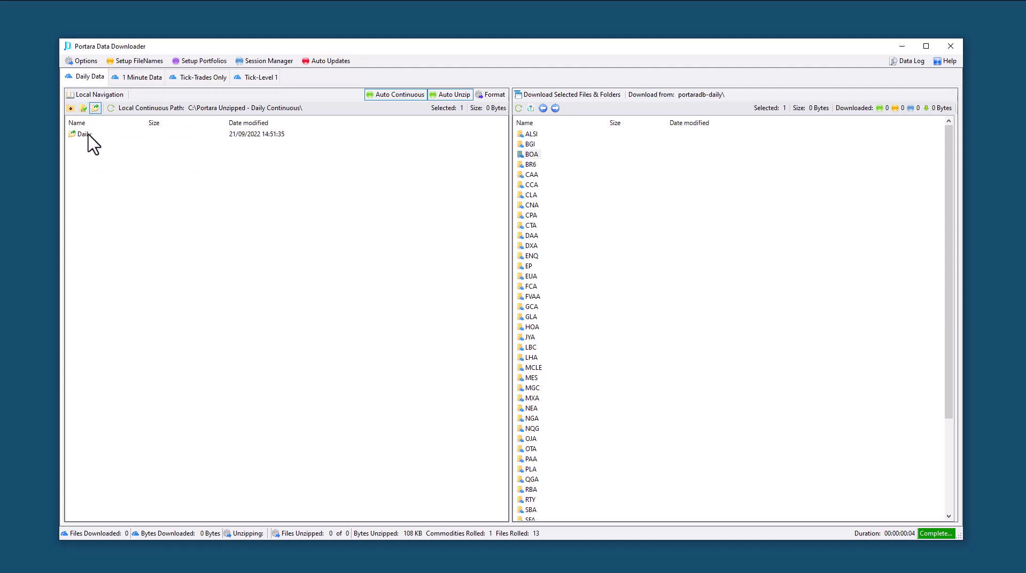
left_click(90, 138)
right_click(91, 137)
left_click(118, 164)
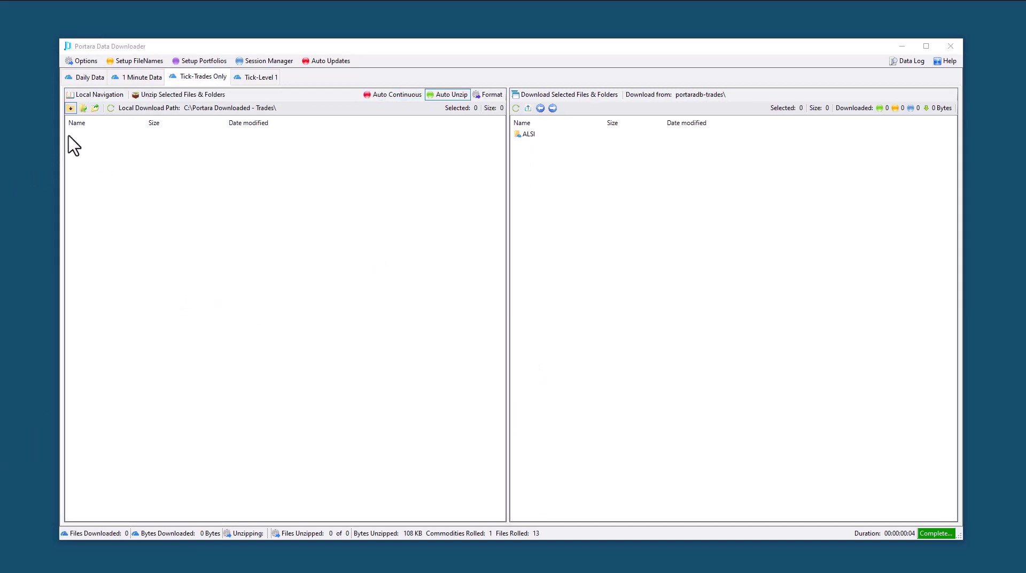
View the Daily, 1 Minute, Tick-Trades Only and Tick-Level 1 sections in turn and return to Daily Data.
left_click(83, 78)
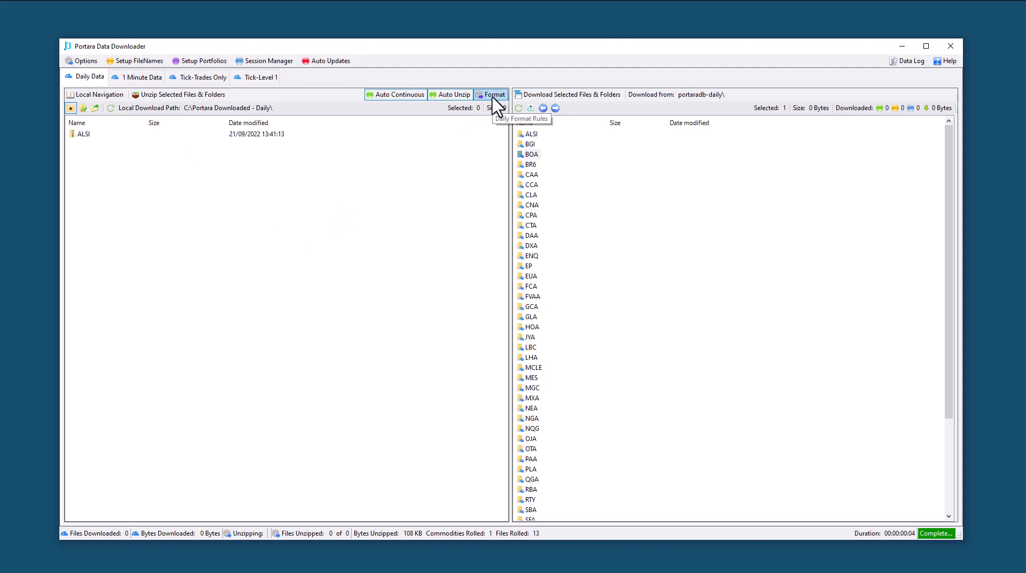
left_click(136, 79)
left_click(185, 78)
left_click(255, 78)
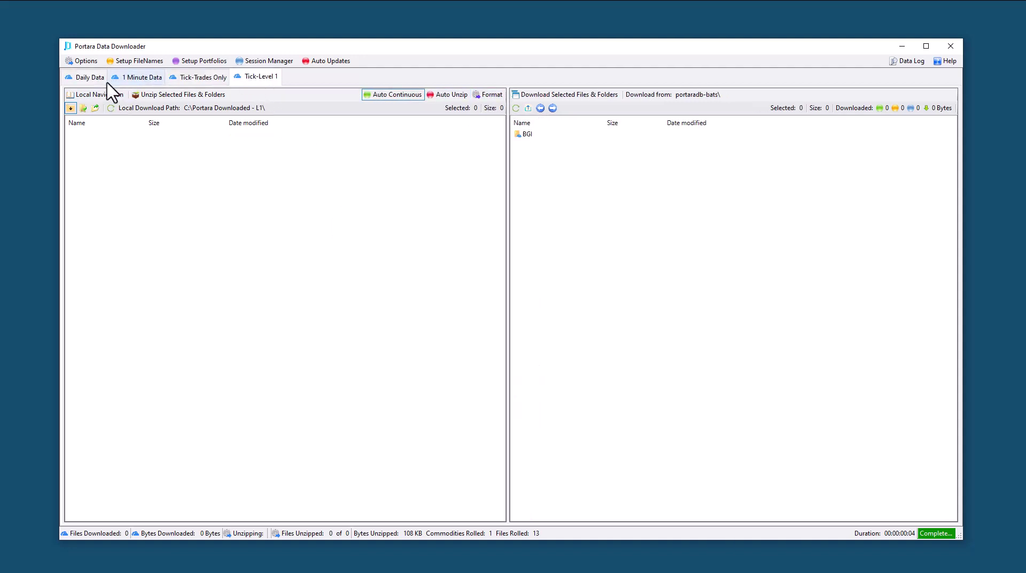
left_click(93, 80)
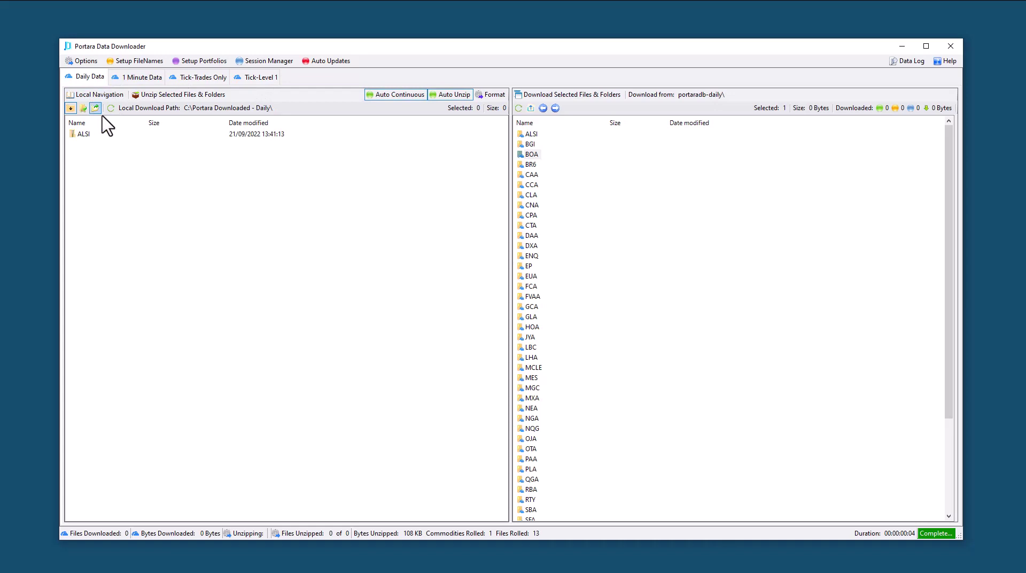
Review the commodities in the Daily Data auto unzip format grid and open its default rule for editing.
left_click(495, 96)
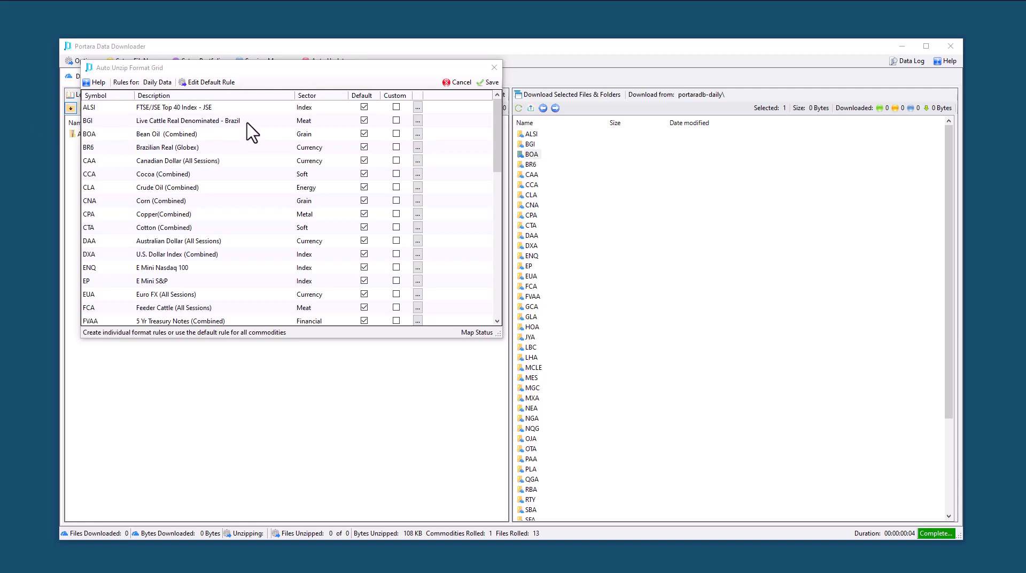
scroll(251, 131, "down", 11)
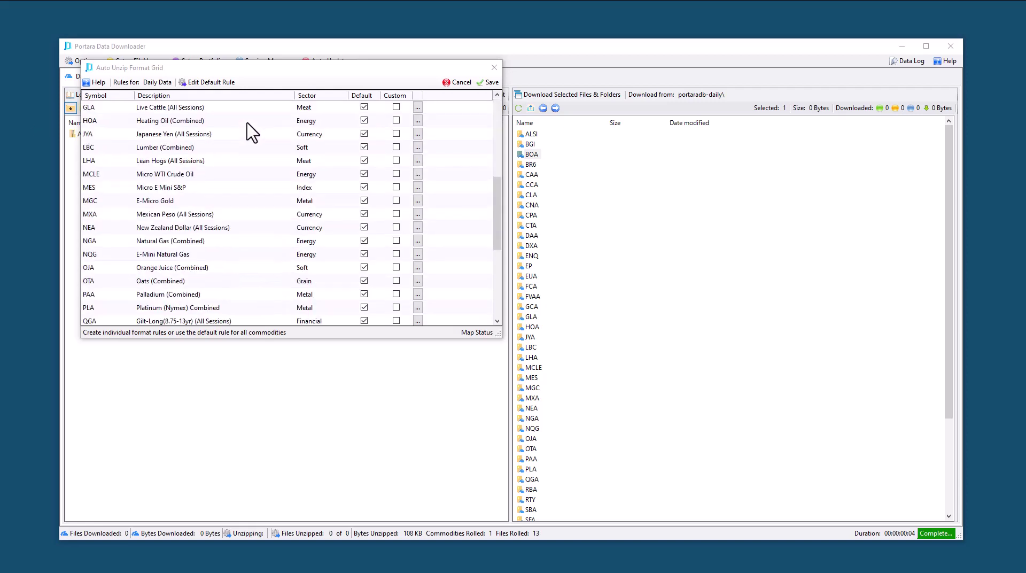
scroll(251, 131, "up", 11)
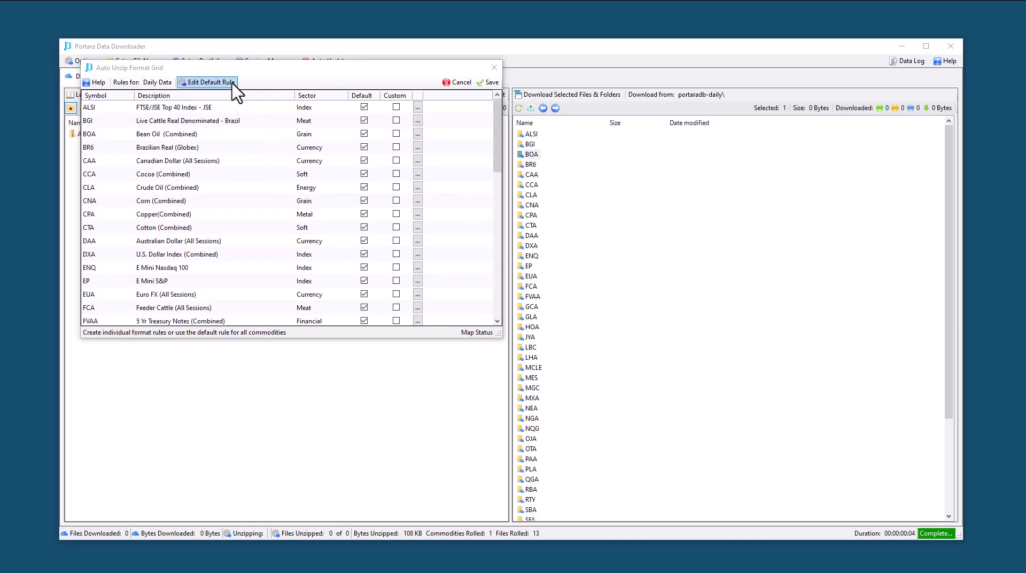
scroll(241, 149, "down", 2)
scroll(239, 153, "up", 2)
left_click(211, 85)
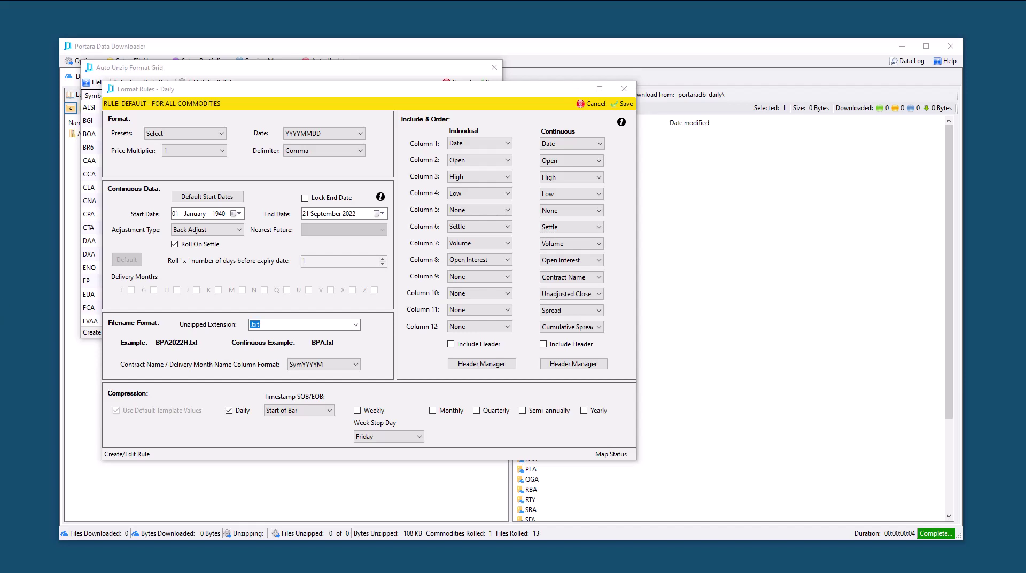
Try the CQGDataFactory and NinjaTrader presets in the default daily rule before restoring Select, and view the price multiplier choices without changing them.
left_click(221, 135)
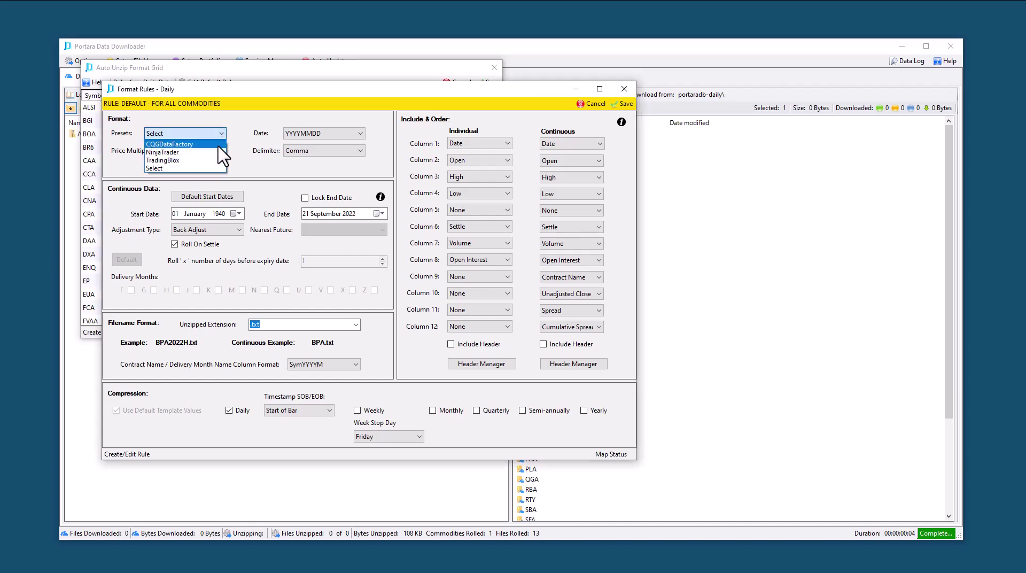
left_click(218, 144)
left_click(220, 134)
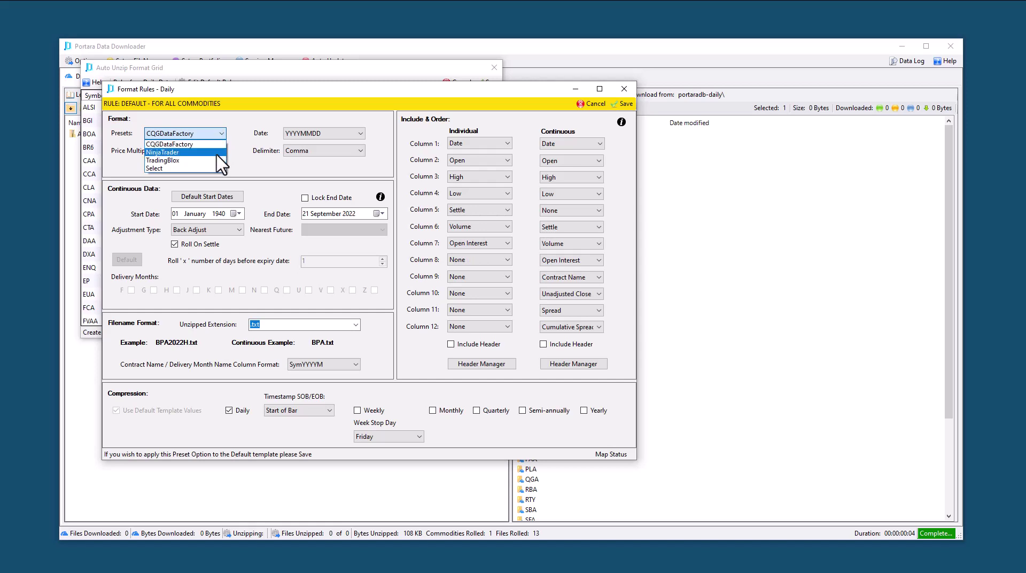
left_click(219, 152)
left_click(220, 133)
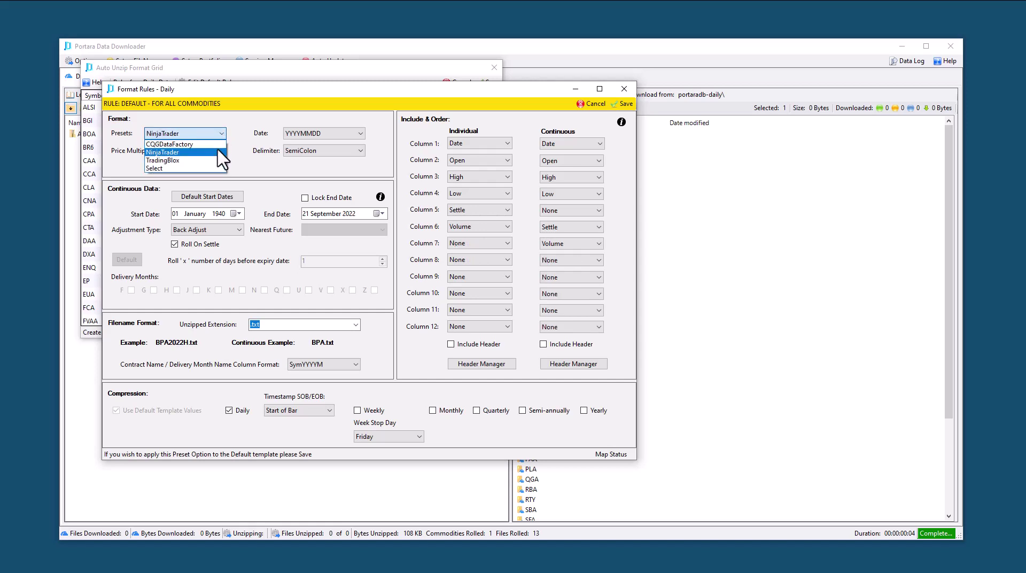
left_click(211, 169)
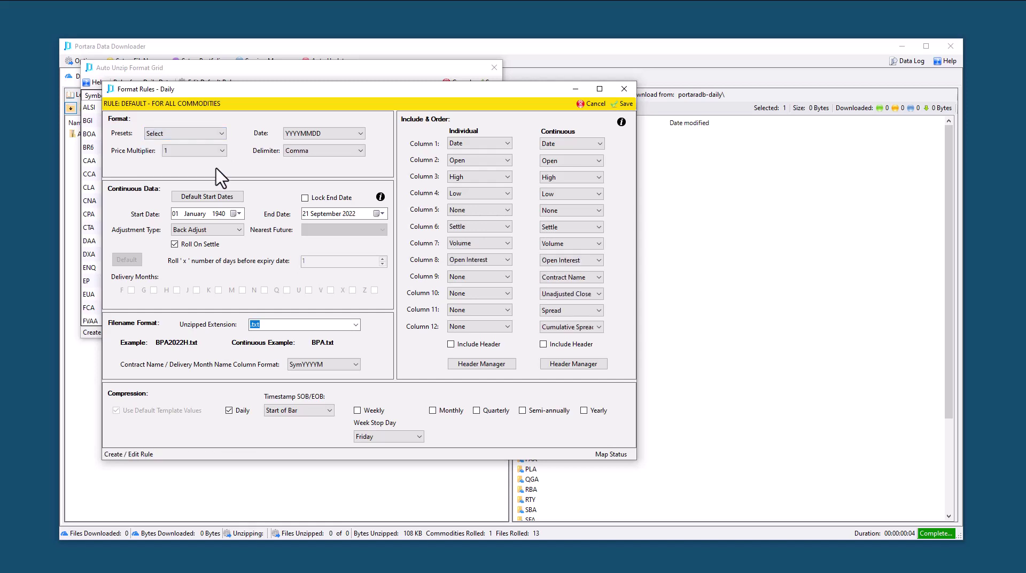
left_click(200, 150)
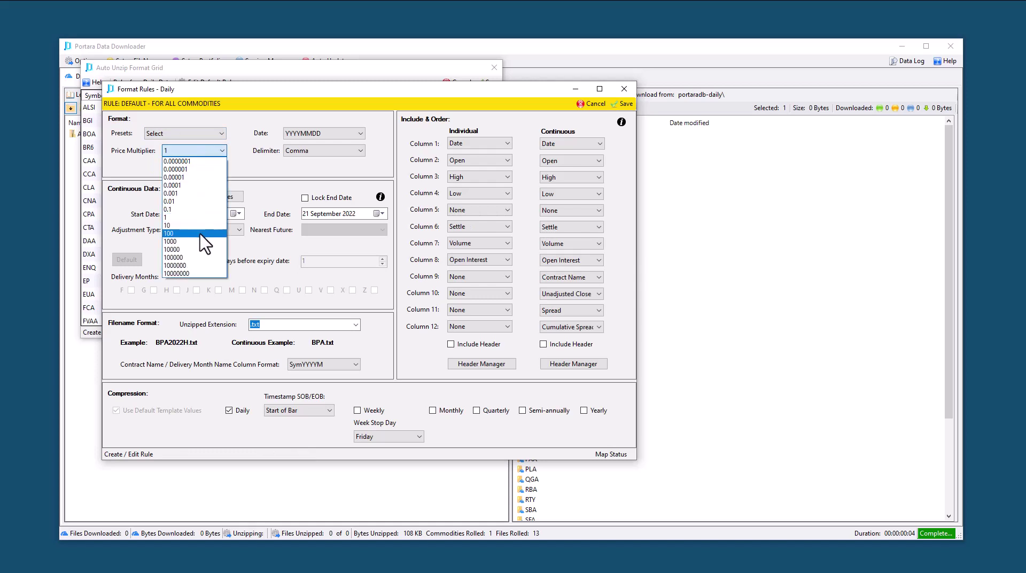
left_click(238, 173)
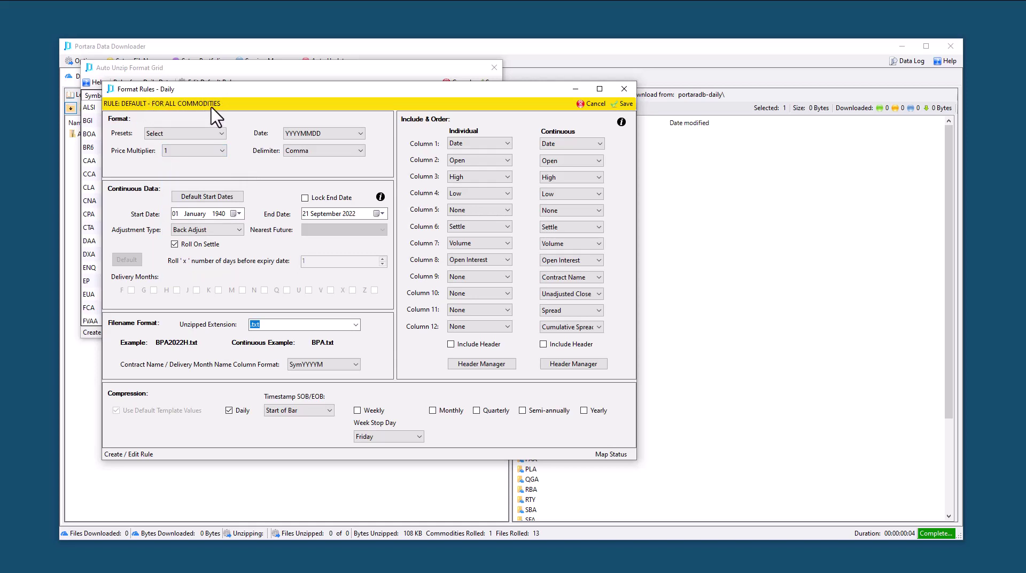
View the date format and delimiter choices in the default daily rule without changing them.
left_click(360, 134)
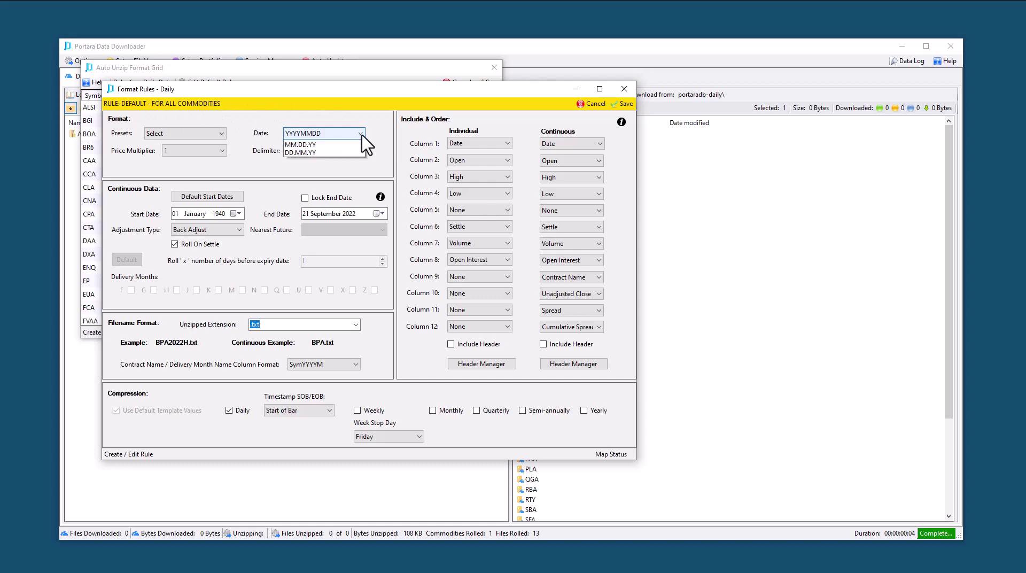
left_click(362, 136)
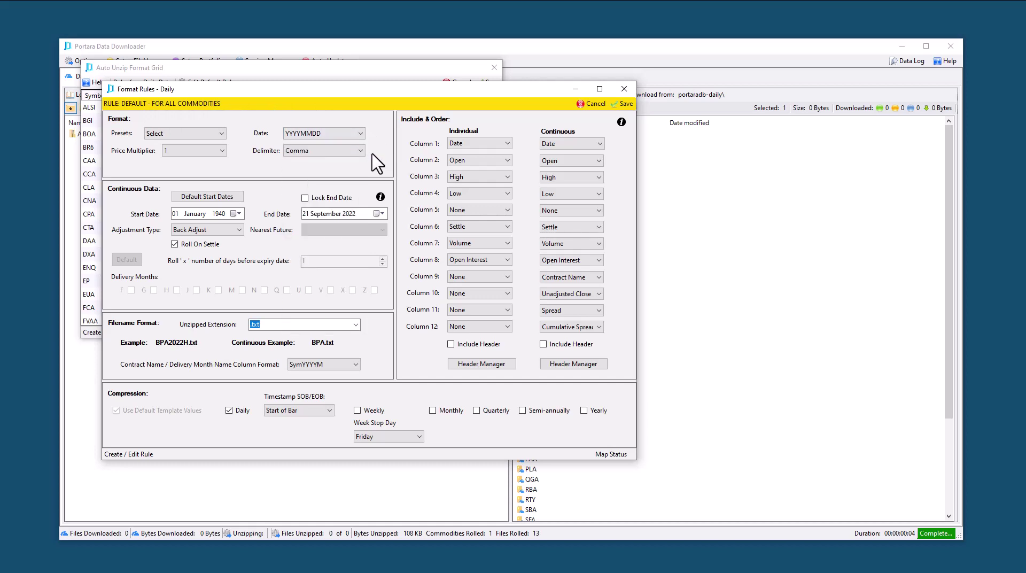
left_click(362, 153)
left_click(363, 153)
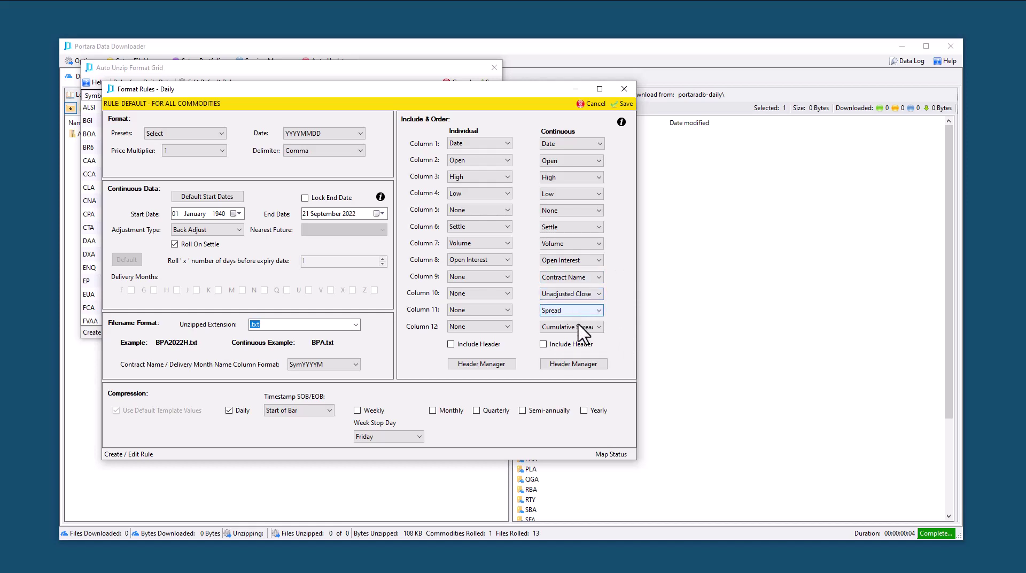
Review the individual column header names and the unzipped extension choices, and close the default daily rule, discarding all changes.
left_click(473, 366)
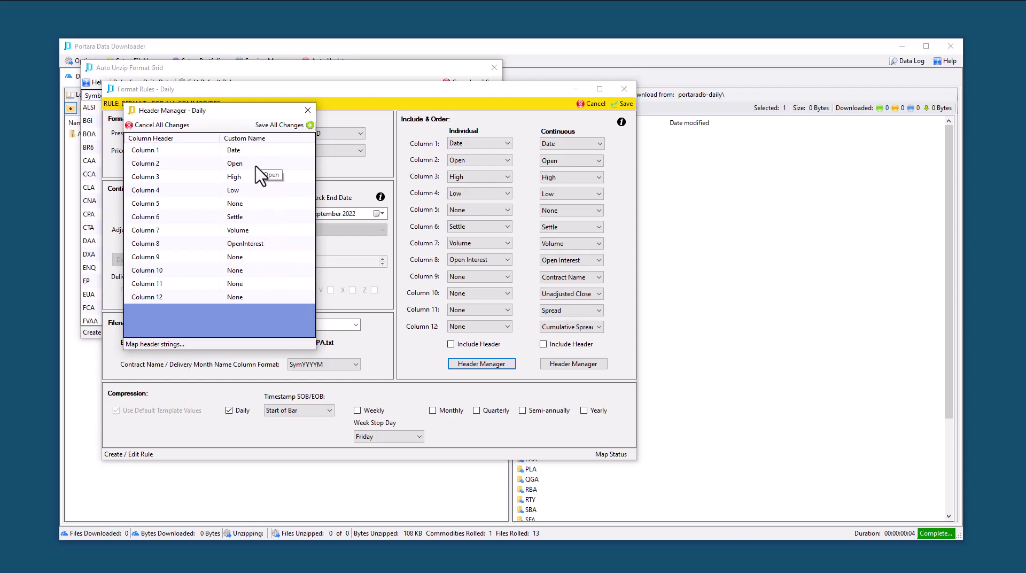
left_click(307, 110)
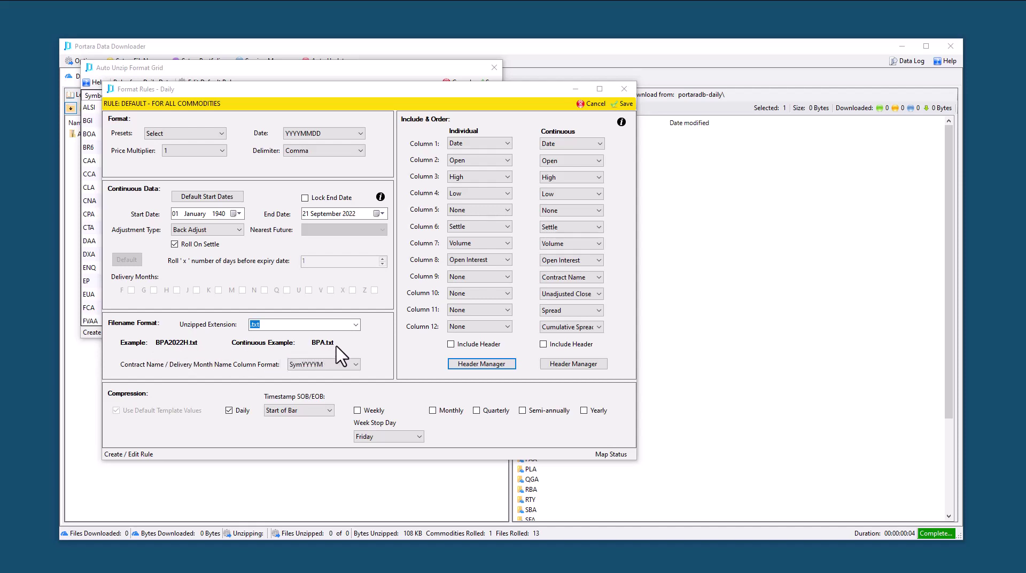
left_click(356, 325)
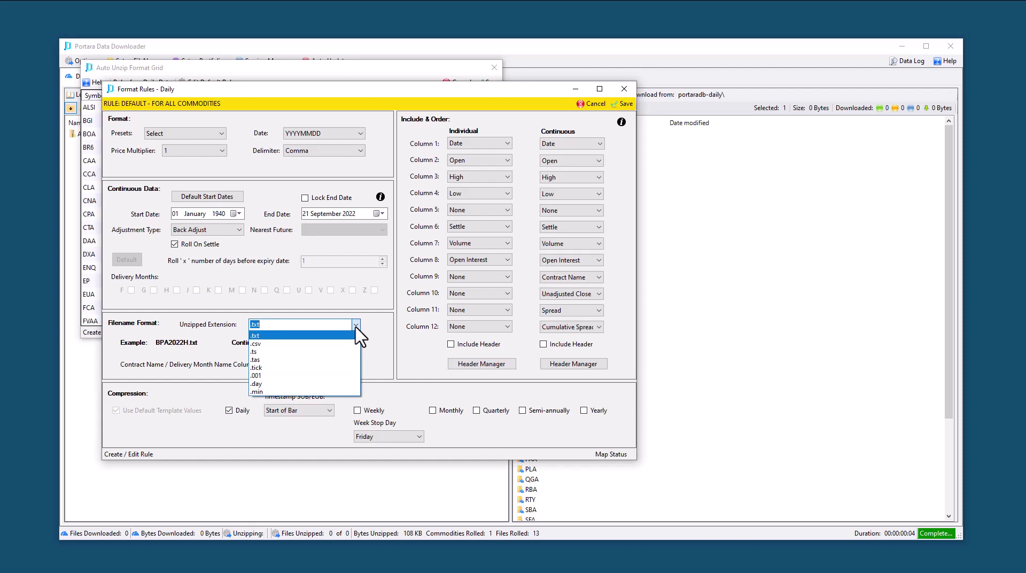
left_click(357, 335)
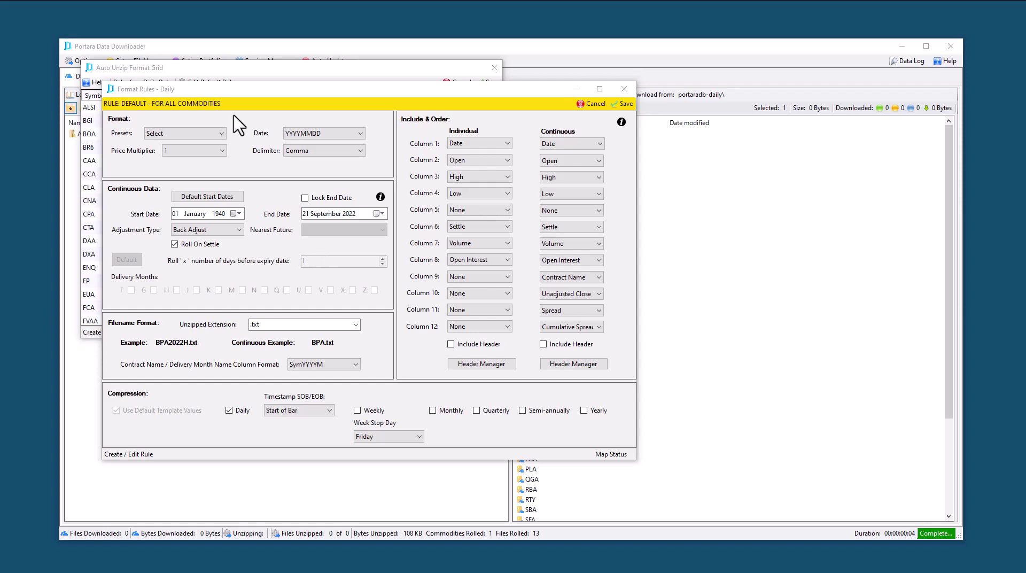
left_click(624, 89)
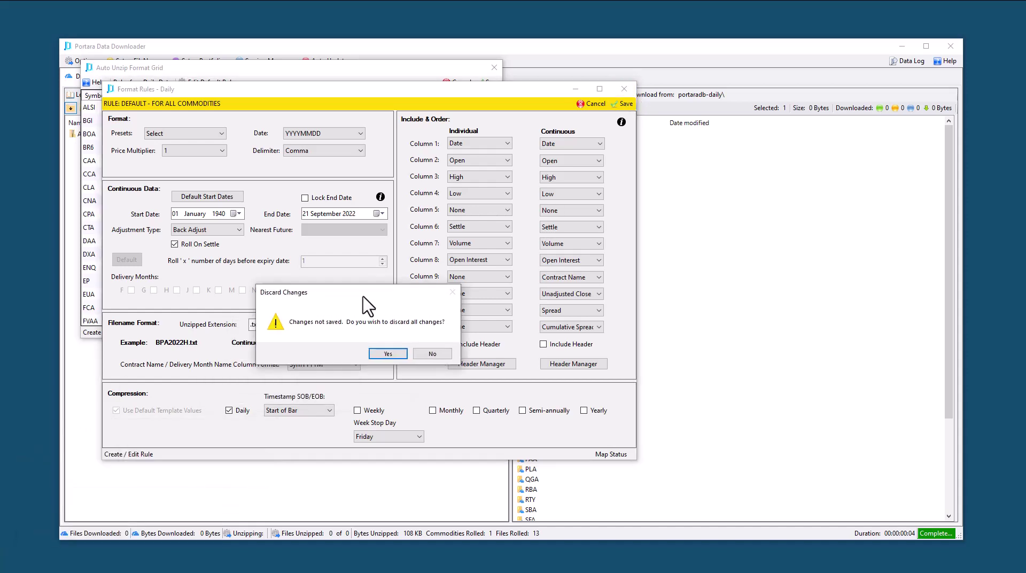
left_click(390, 351)
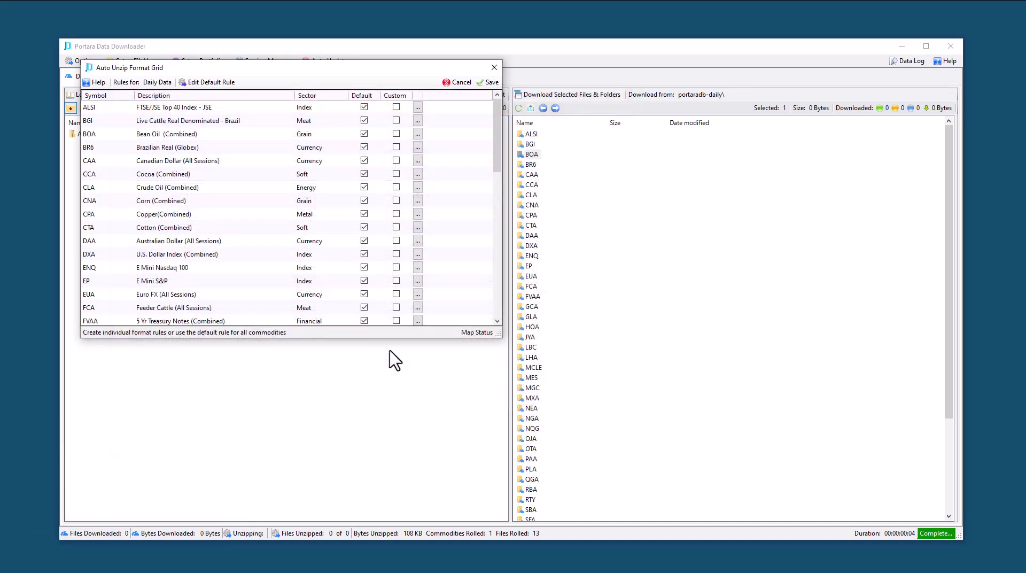
View the custom daily format rule for ALSI, cancel it and look through the commodities in the format grid.
left_click(396, 108)
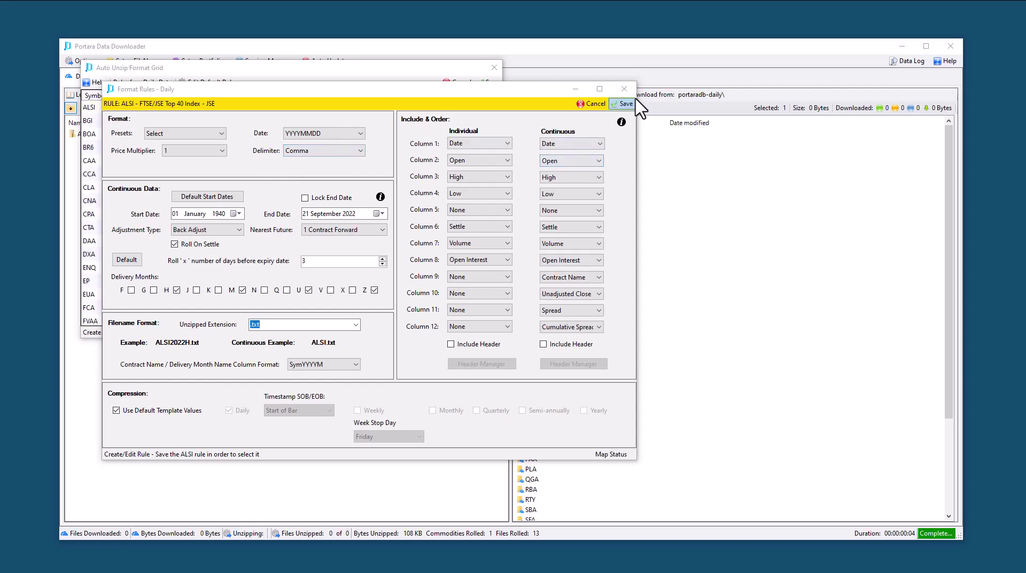
left_click(596, 104)
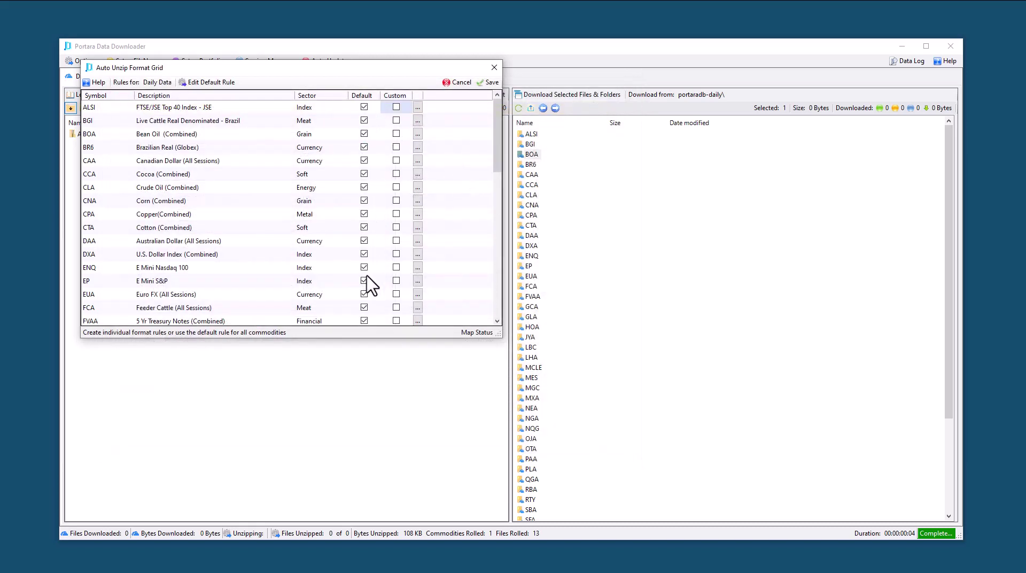
scroll(368, 309, "down", 12)
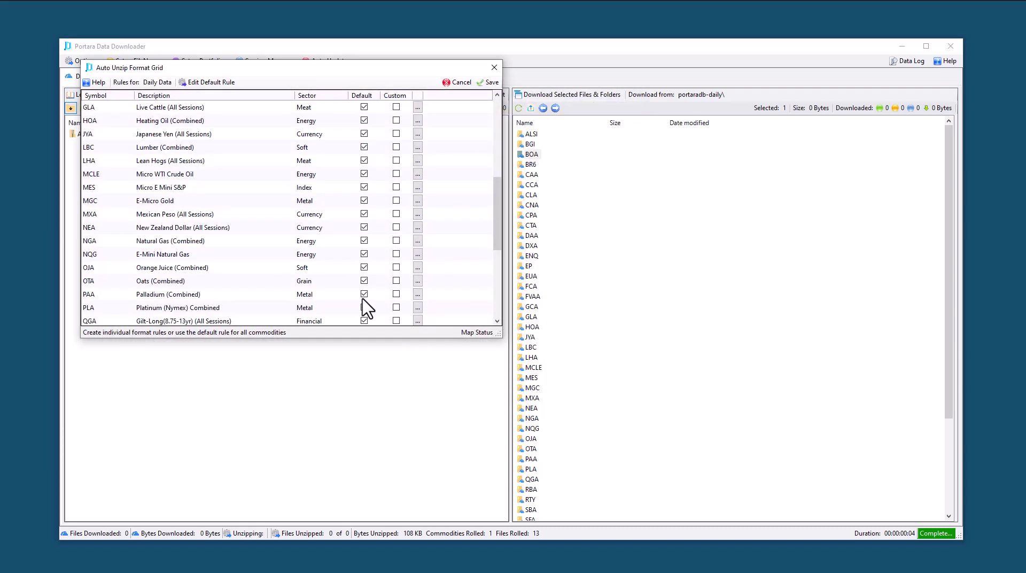
scroll(368, 308, "up", 12)
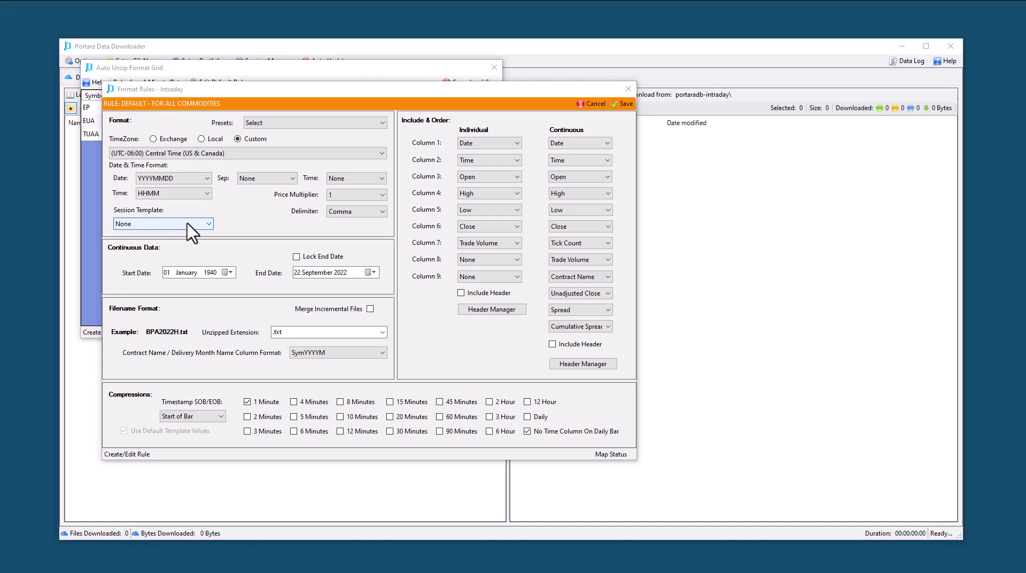
Choose Last State as the session template in the default intraday format rule.
left_click(209, 225)
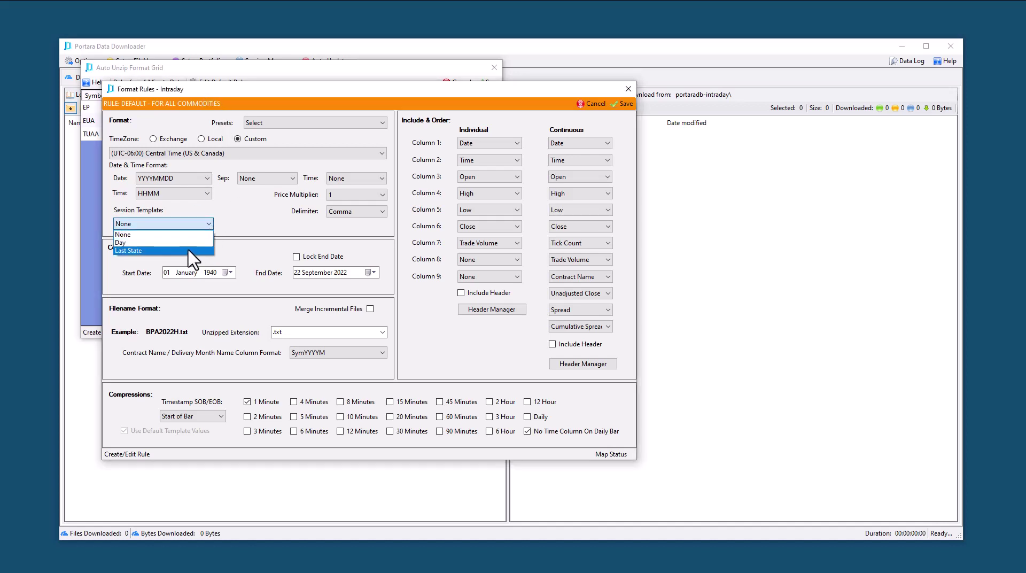
left_click(151, 251)
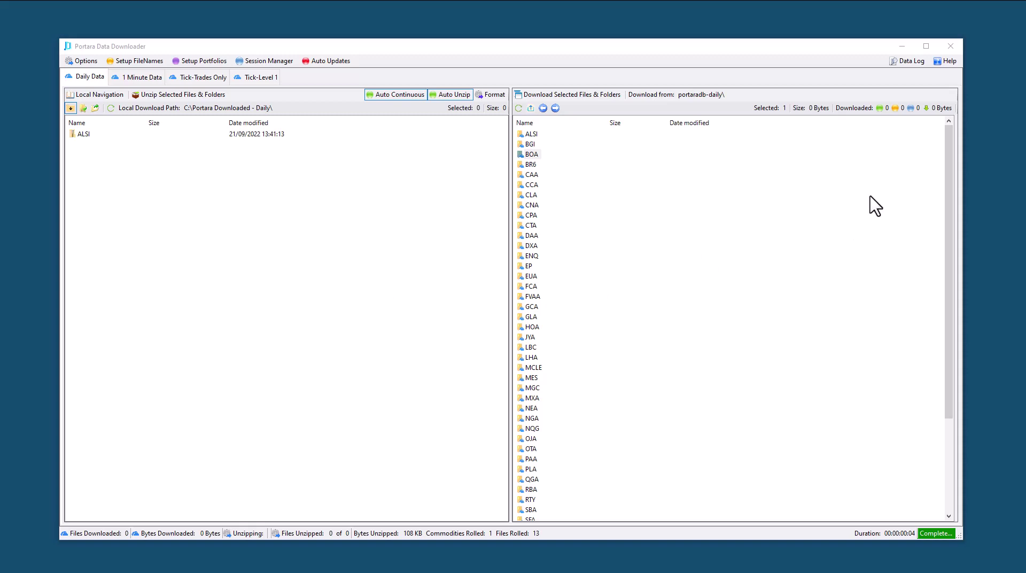
Display the current data log and read through its ALSI download, unzip and continuous data entries to the end.
left_click(908, 60)
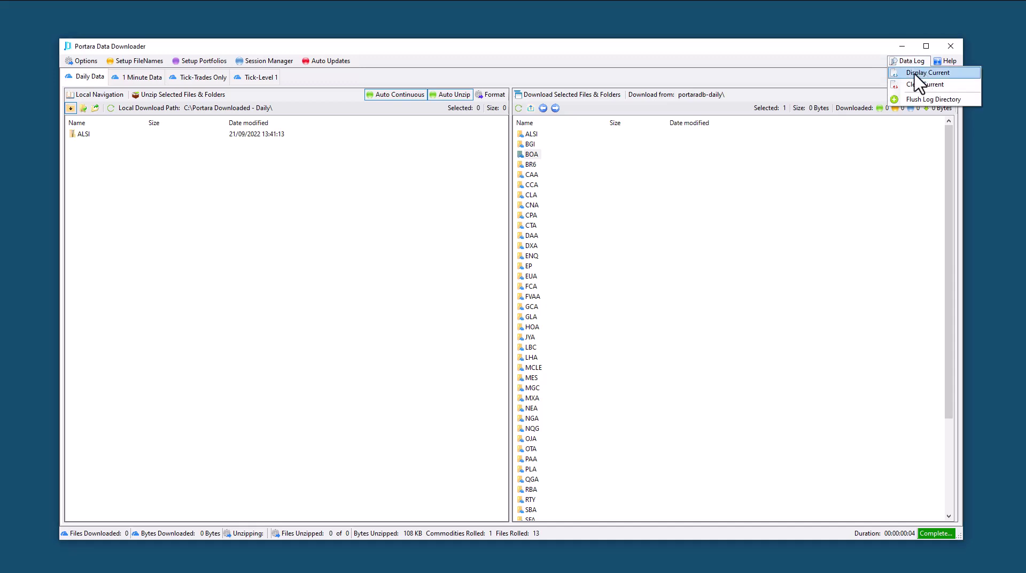
left_click(917, 74)
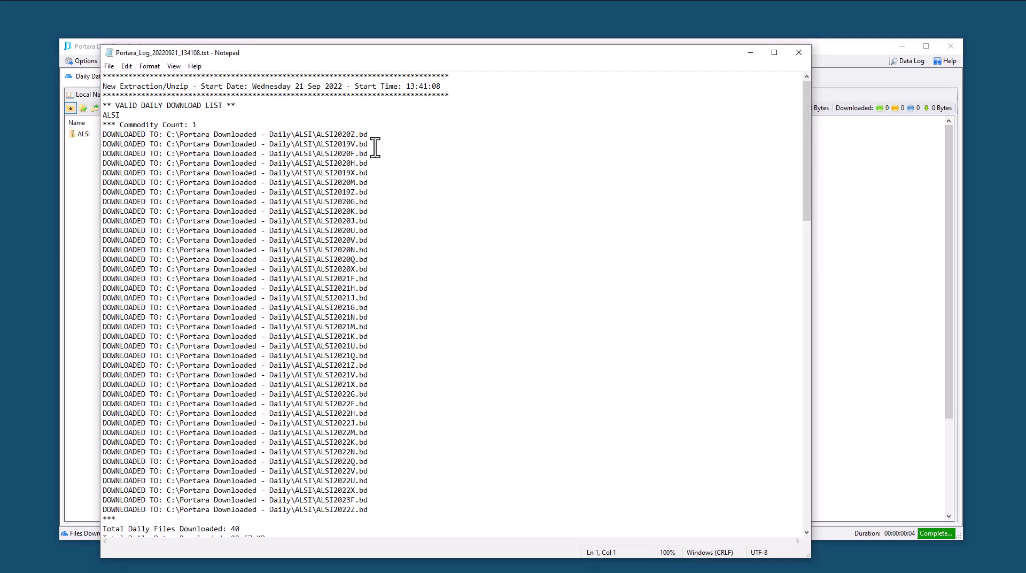
scroll(375, 147, "down", 4)
scroll(375, 147, "up", 4)
scroll(375, 148, "down", 12)
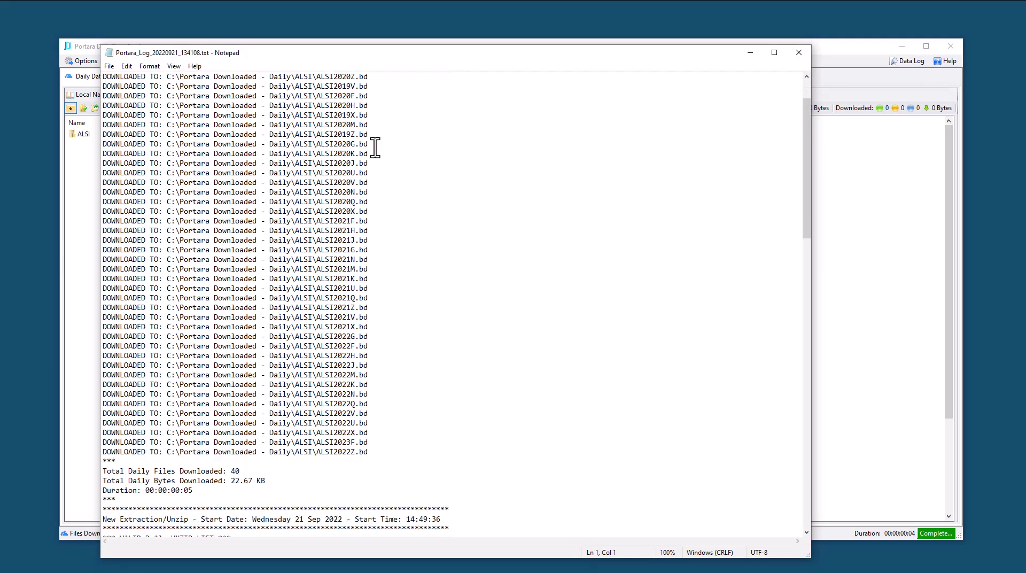
scroll(375, 148, "down", 11)
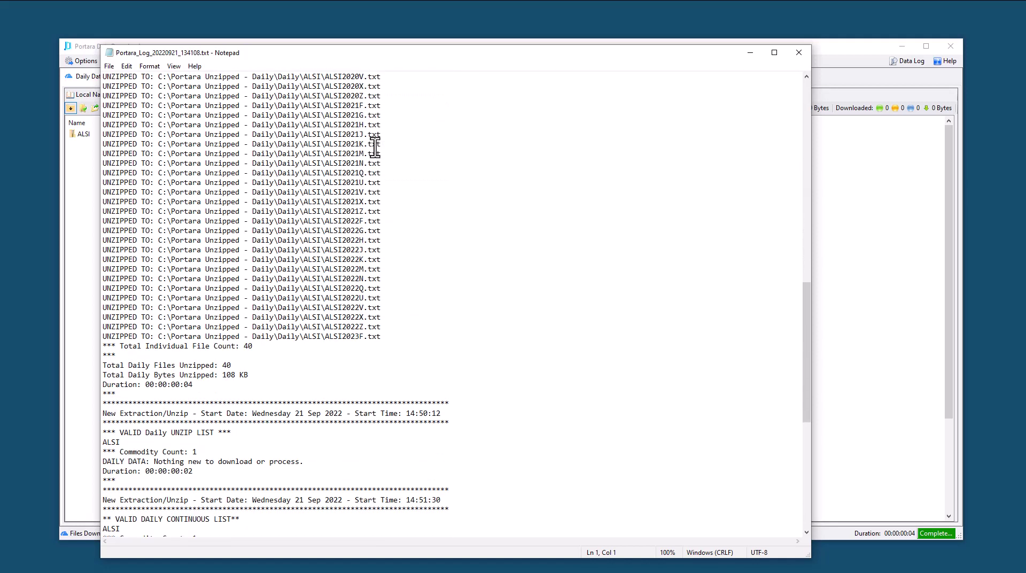
scroll(375, 148, "down", 8)
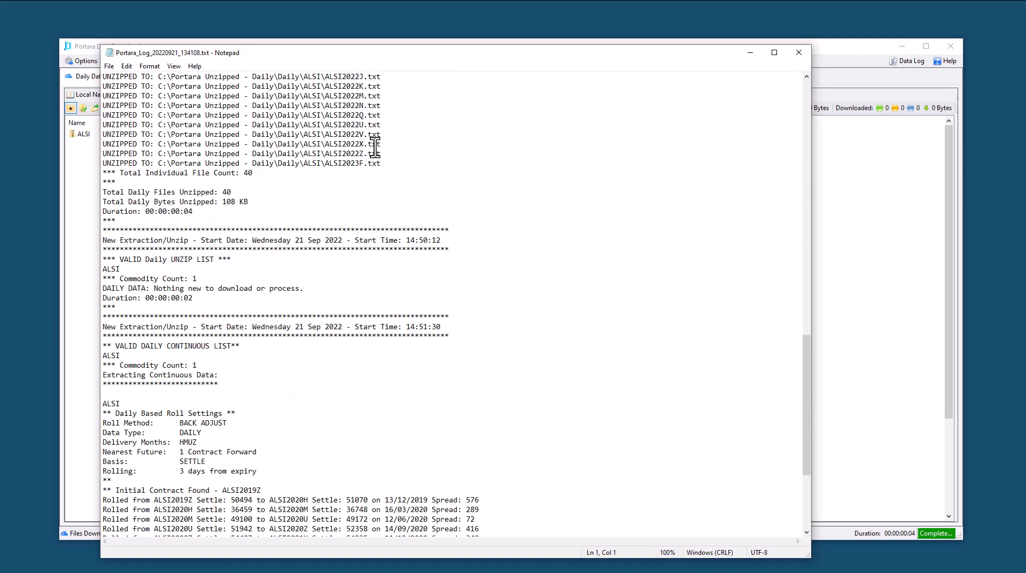
scroll(375, 147, "down", 4)
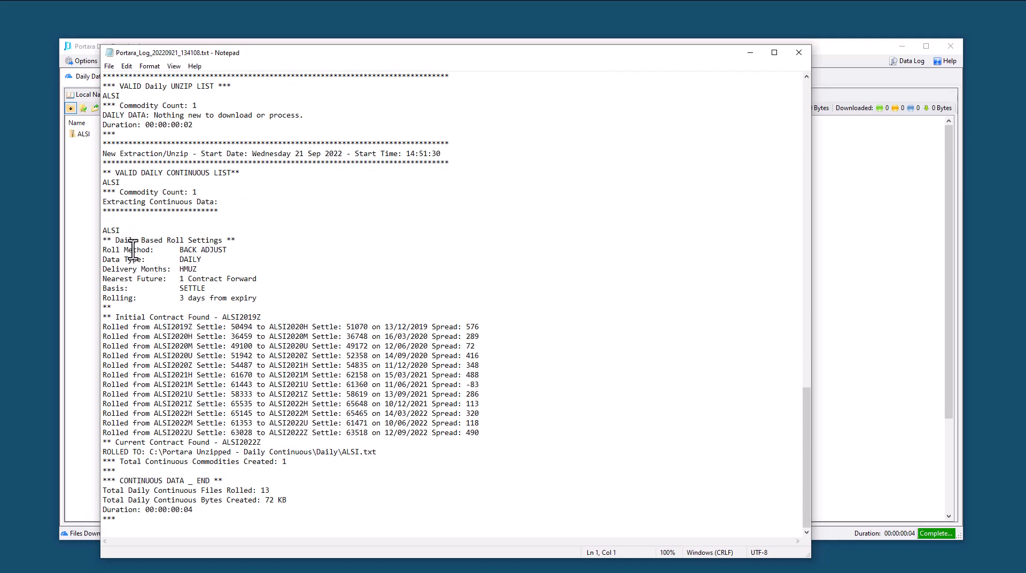
Highlight the ALSI roll settings and contract roll history in the log, and close the log file.
left_click_drag(102, 229, 486, 432)
left_click(485, 431)
left_click(798, 53)
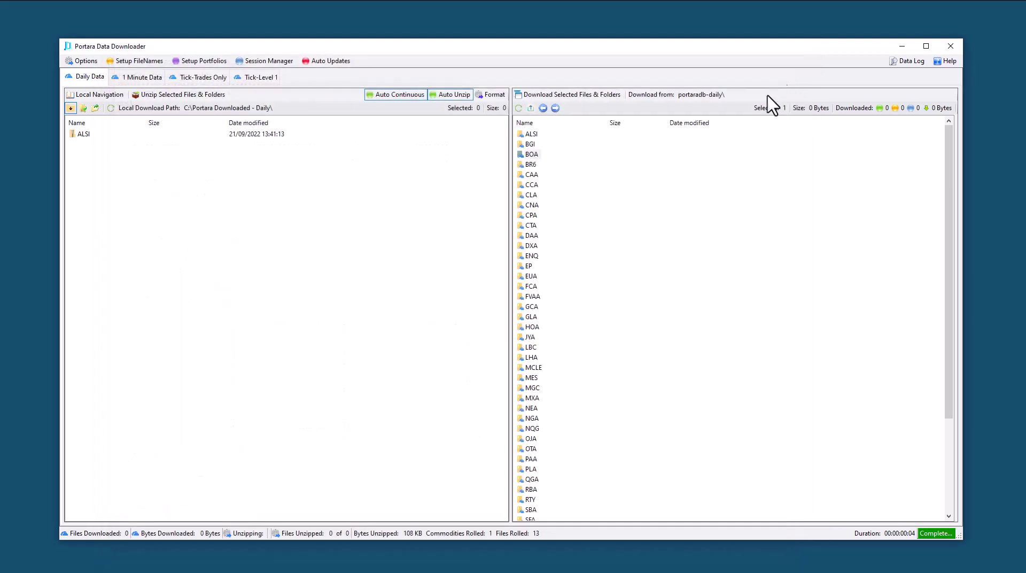
Enable Hide Already Synchronised Messages in the log file options.
left_click(85, 61)
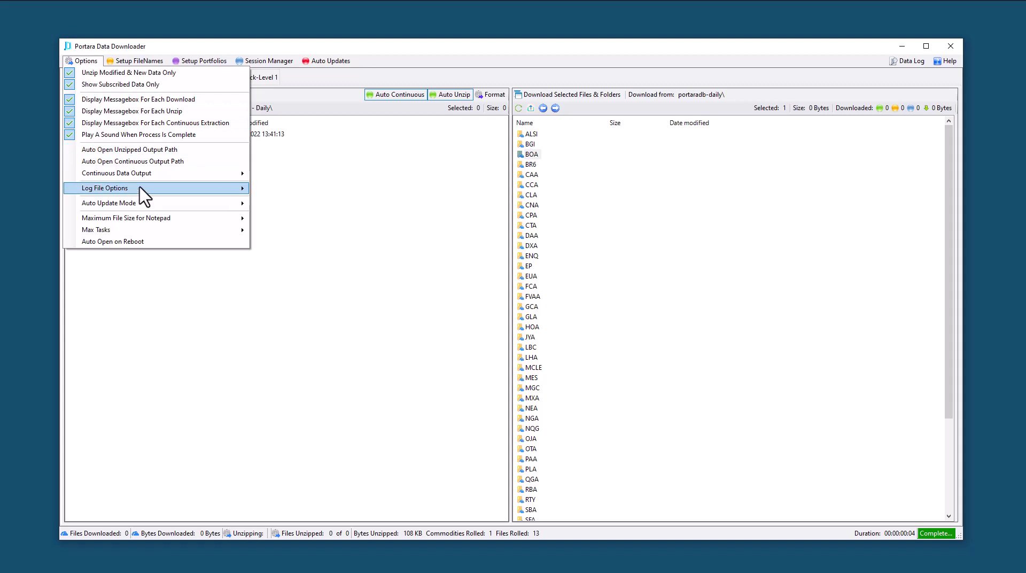
mouse_move(140, 188)
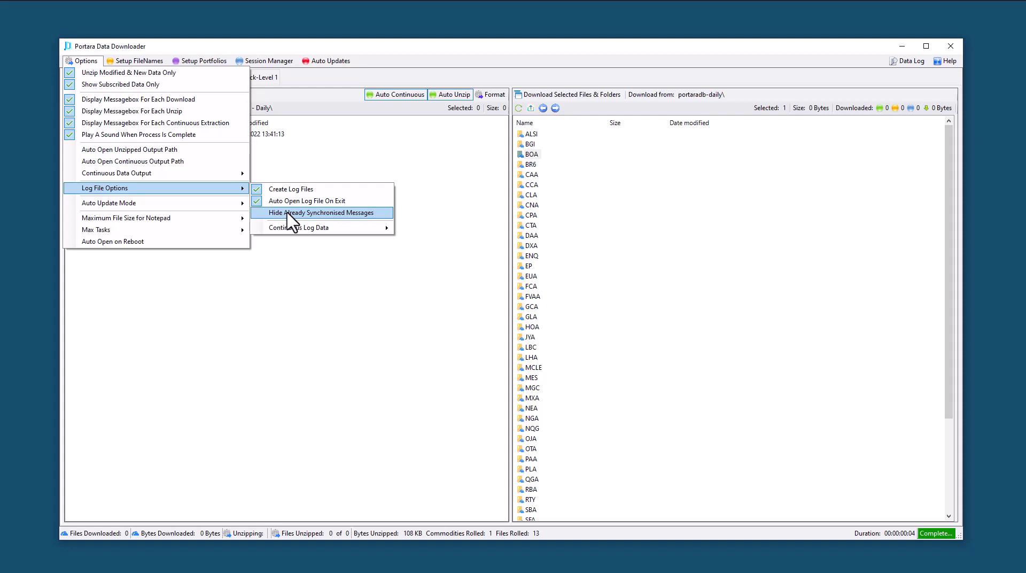
left_click(261, 214)
View the detail level choices for continuous log data, keeping Verbose selected.
left_click(84, 61)
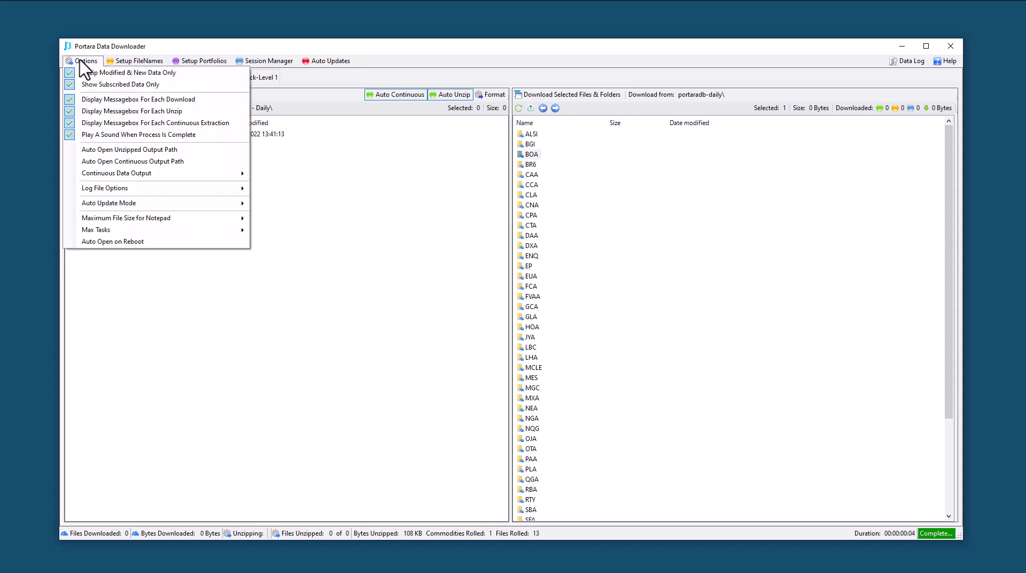
mouse_move(230, 191)
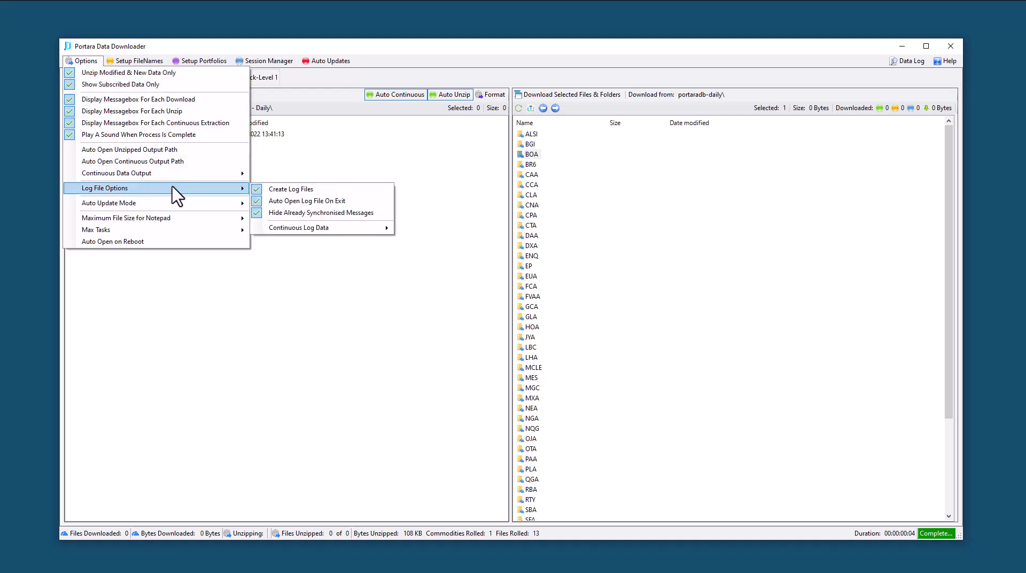
mouse_move(321, 229)
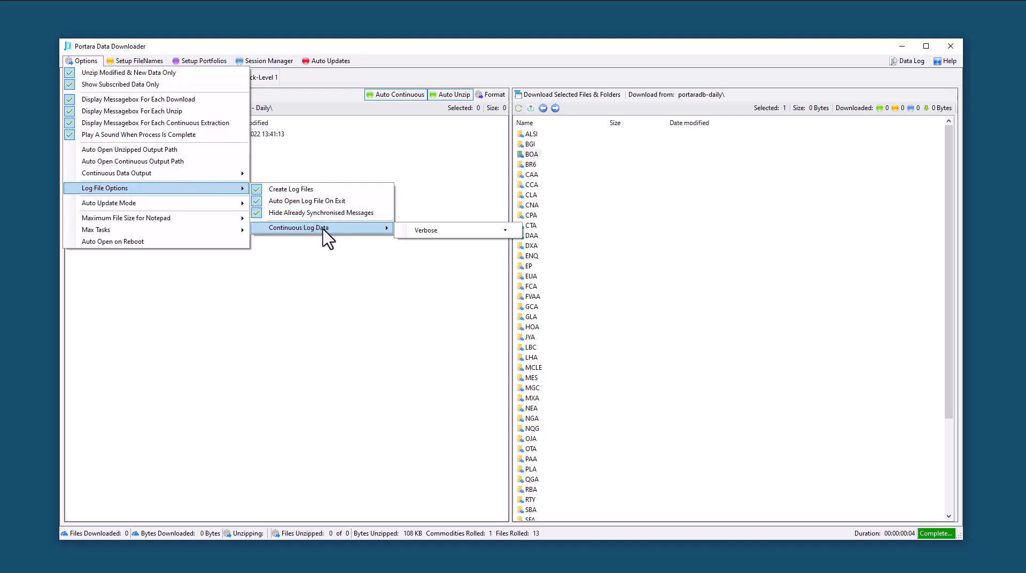
left_click(505, 230)
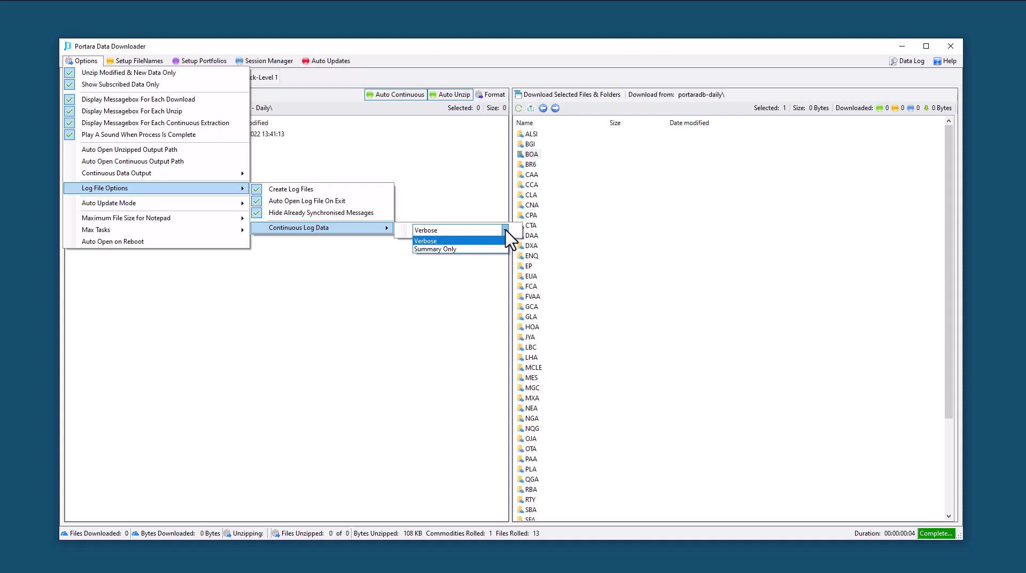
left_click(118, 321)
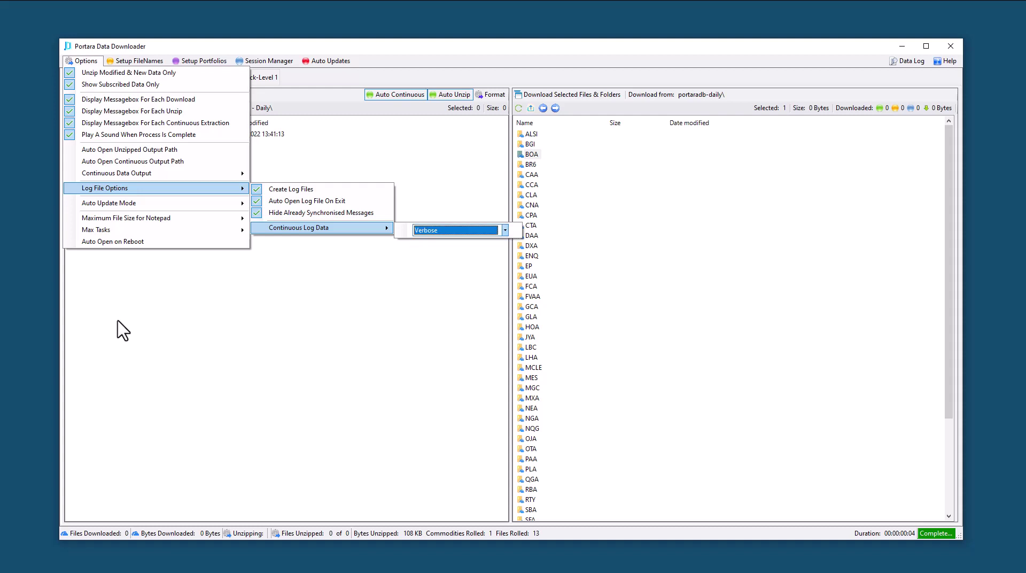